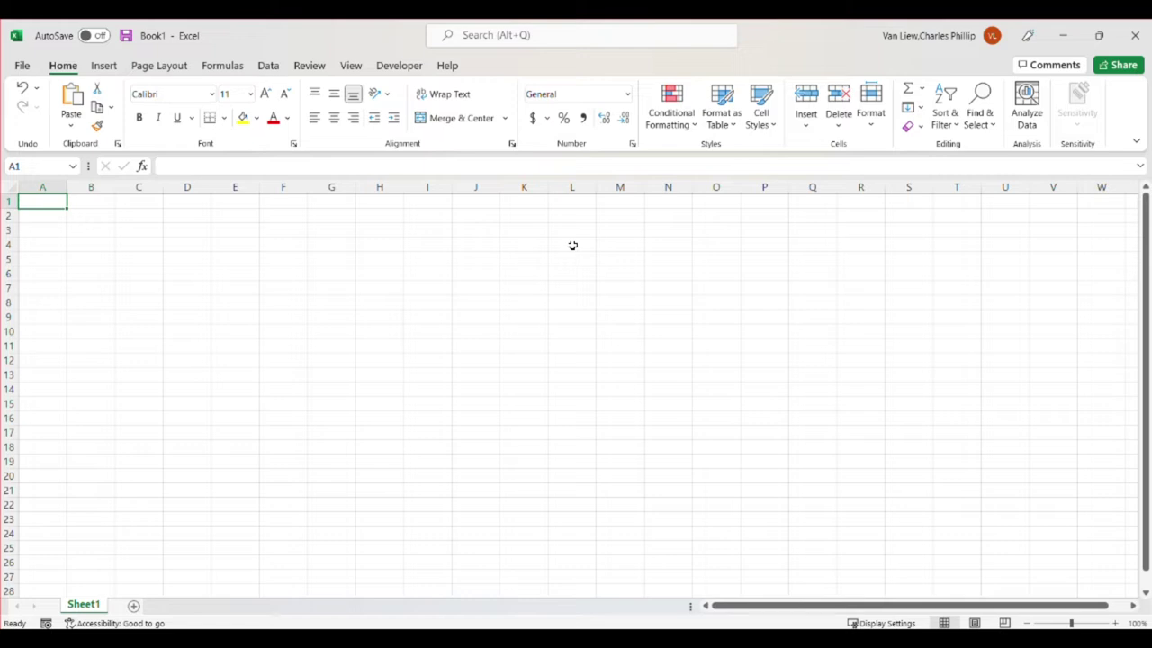
- Enter 5 in A1 and 3 in A2
text(5)
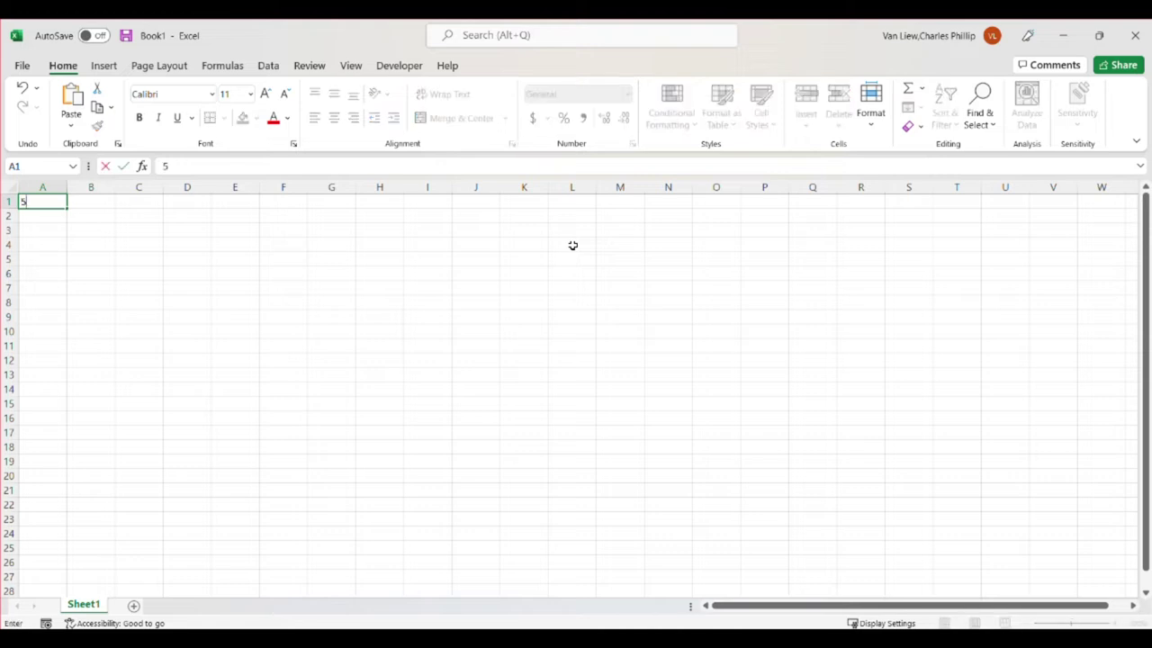
key(Return)
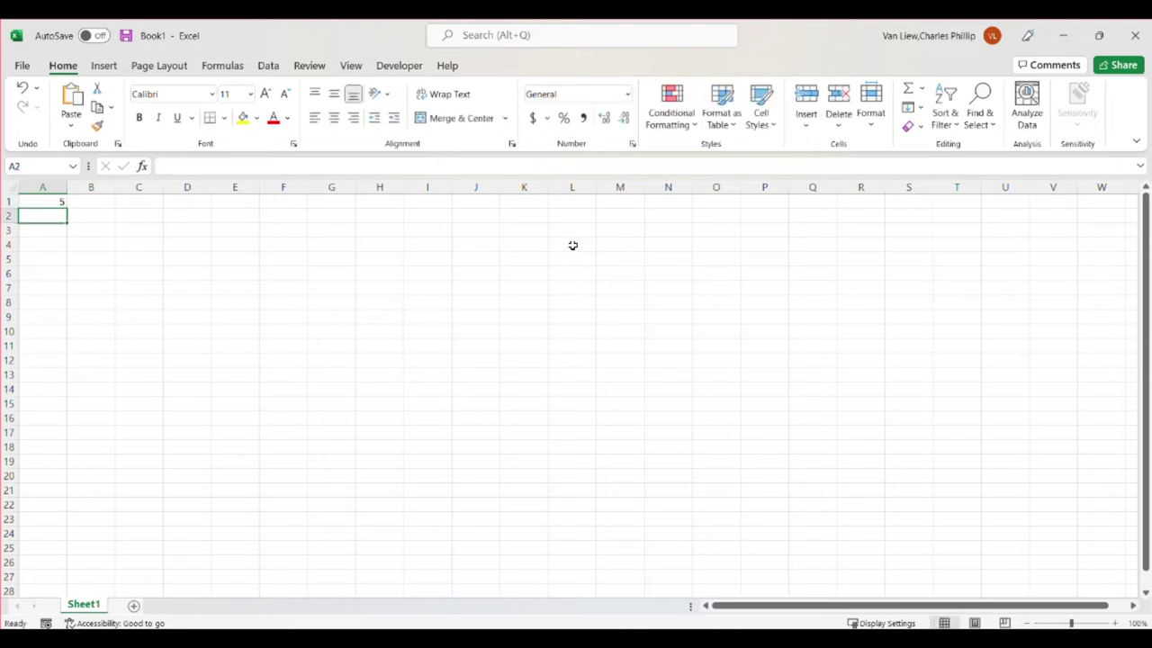
text(3)
key(Return)
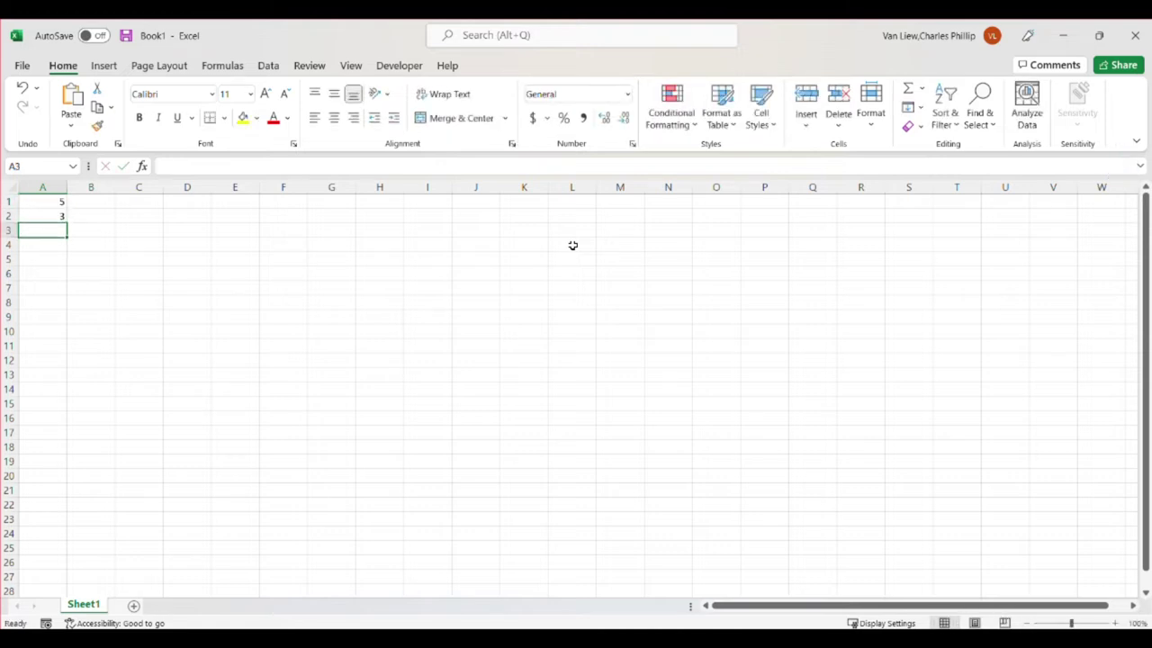
- Copy the values in A1:A2 and paste them into C1:C2
drag(52, 205, 51, 216)
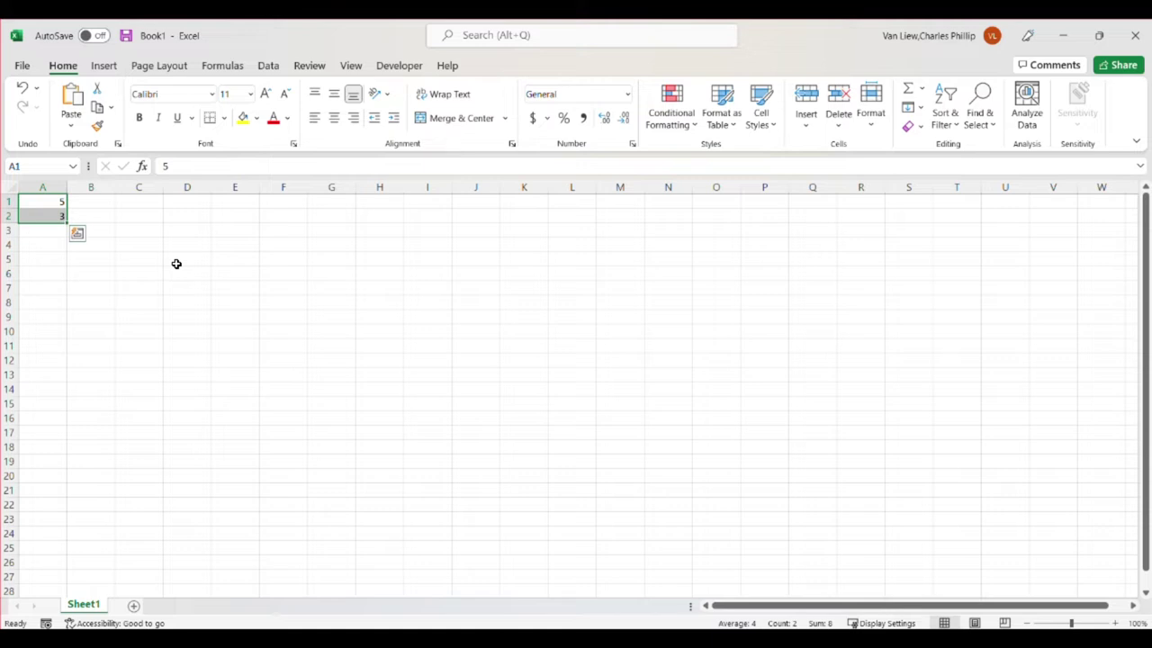
key(ctrl+c)
click(121, 202)
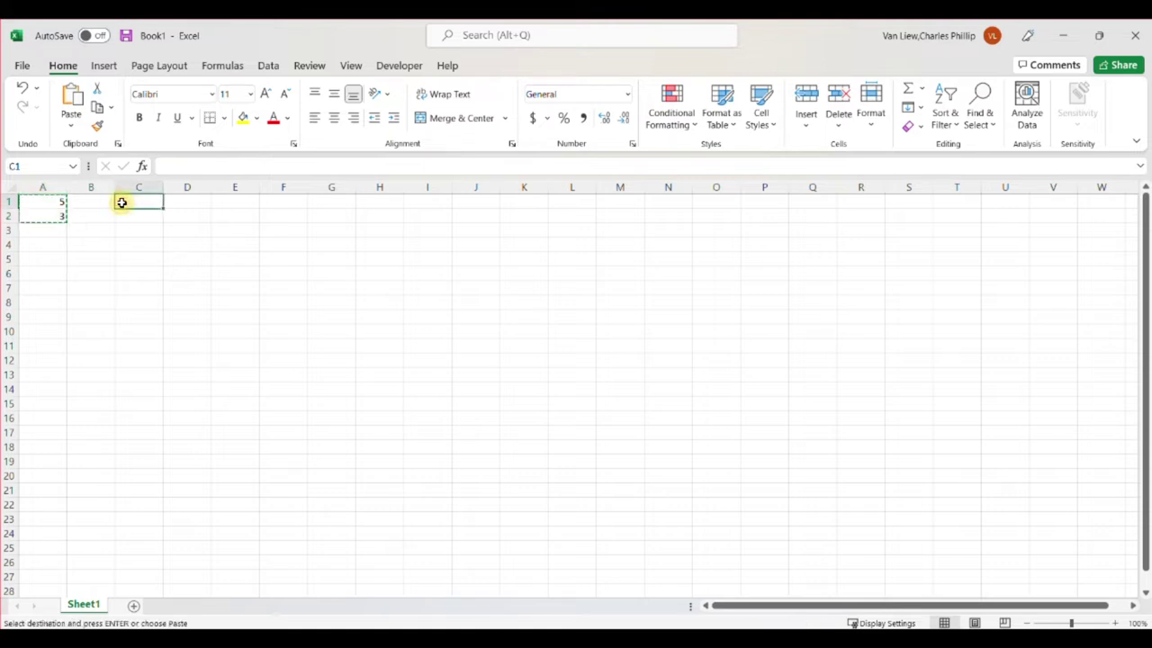
key(ctrl+v)
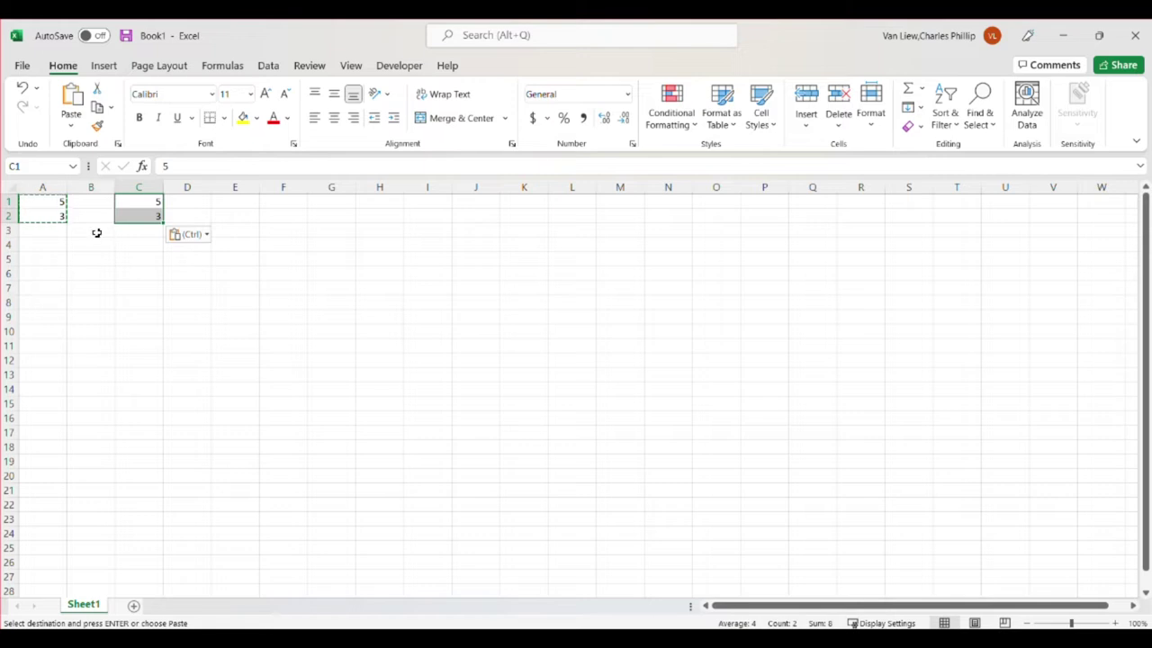
- Enter 1 in A4 and fill it down through A13
click(56, 245)
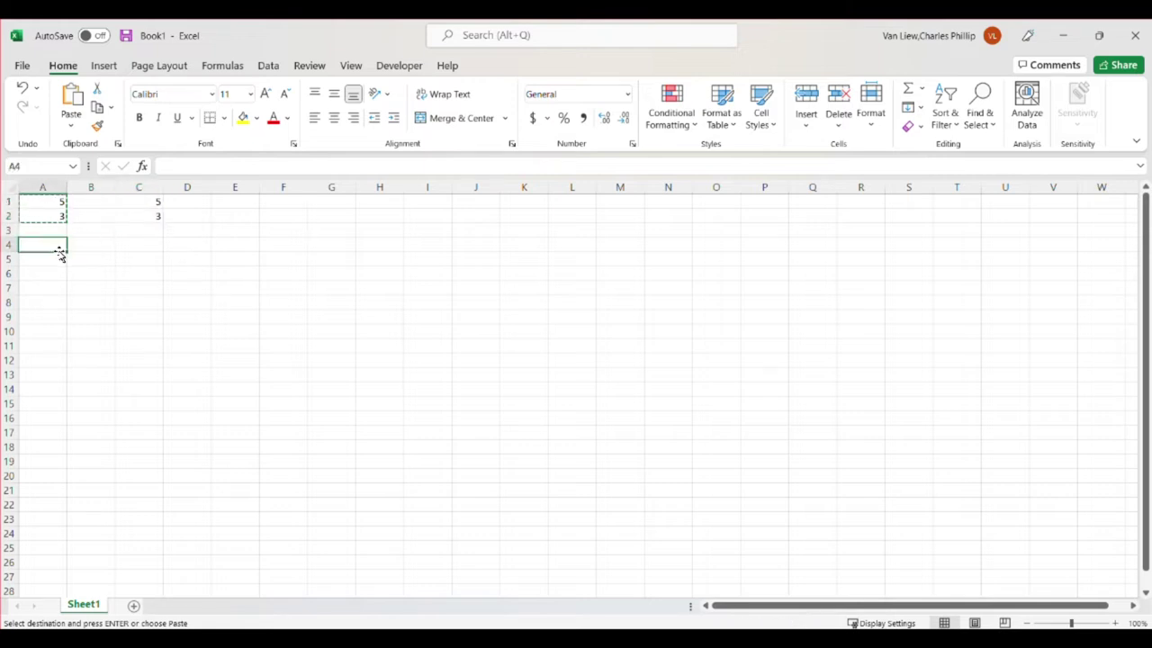
text(1)
key(Return)
click(57, 249)
drag(65, 252, 62, 262)
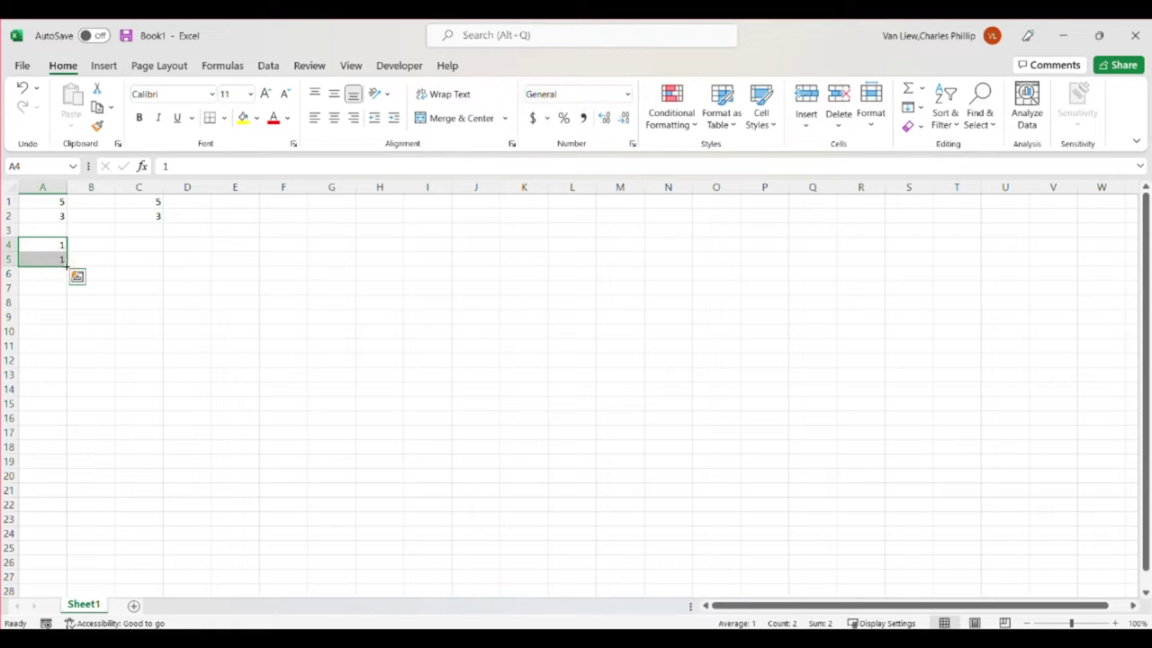
drag(66, 266, 59, 376)
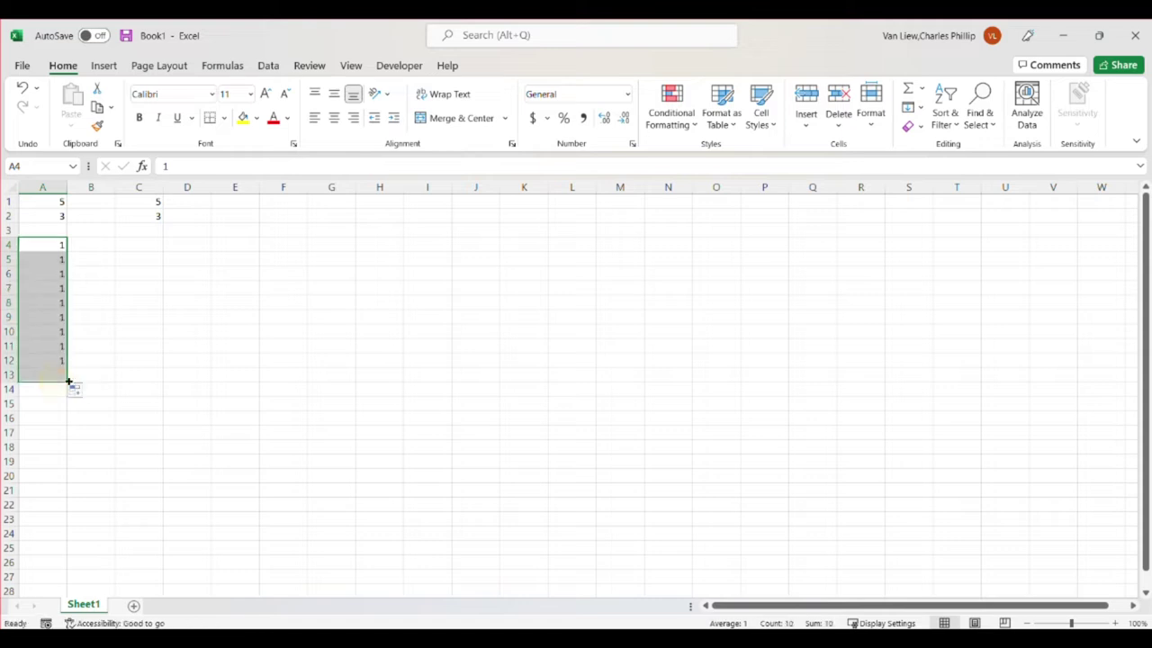
- Enter 1, 2, 3 in C4:C6 and extend the series to 10 in C13
click(139, 250)
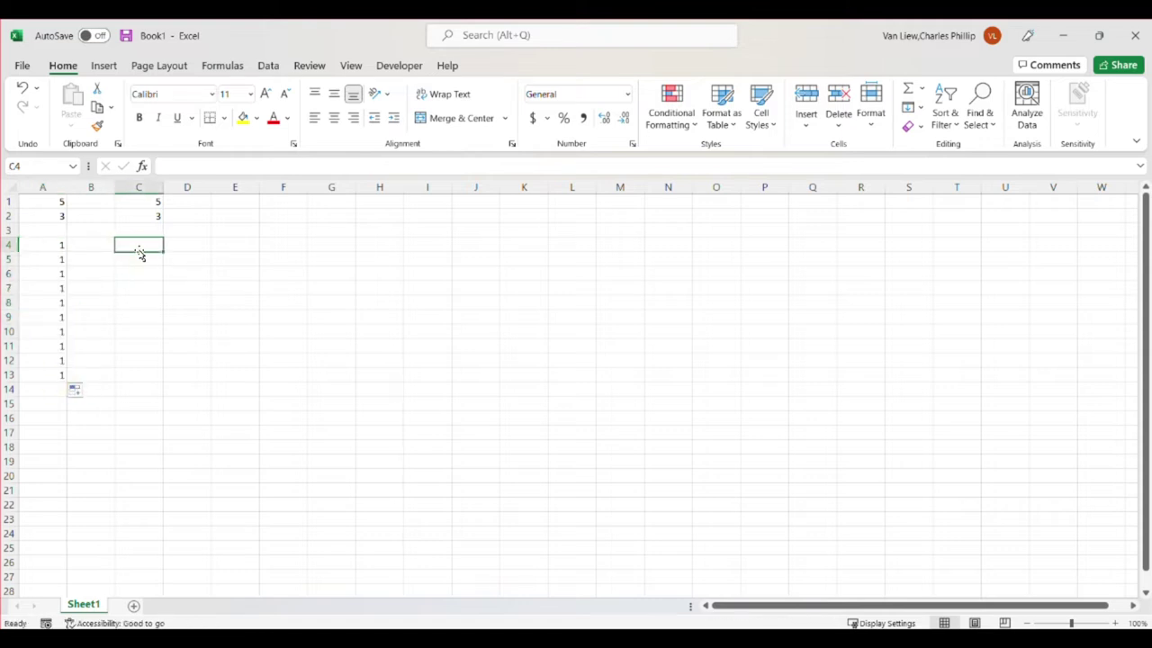
text(1)
key(Return)
text(2)
key(Return)
text(3)
key(Return)
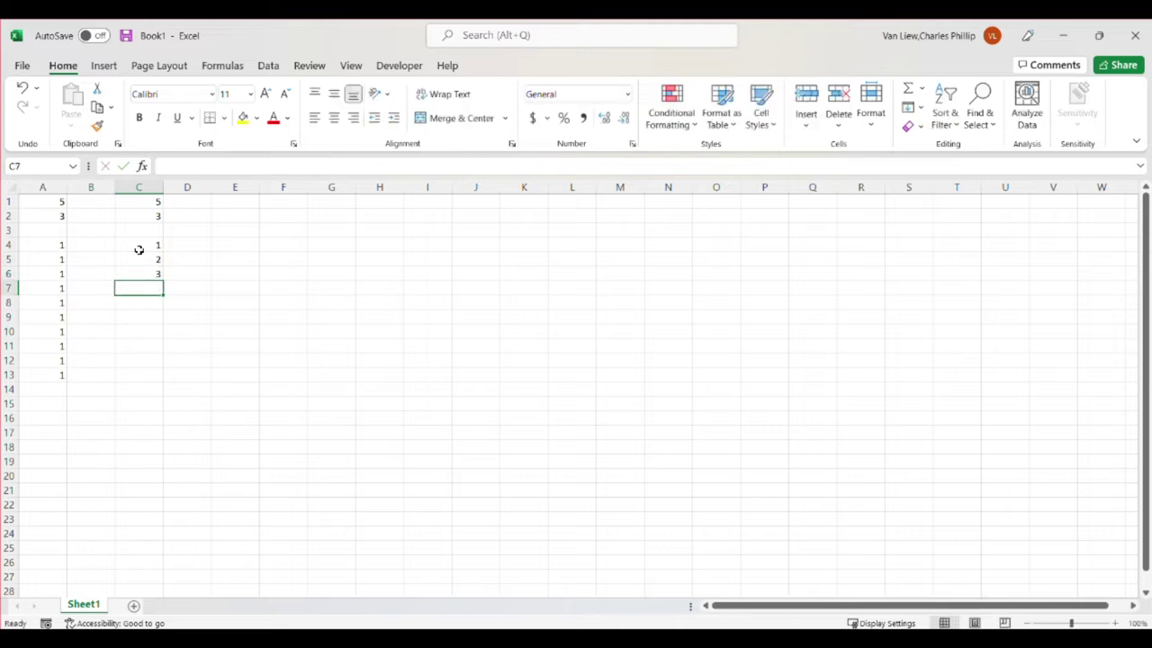
drag(139, 249, 136, 272)
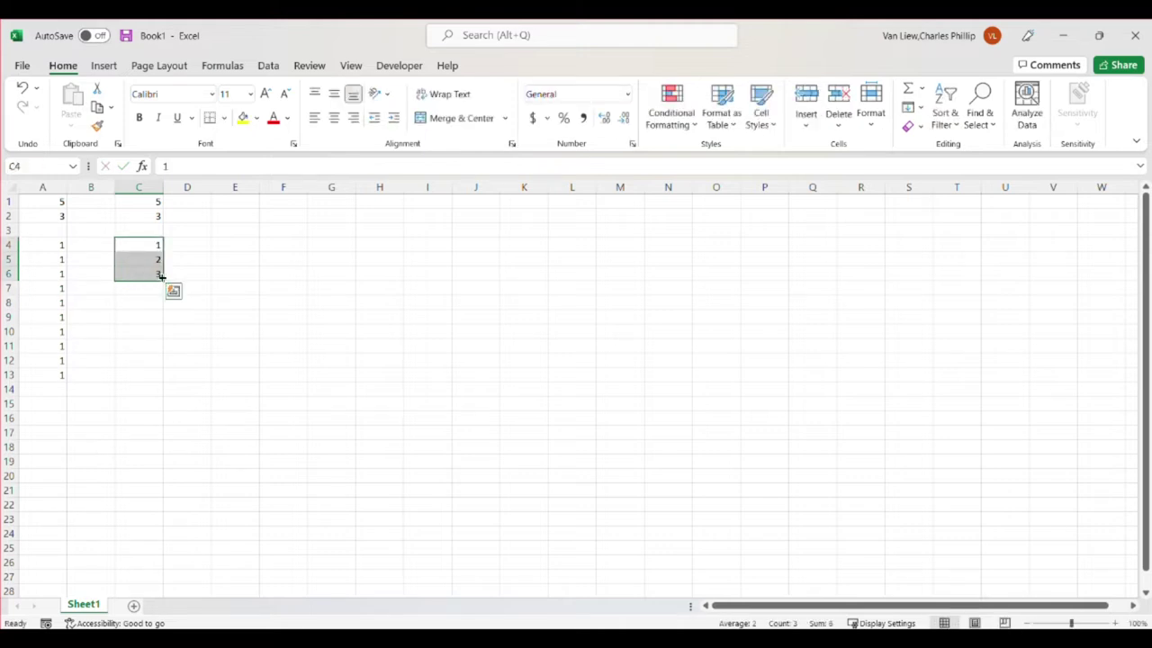
drag(162, 279, 157, 378)
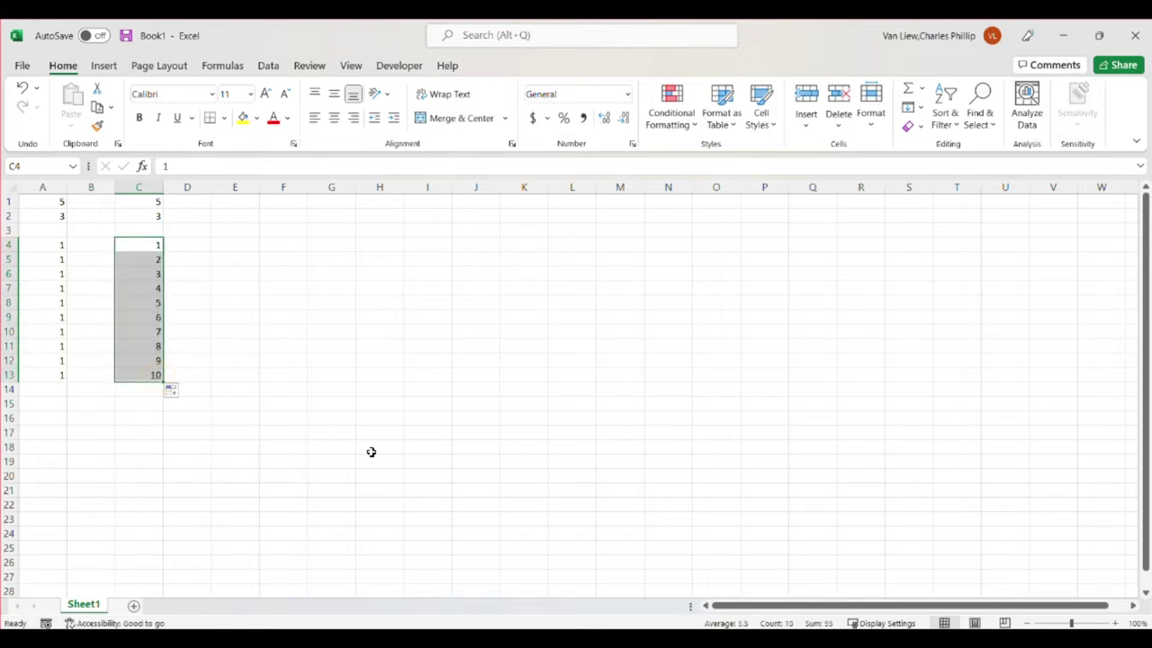
- Paste the 1–10 series from C4:C13 transposed across E4:N4, then select A1:N14
right_click(144, 296)
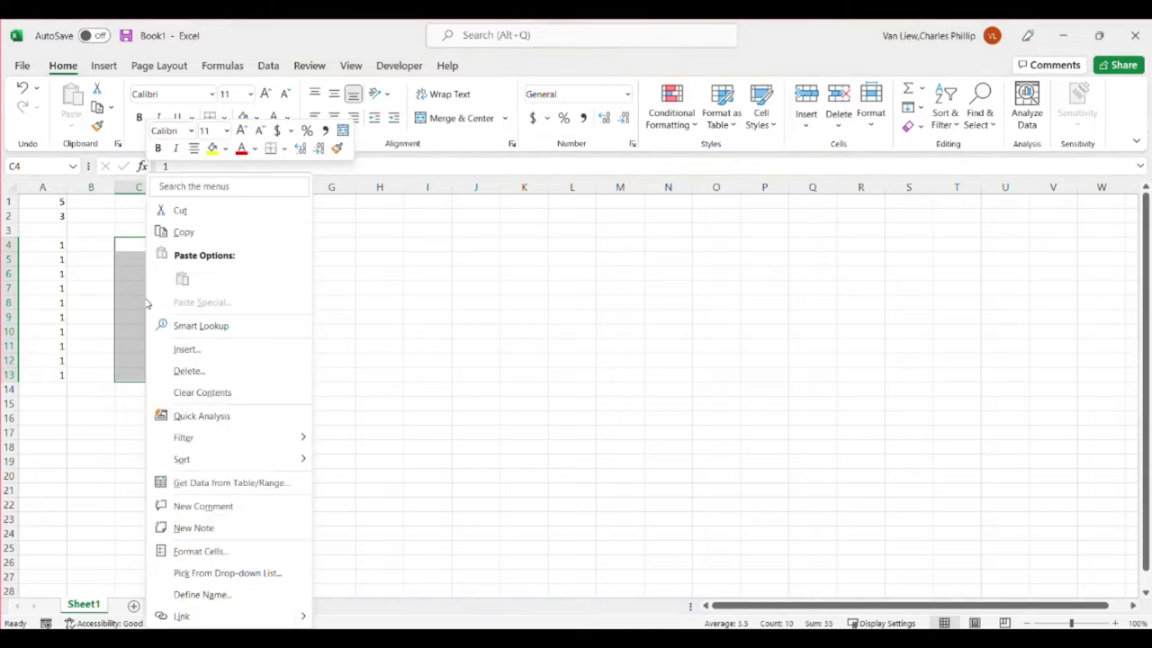
click(181, 234)
click(236, 242)
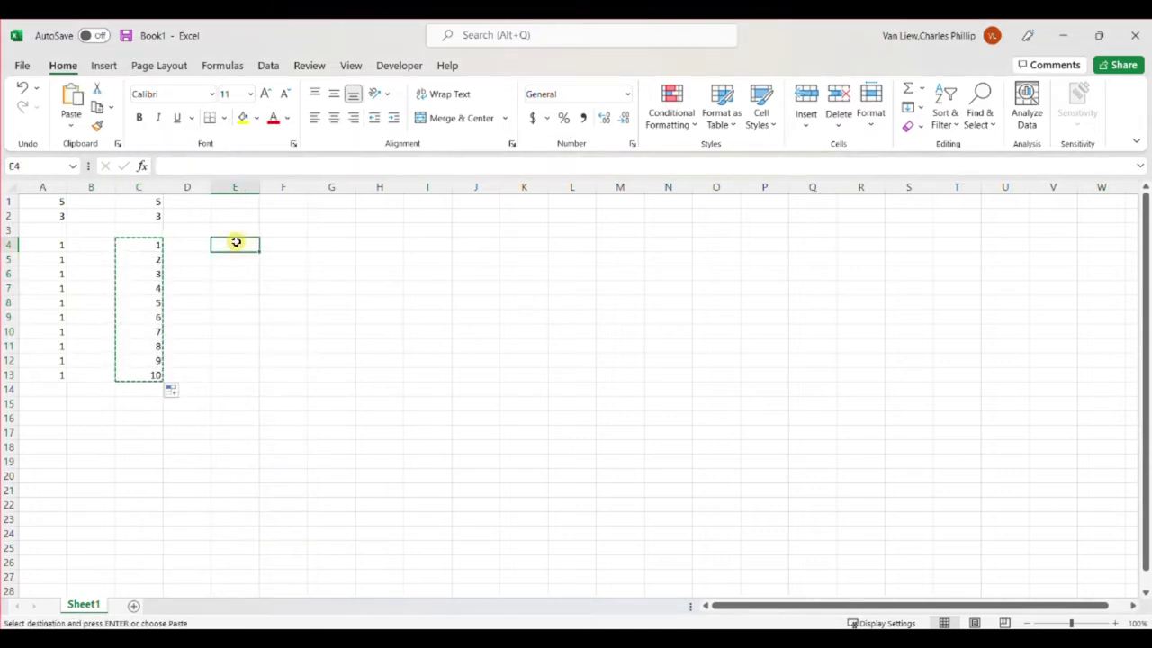
right_click(239, 248)
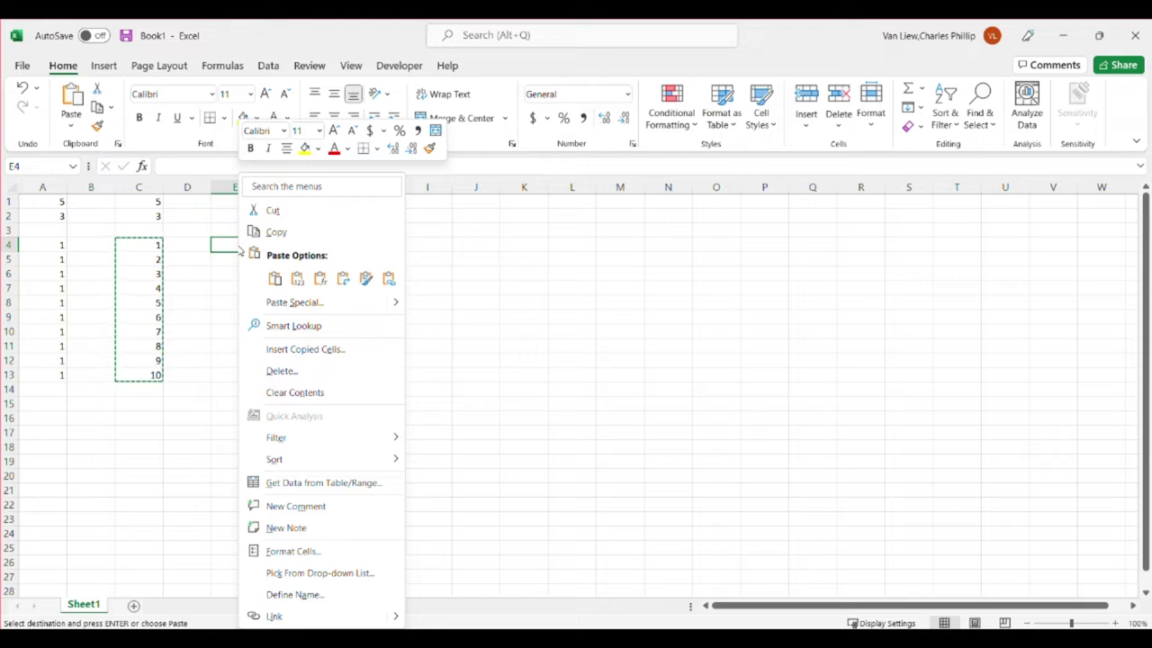
click(342, 278)
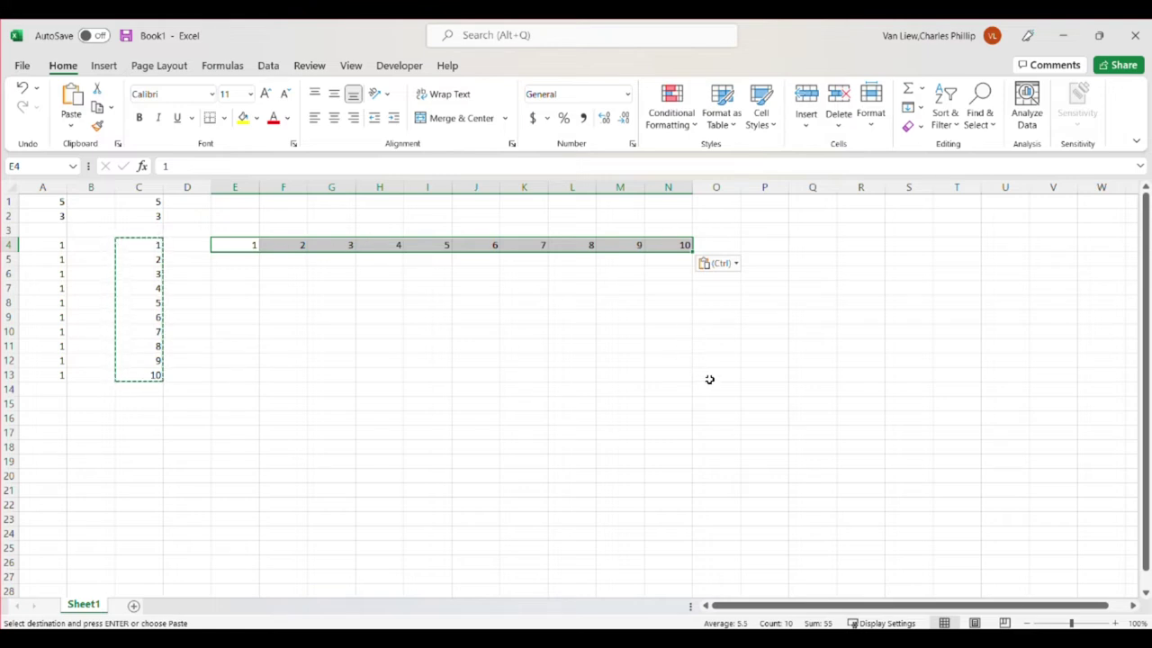
drag(689, 391, 9, 196)
- Clear the practice data and enter 2, 4, 5, 6, 2, 8 in A1:A6
key(Delete)
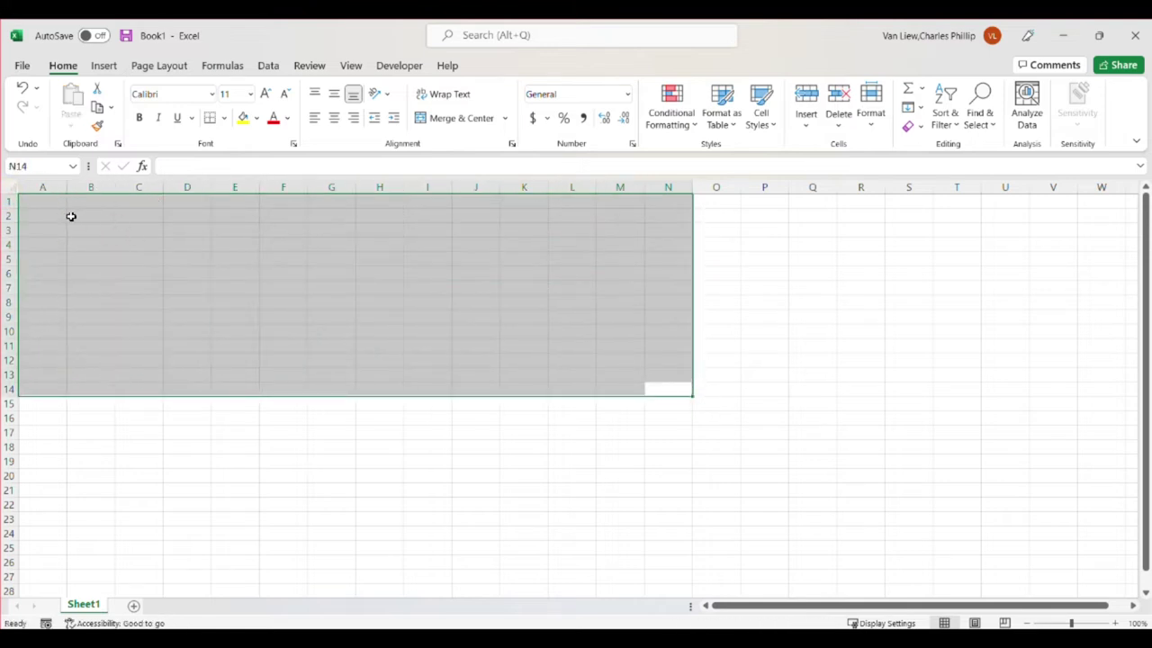
click(54, 206)
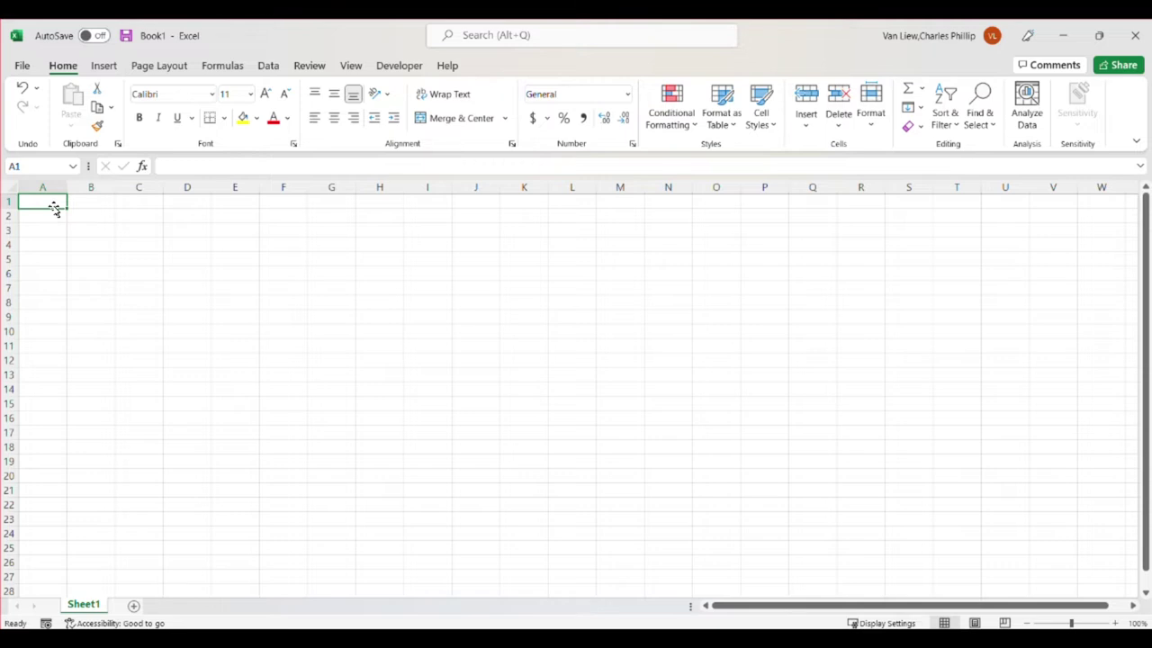
text(2)
key(Return)
text(4)
key(Return)
text(5)
key(Return)
text(6)
key(Return)
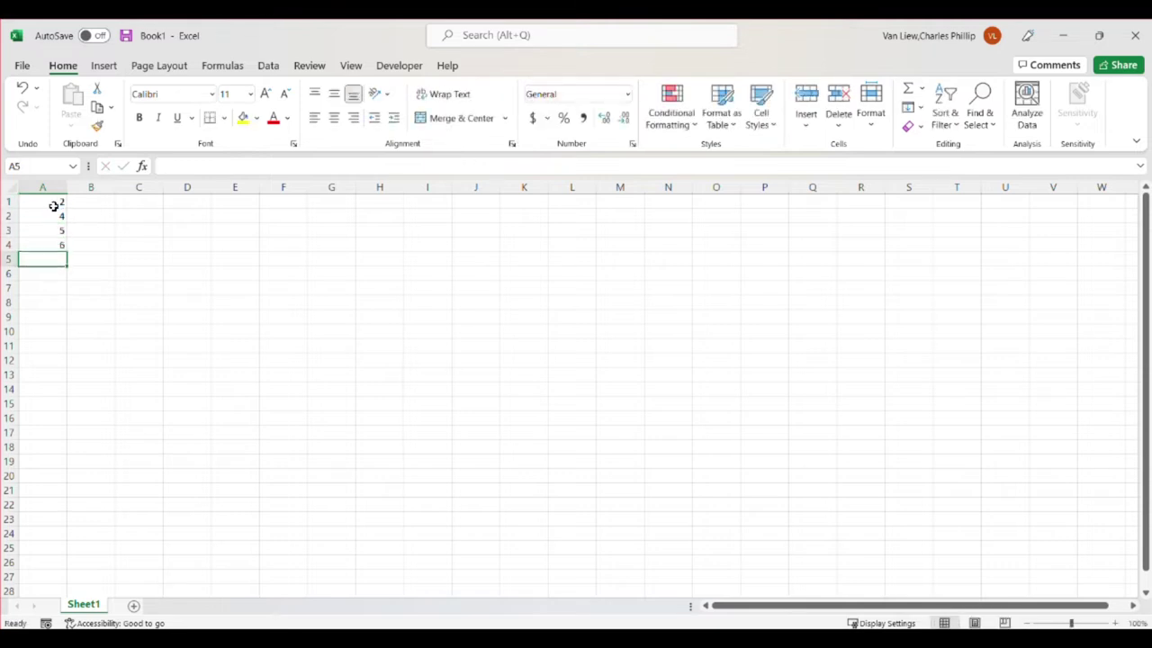
text(2)
key(Return)
text(8)
key(Return)
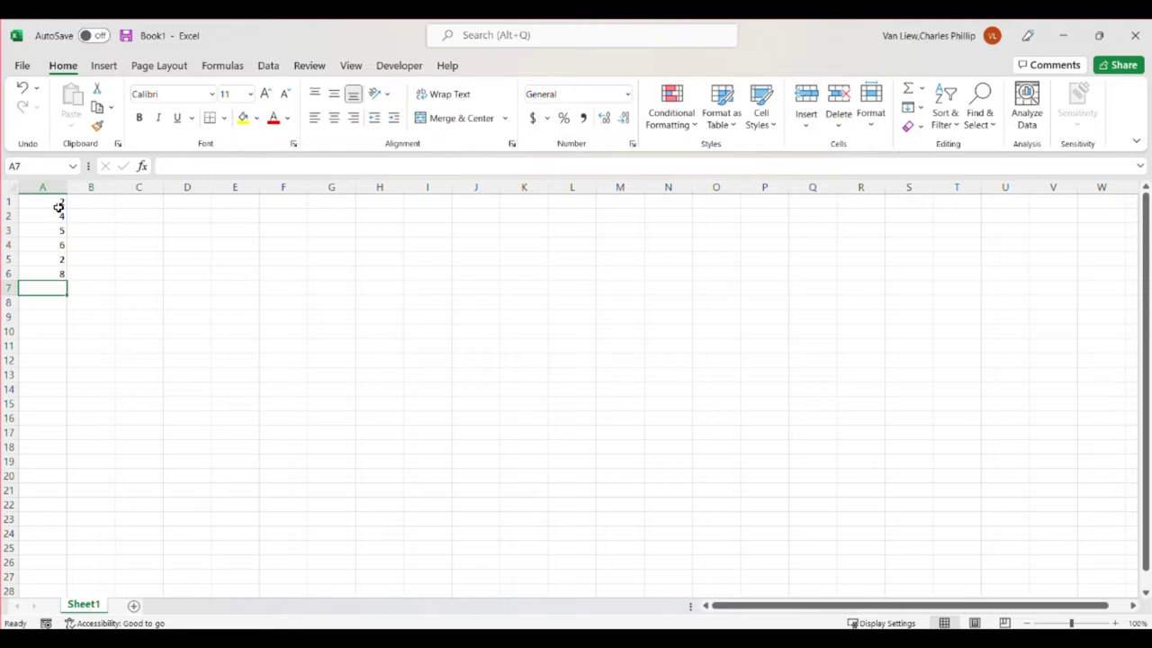
- Delete the six numbers from A1:A6, leaving the sheet empty
drag(59, 206, 45, 268)
key(Delete)
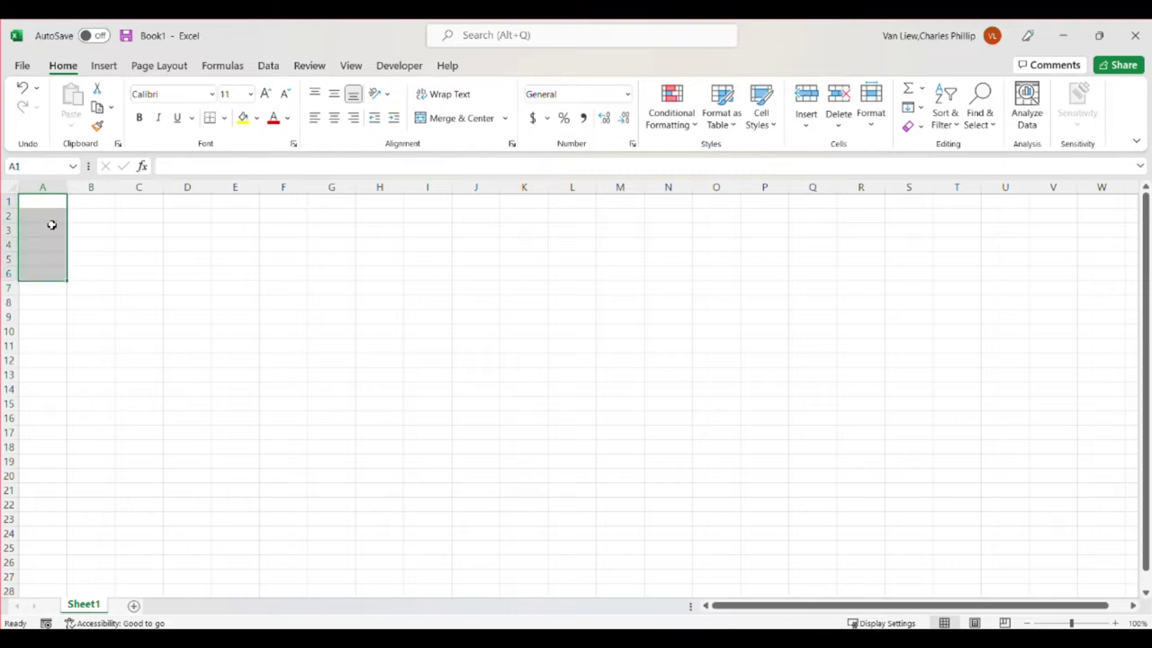
click(53, 199)
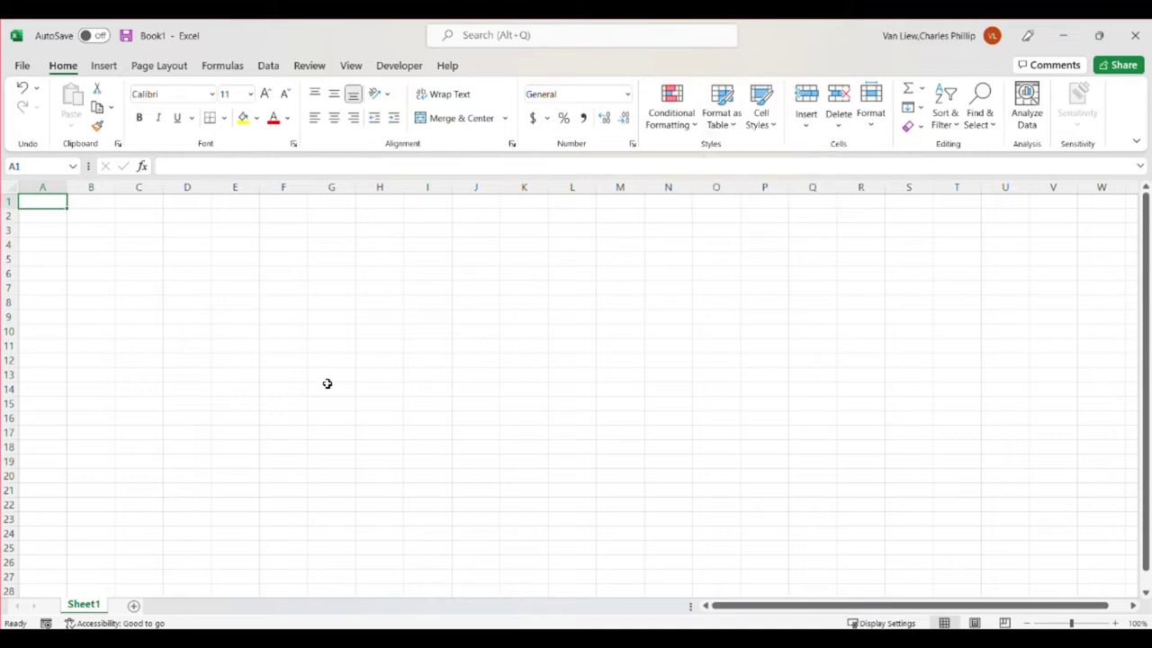
- Type the headers ID, Height and Weight into A1:C1
text(ID)
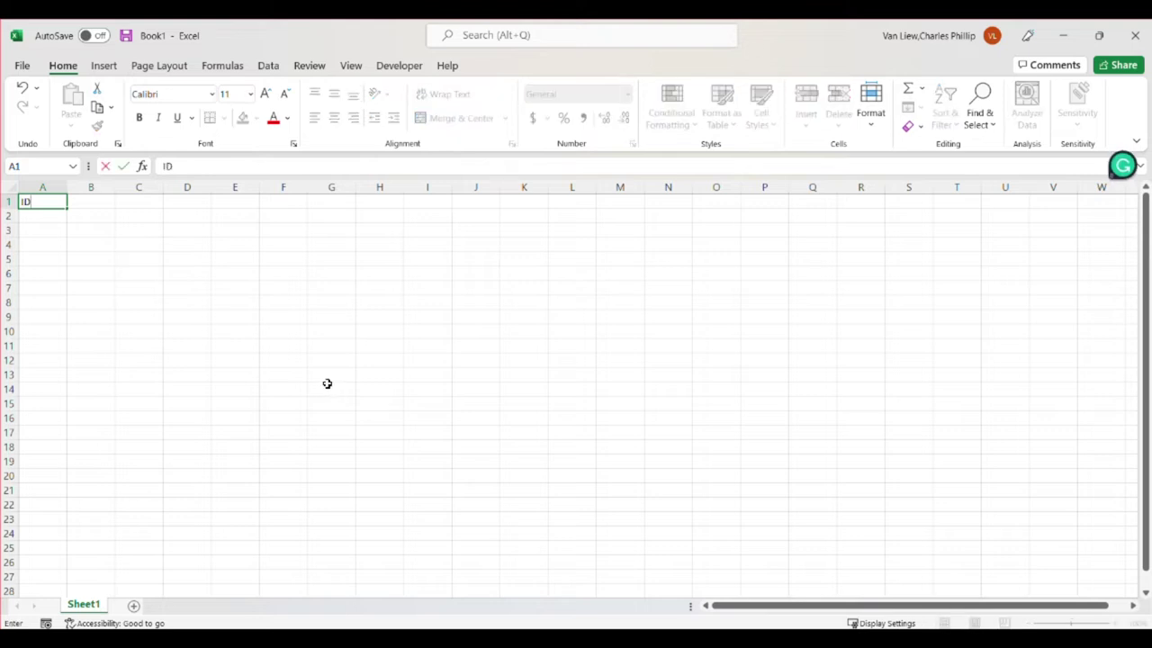
key(Tab)
text(Height)
key(Tab)
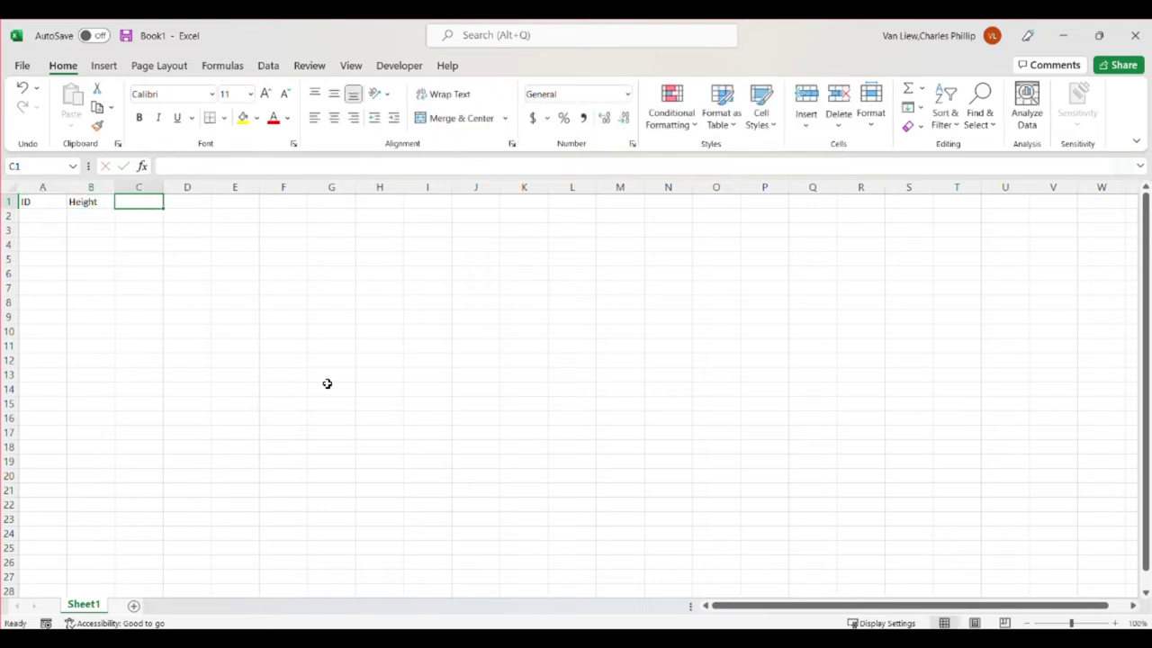
text(Weight)
key(Return)
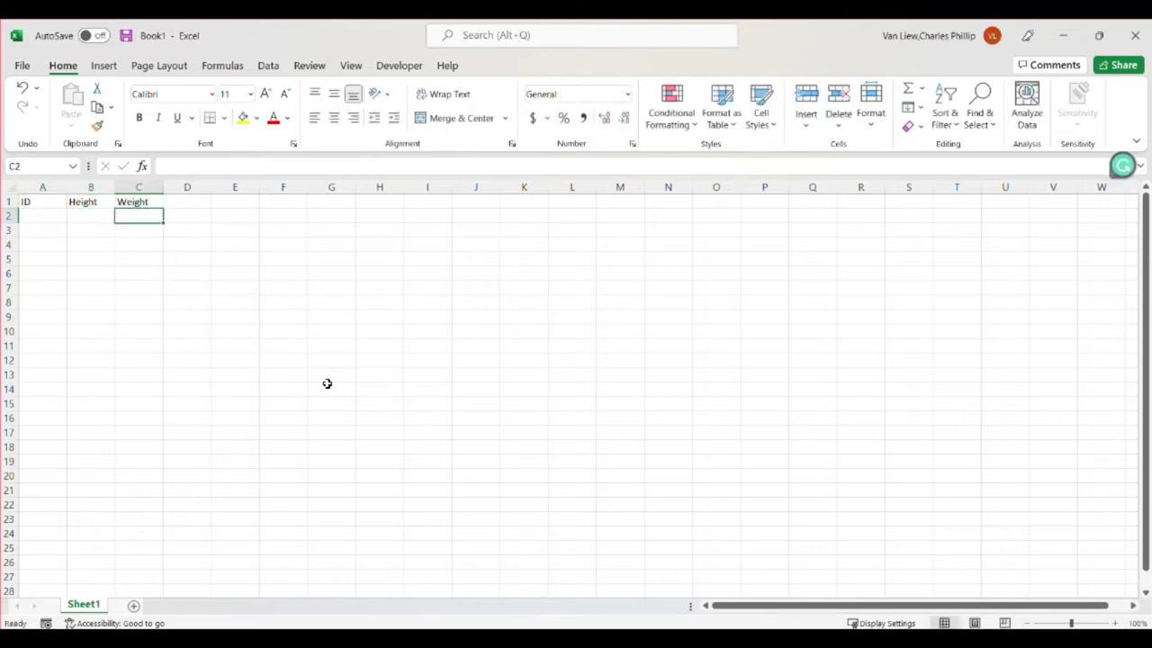
- Enter the first record 1, 70, 195 in row 2 and select A1:C2
text(1)
key(ctrl+Return)
key(Tab)
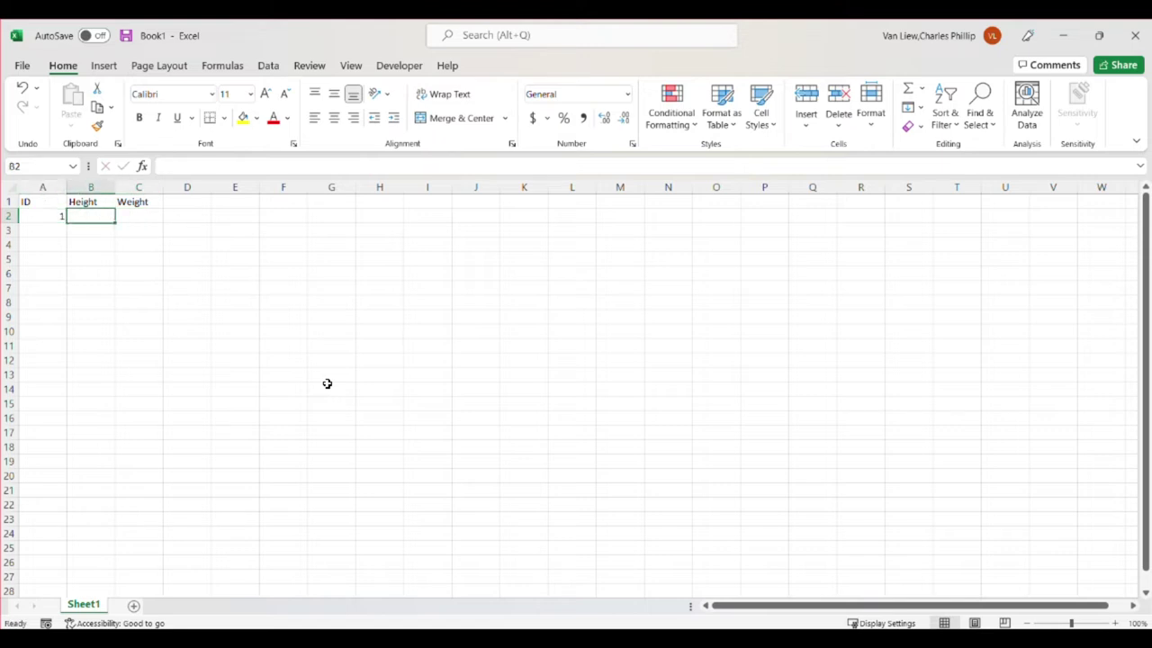
text(70)
key(Tab)
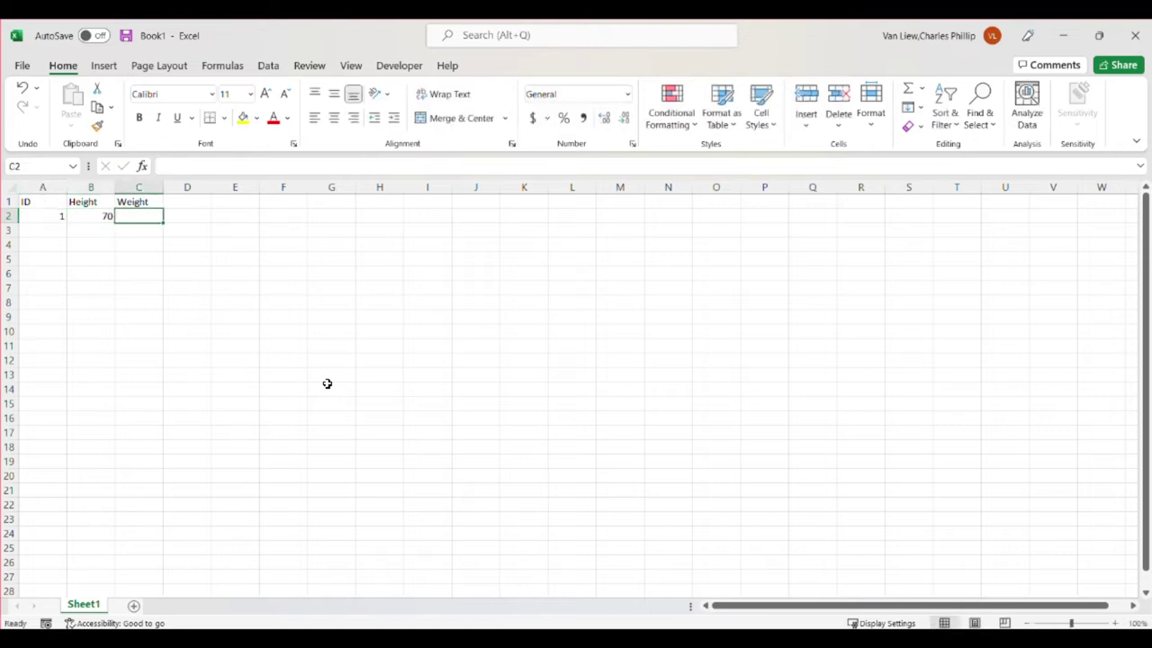
text(195)
key(Tab)
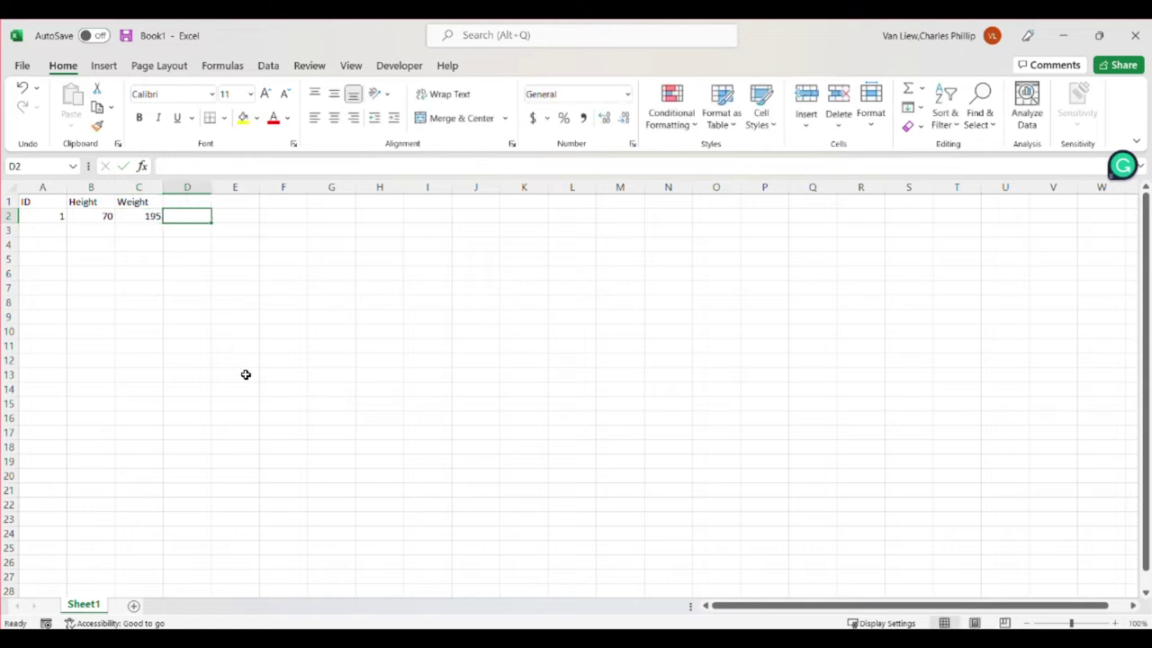
drag(56, 203, 147, 217)
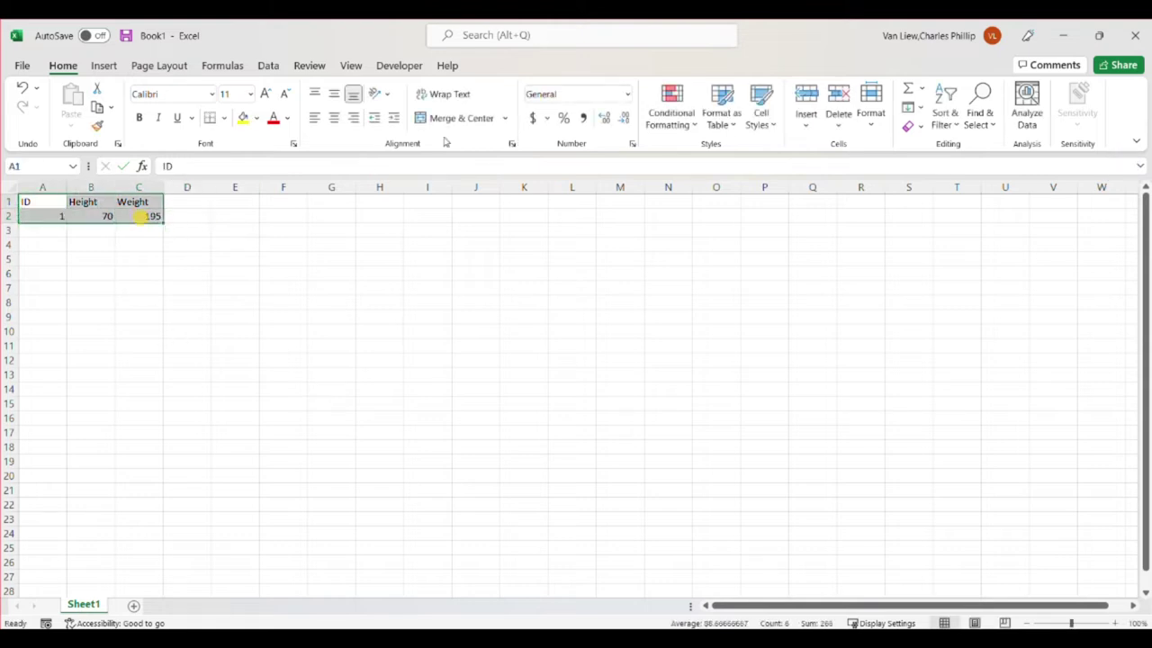
click(741, 131)
- Format A1:C2 as a styled table with headers and re-enter height 70
click(739, 211)
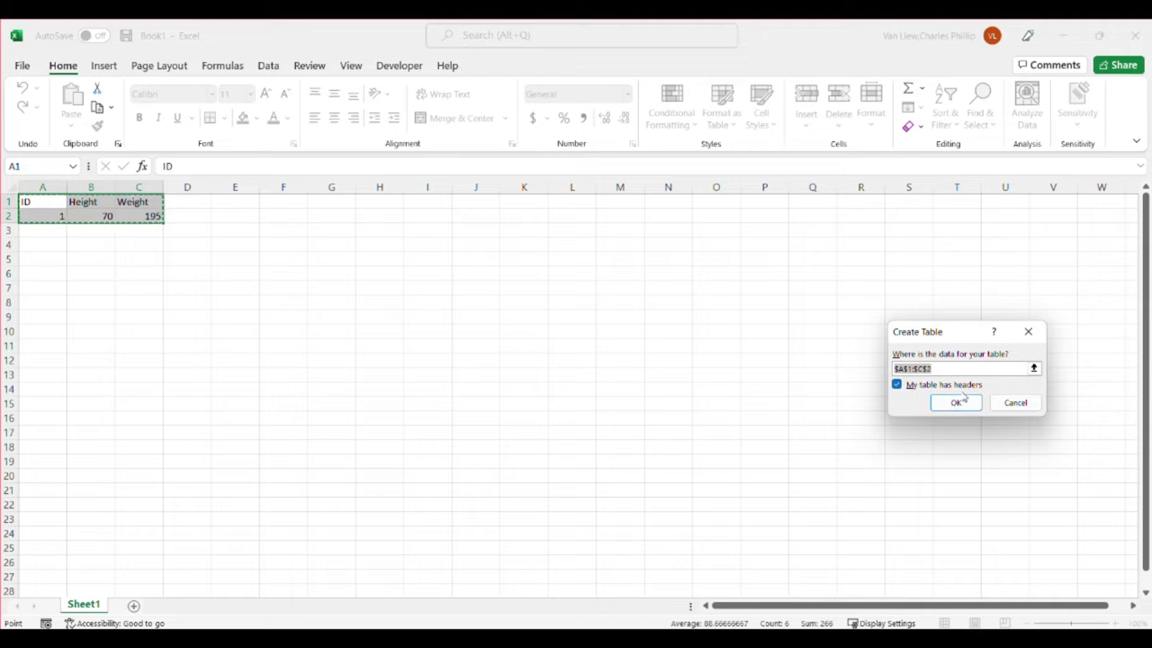
click(958, 402)
click(429, 387)
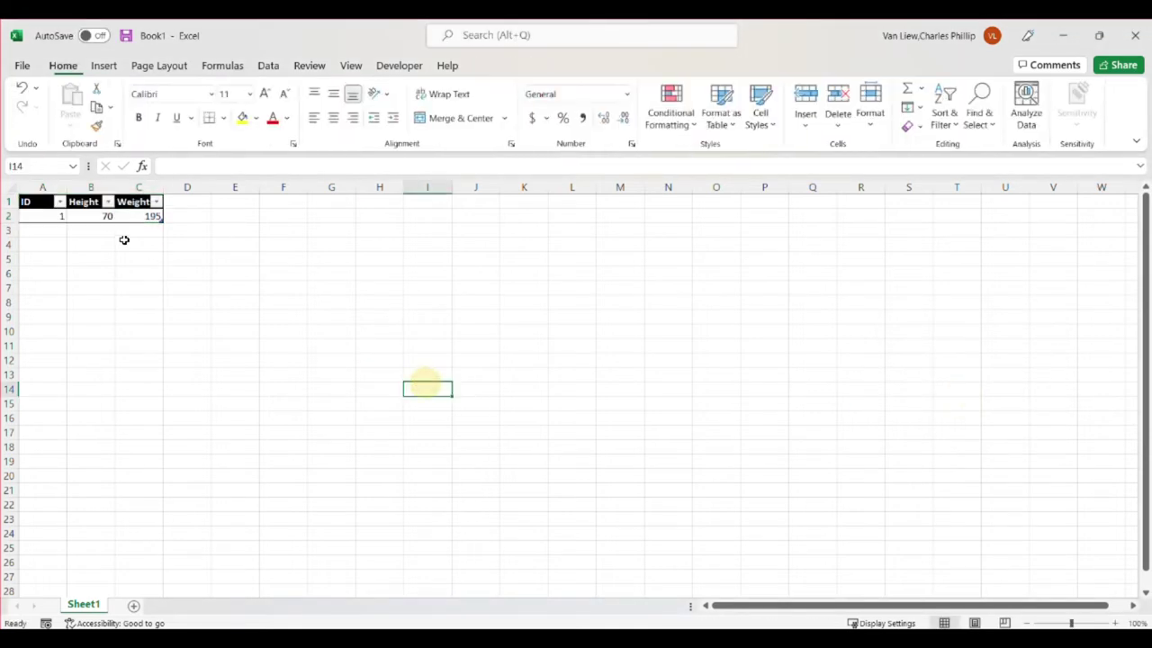
click(57, 217)
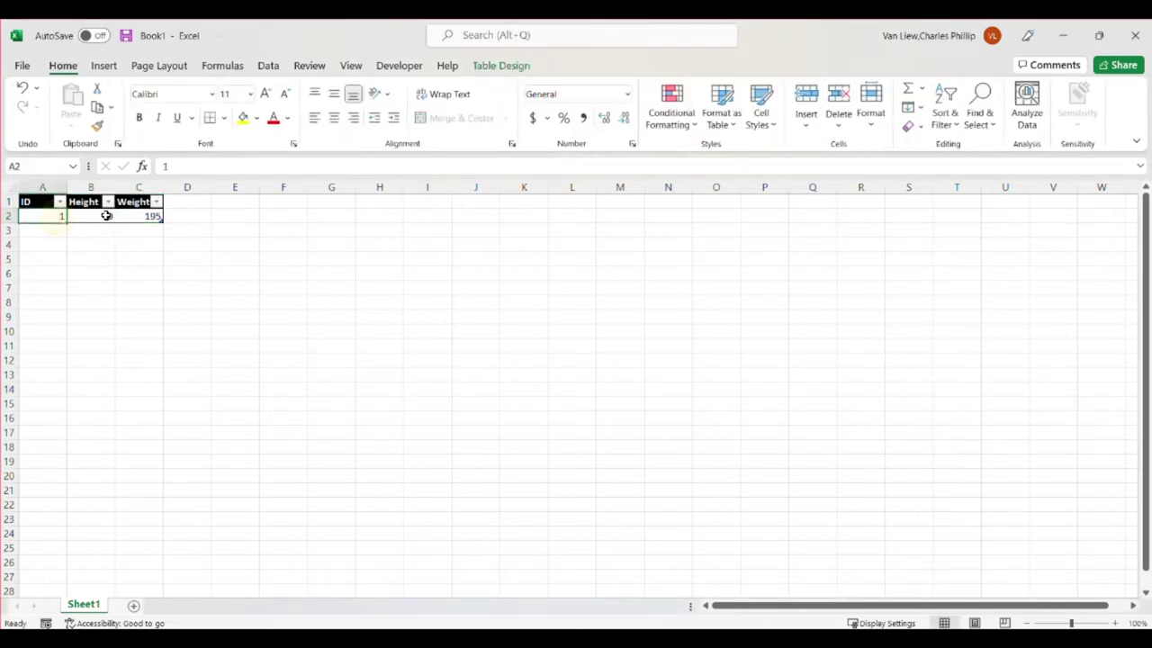
click(107, 216)
text(70)
key(Tab)
key(Tab)
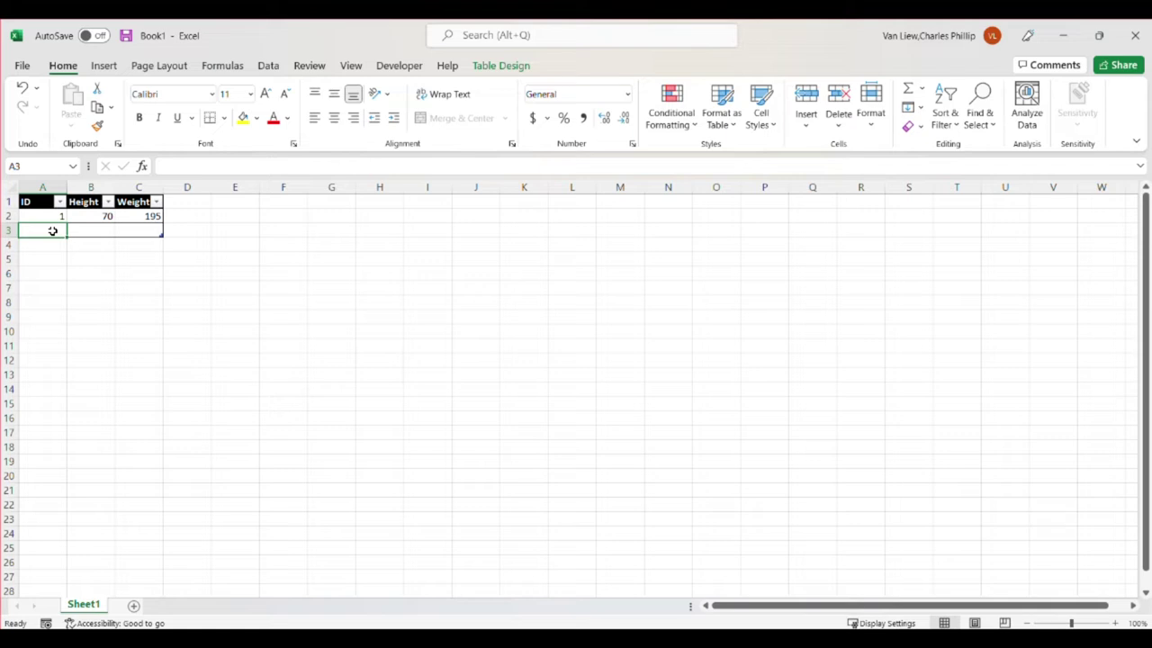
- Add the second record: ID 2, height 68, weight 165
text(2)
key(Tab)
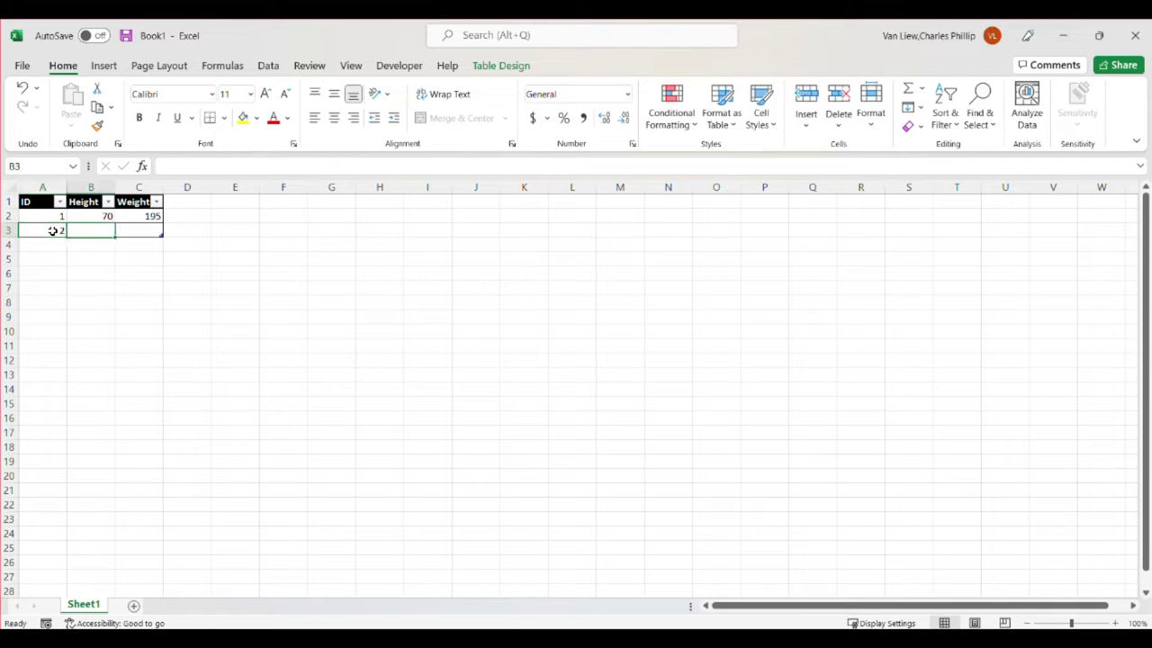
text(38)
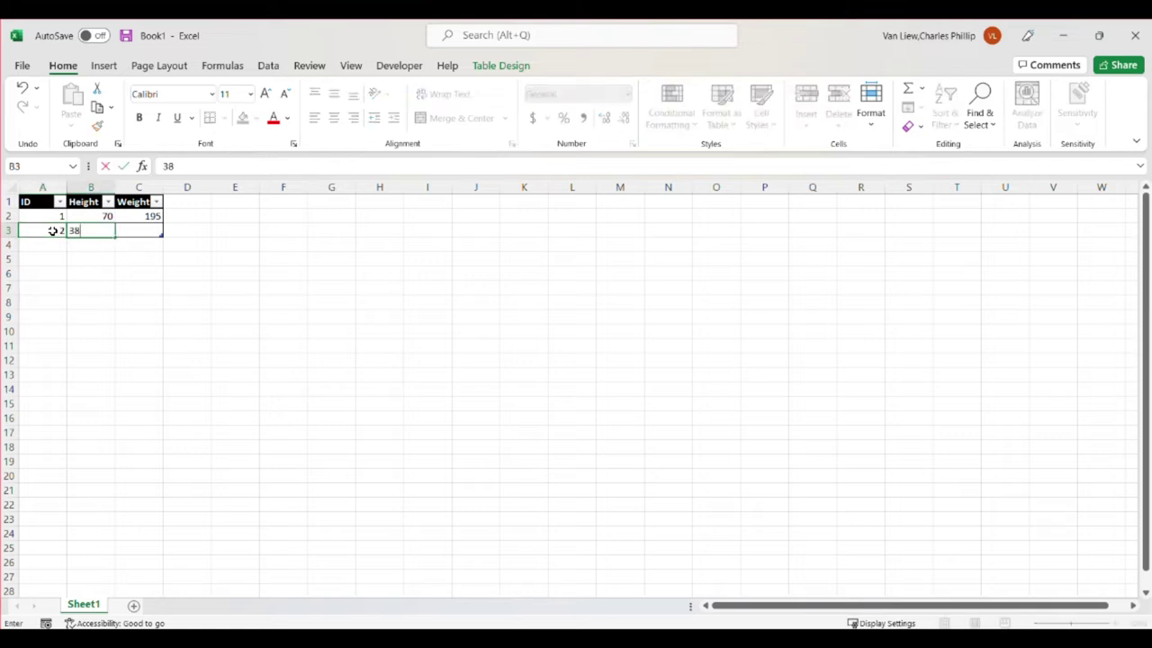
key(Tab)
key(shift+Tab)
text(68)
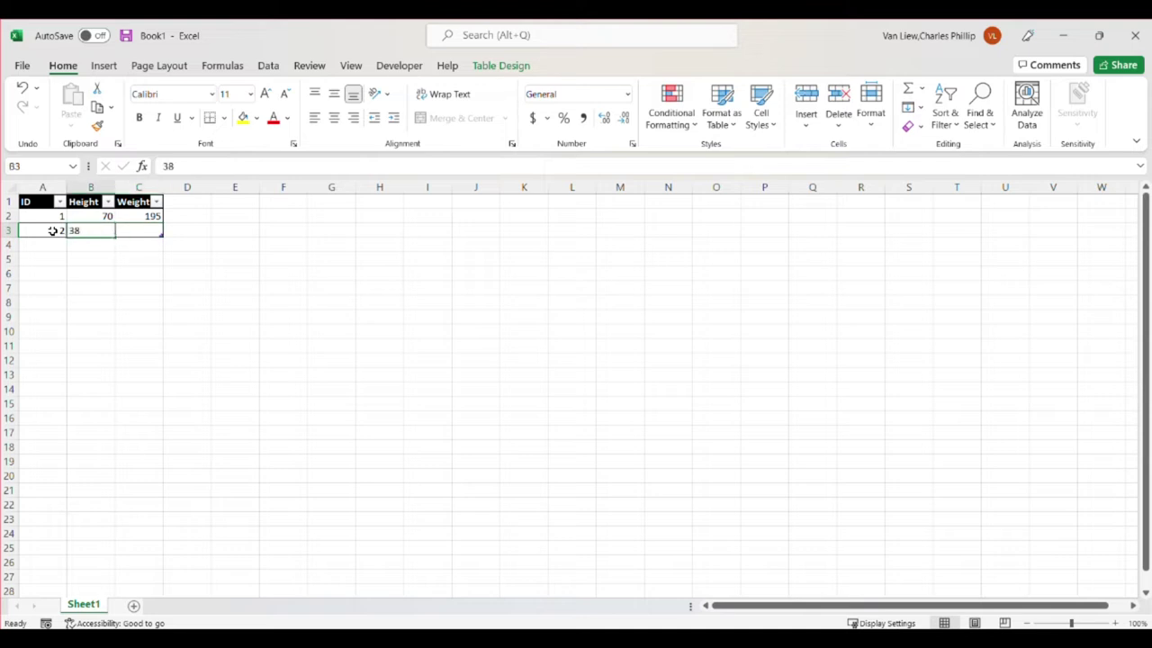
key(Tab)
key(ctrl+r)
text(165)
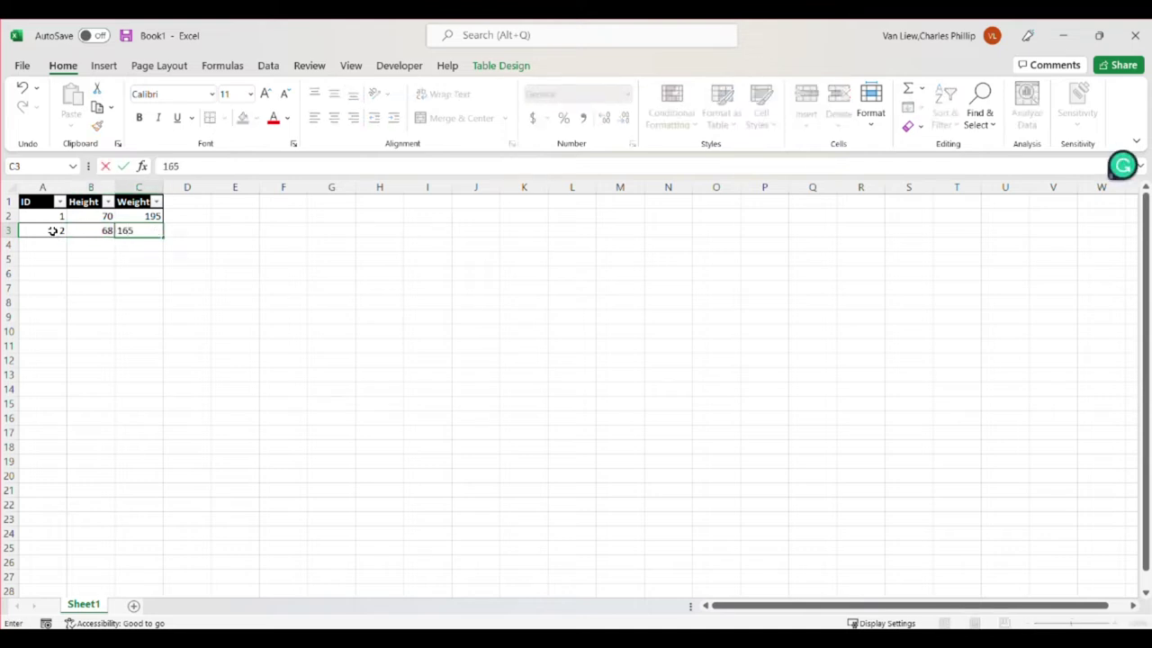
key(Return)
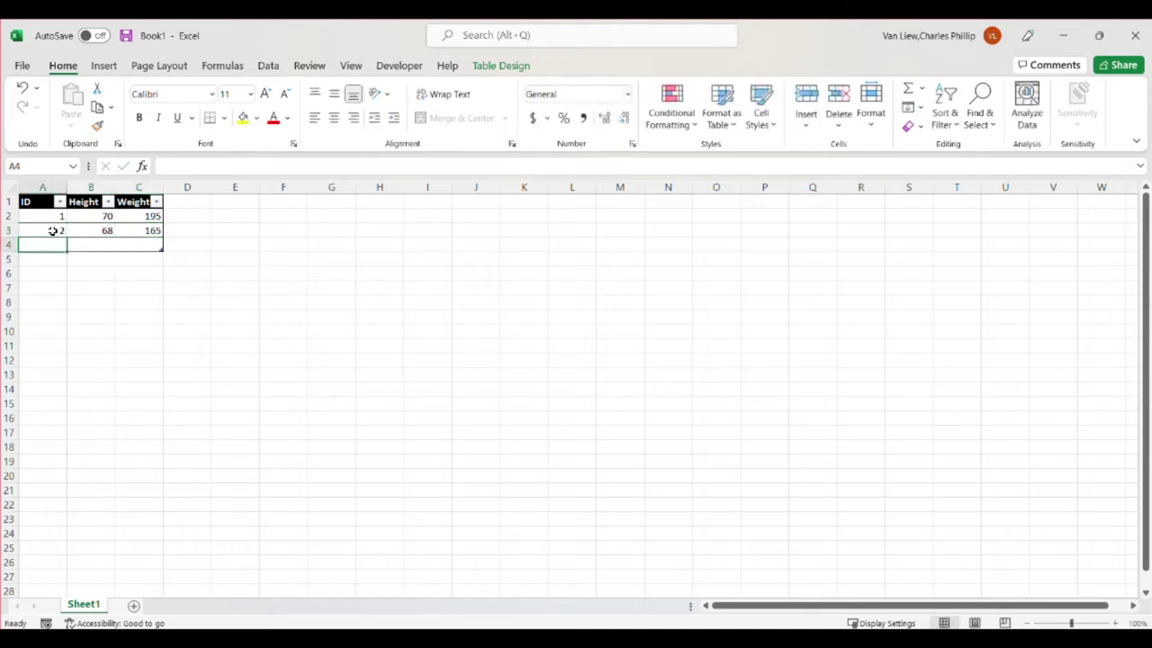
- Add the third record: ID 3, height 60, weight 120
text(3)
key(Tab)
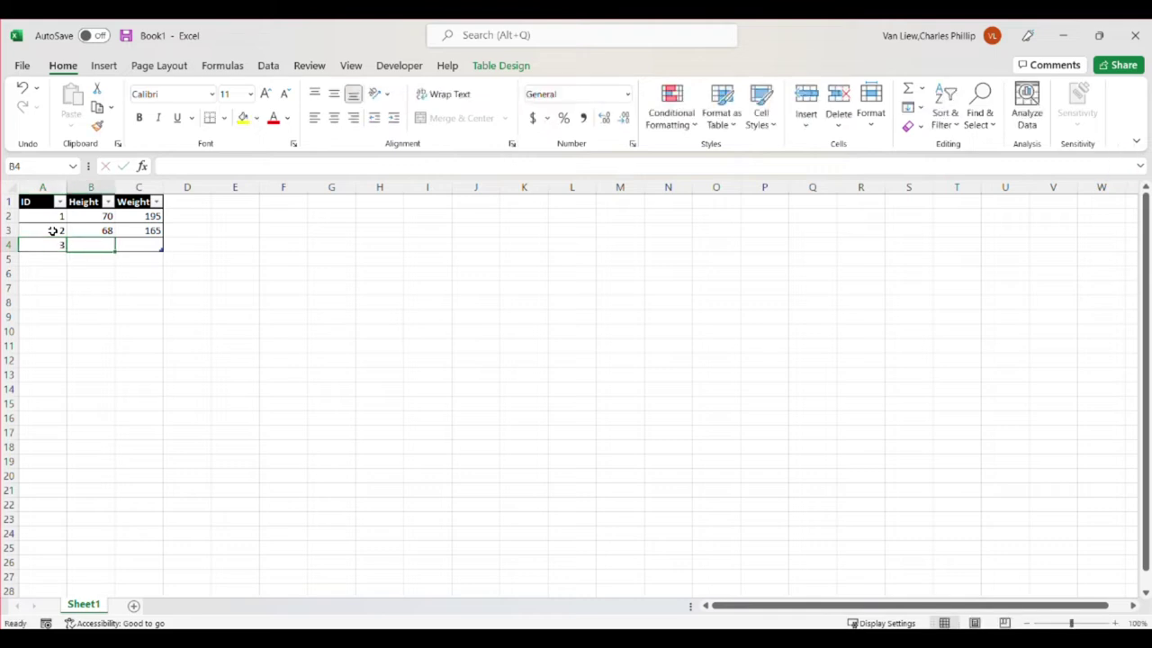
text(60)
key(Tab)
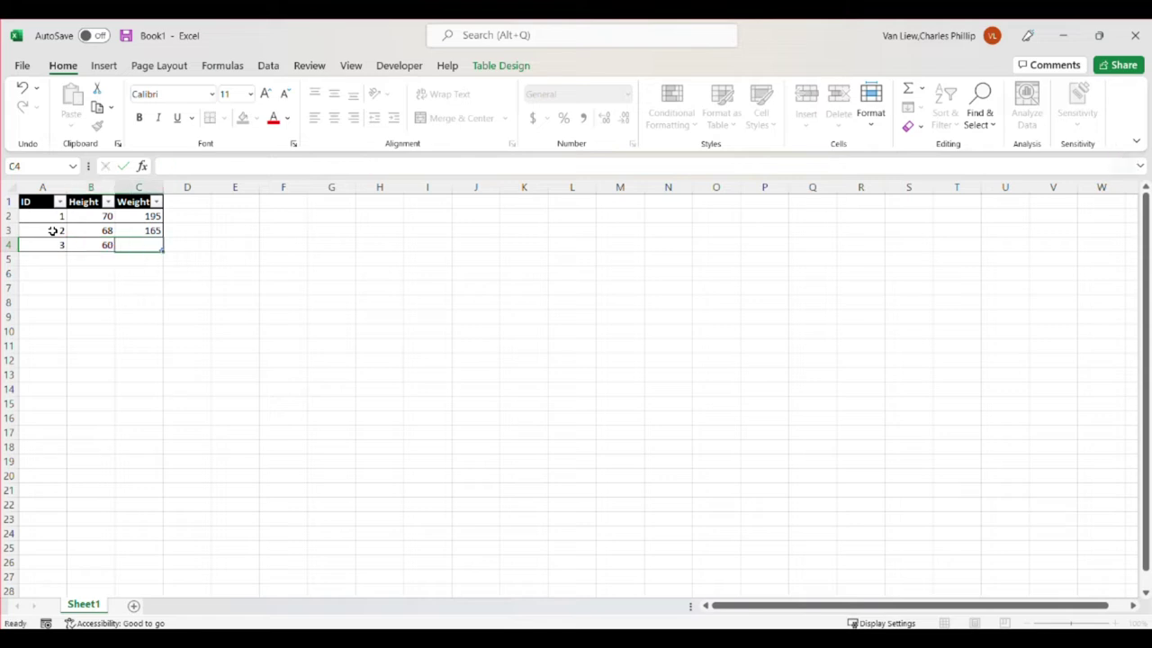
text(120)
key(Return)
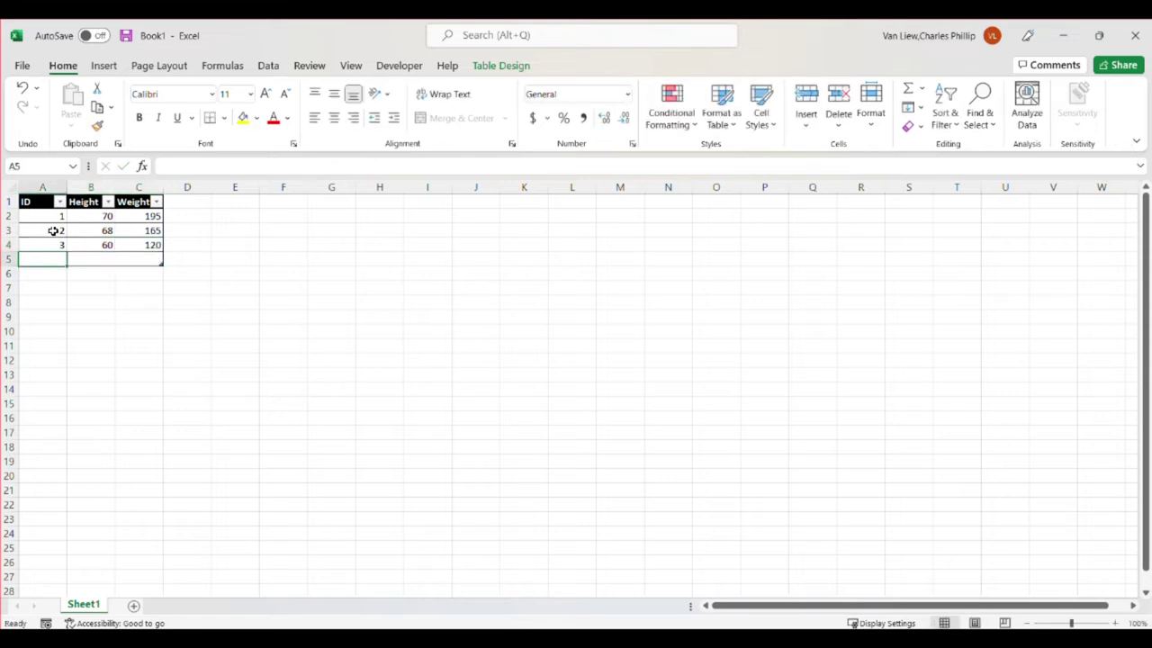
drag(54, 214, 56, 247)
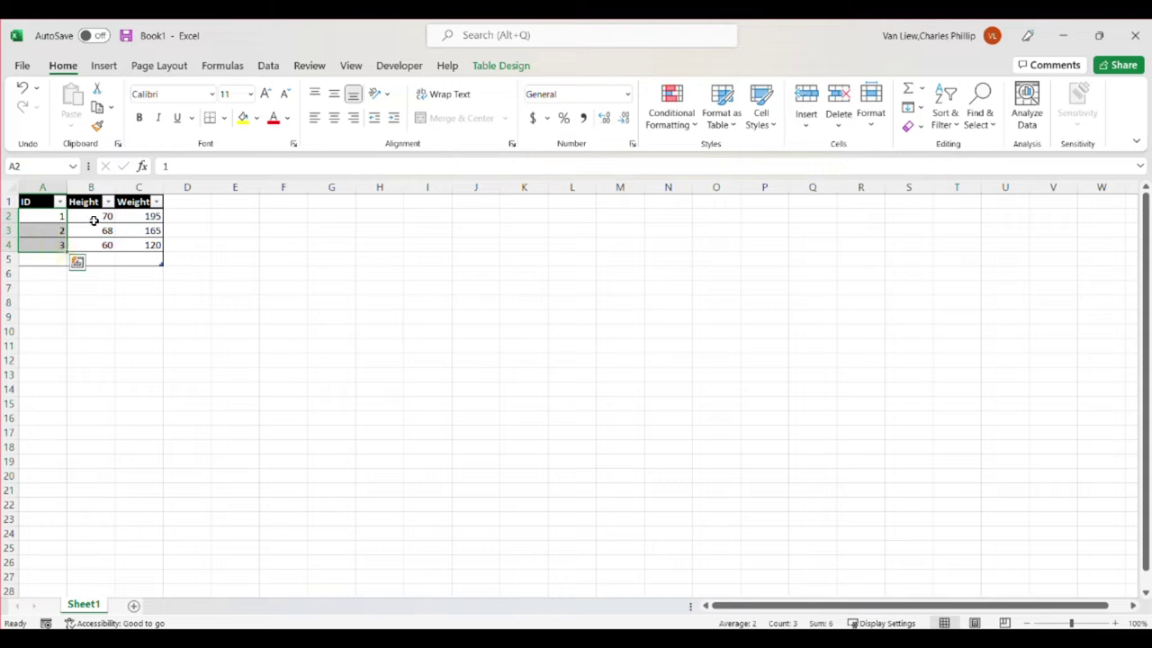
drag(58, 218, 148, 217)
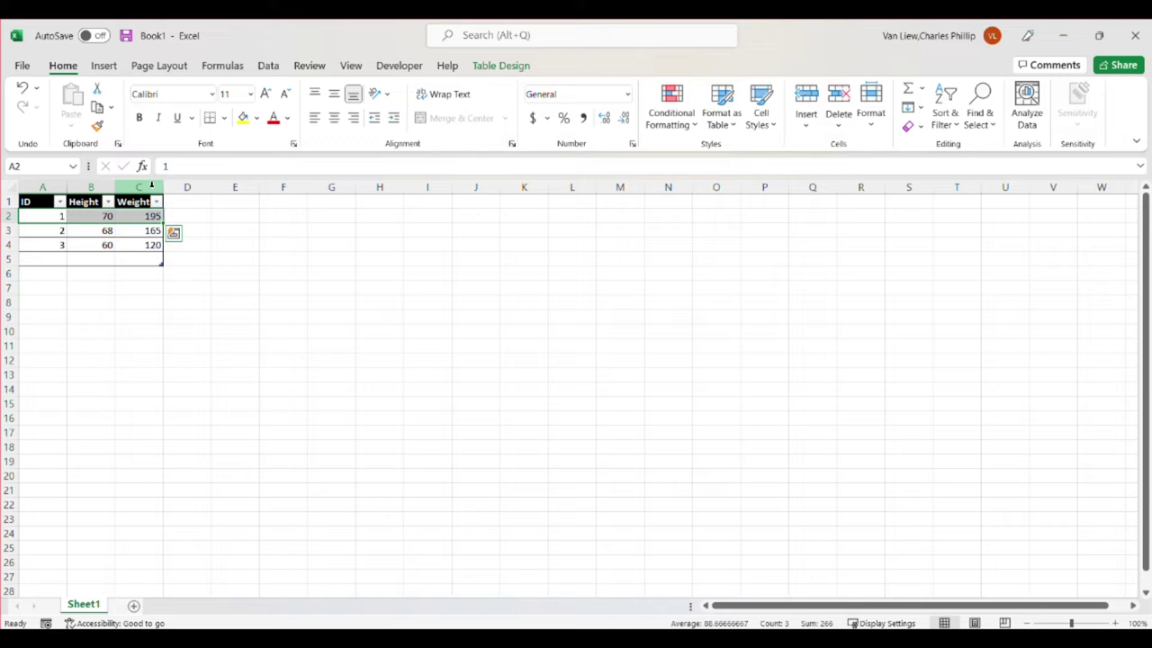
click(151, 186)
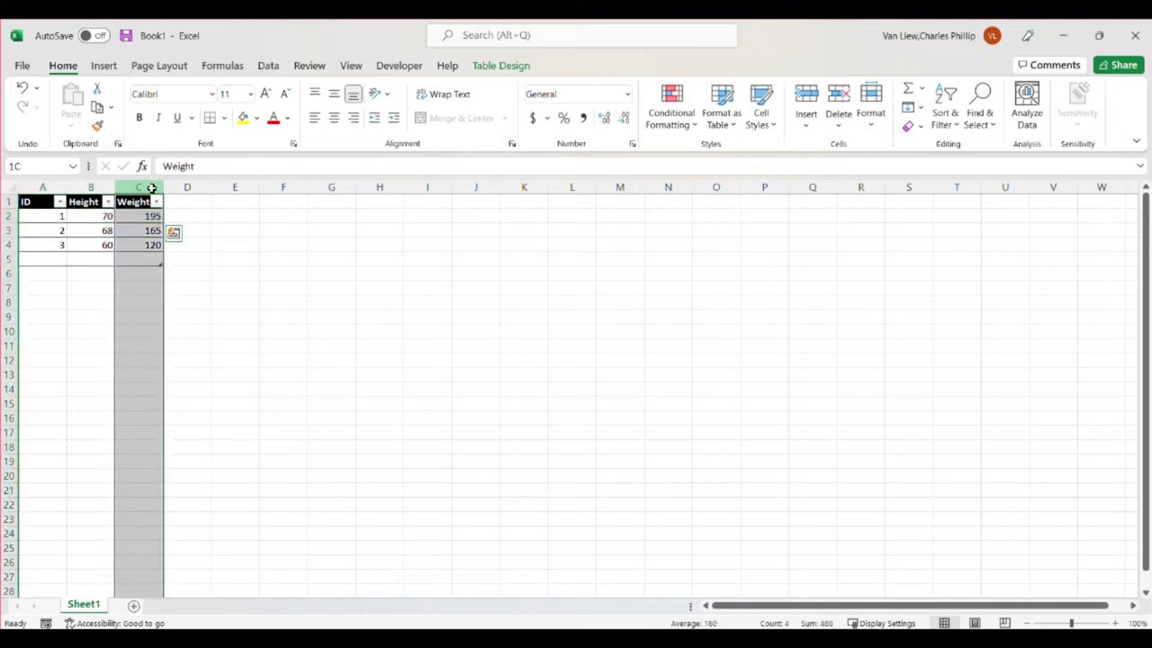
- Add the fourth record 4/65/132 and undo the extra blank table row
click(65, 258)
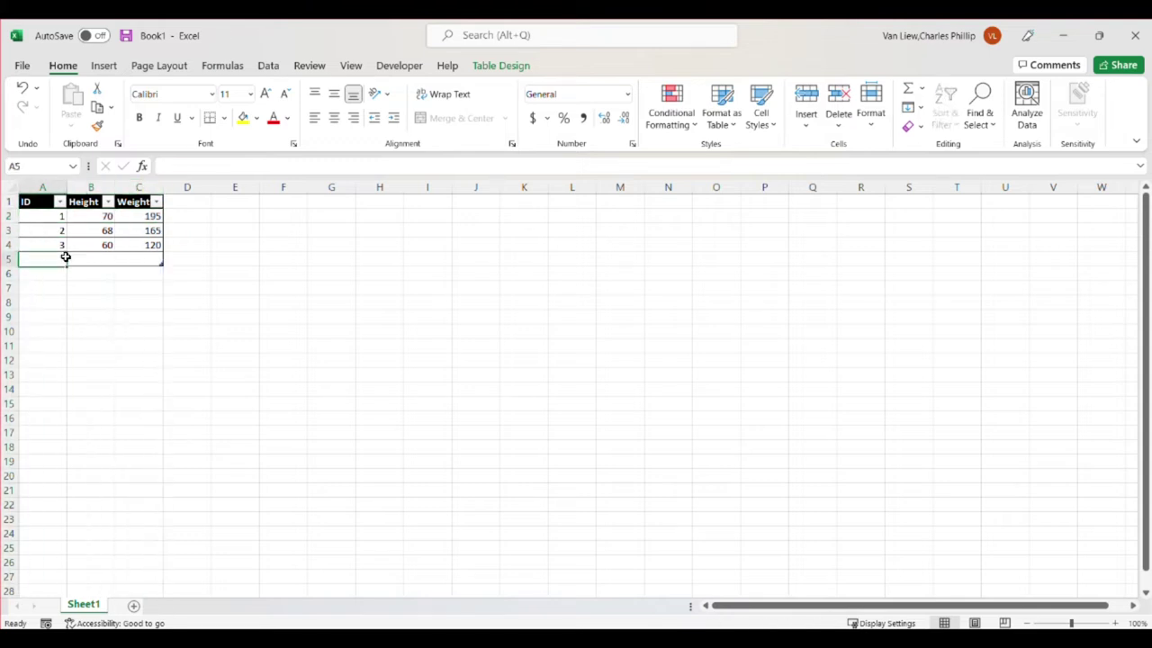
text(4)
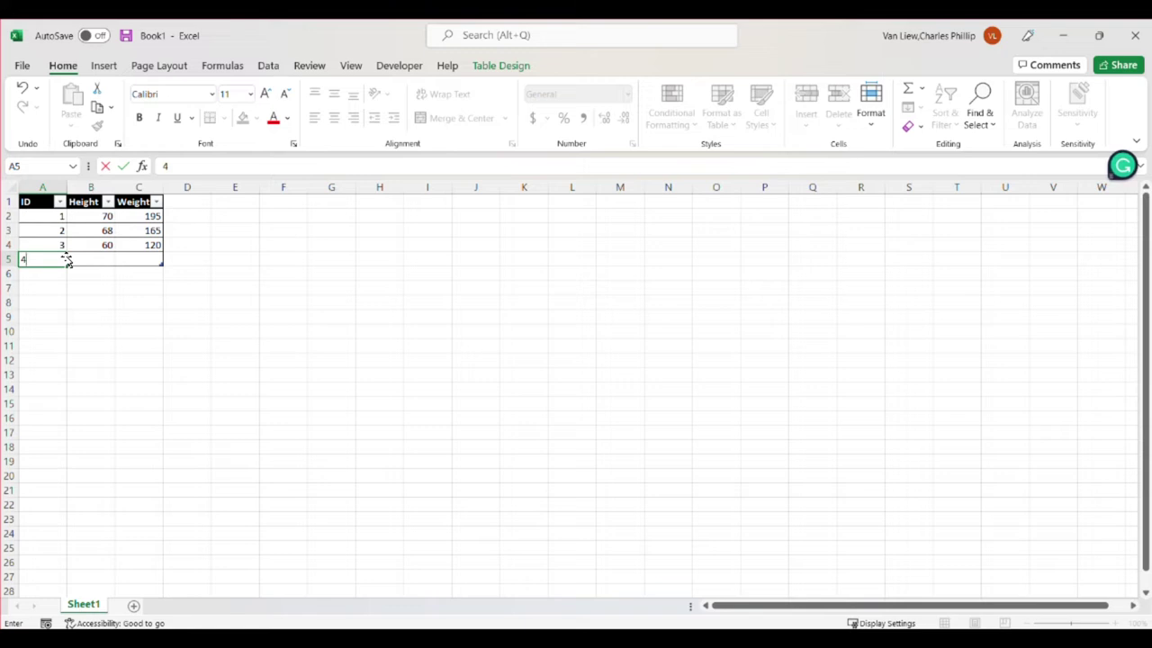
key(Tab)
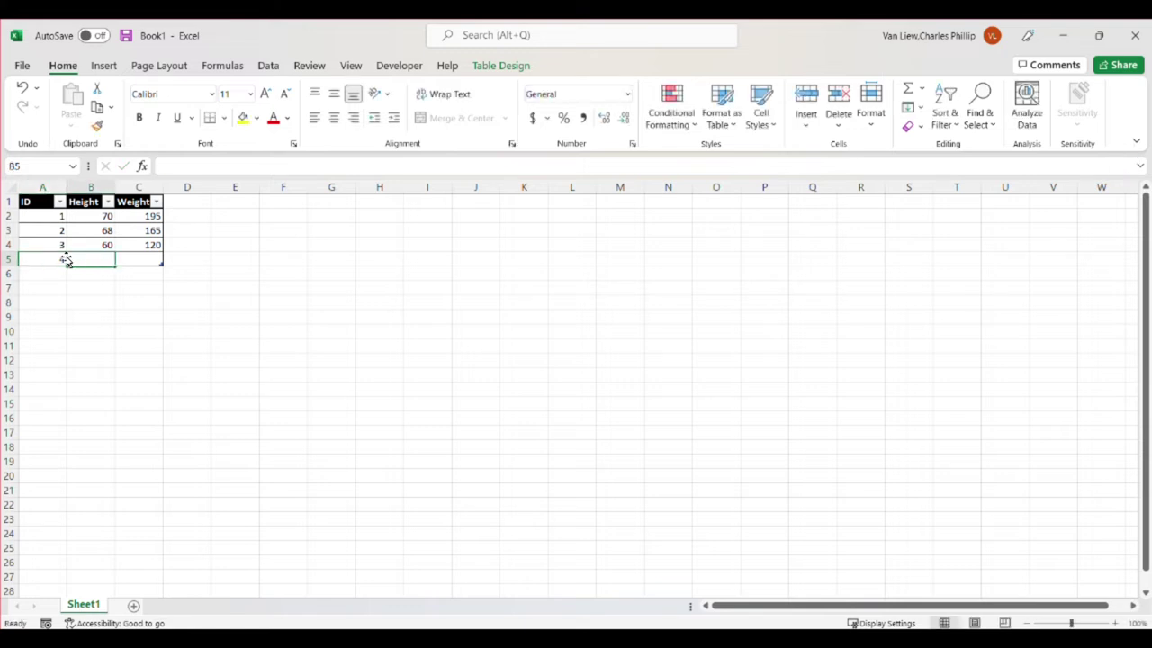
text(65)
key(Tab)
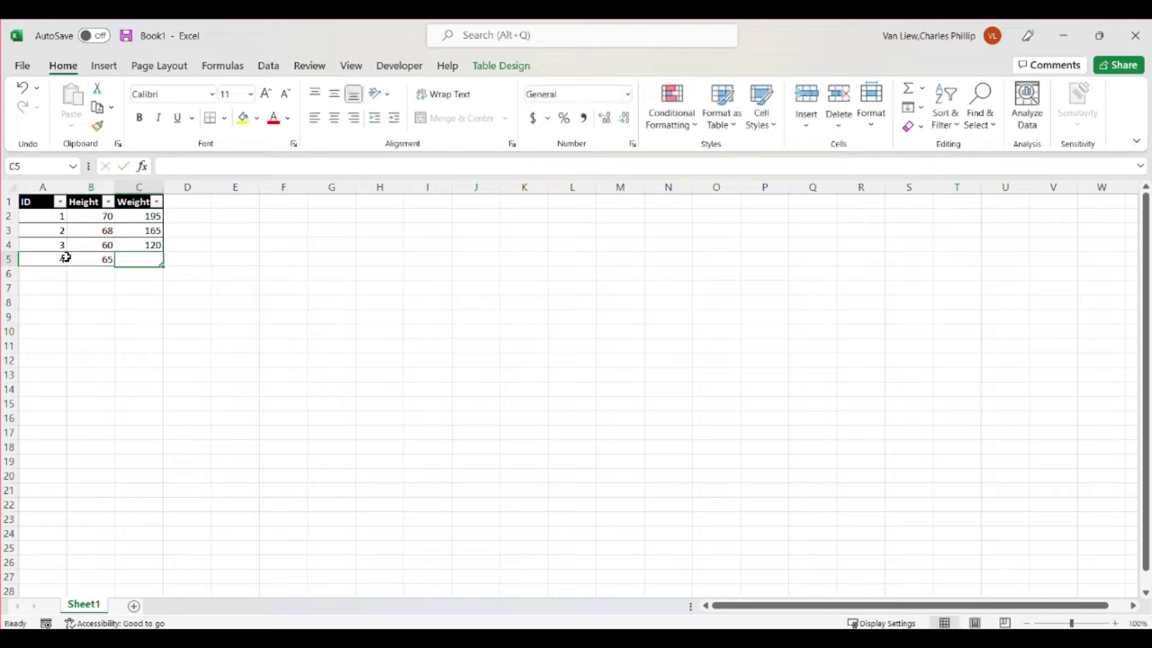
text(132)
key(Tab)
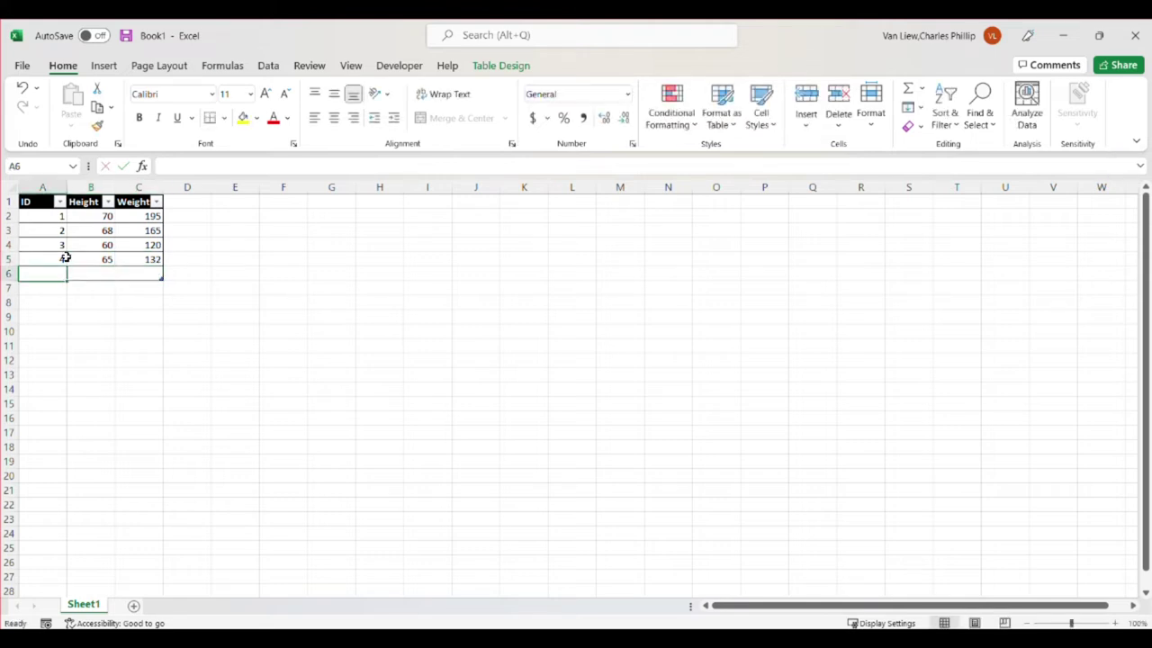
key(ctrl+z)
click(288, 315)
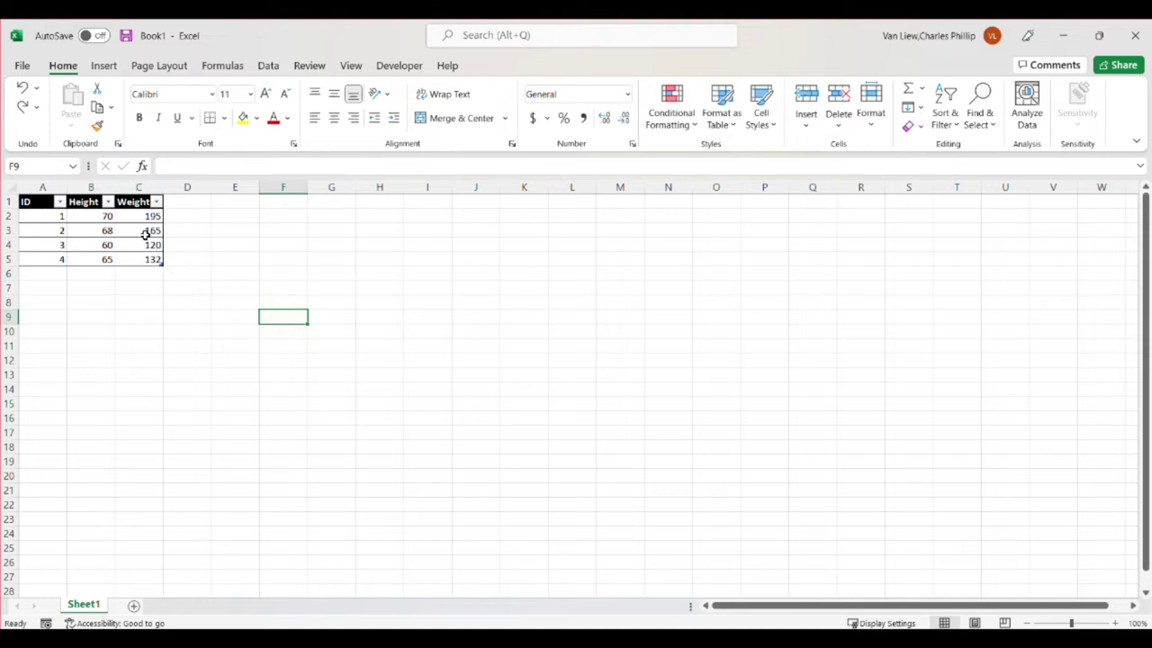
double_click(164, 188)
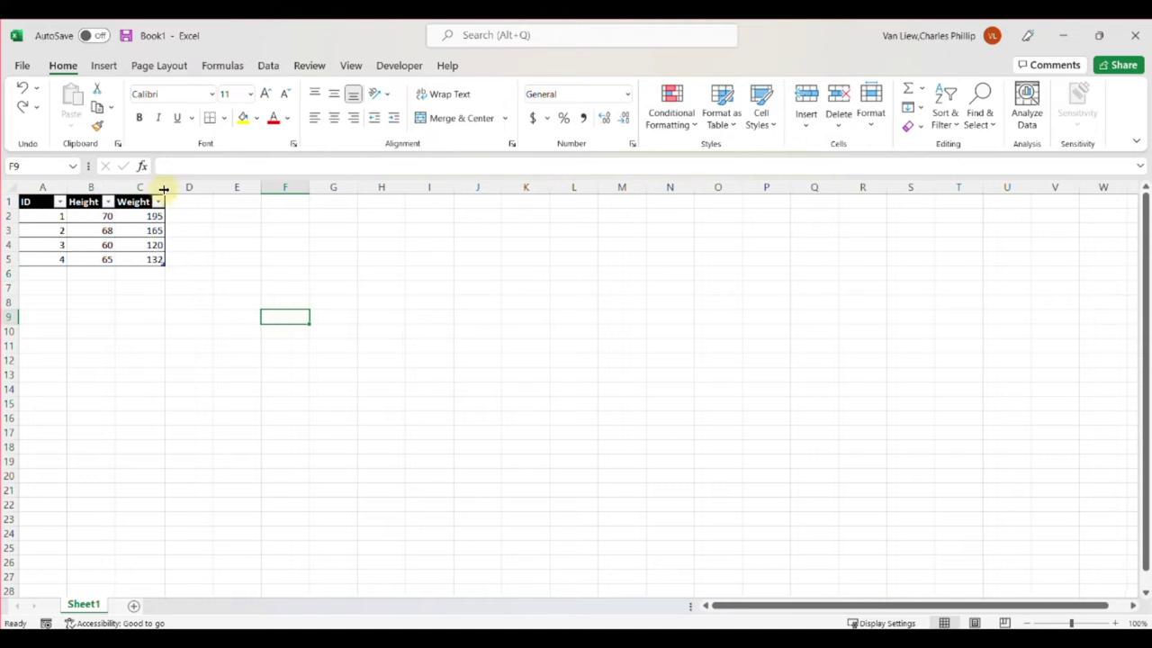
double_click(112, 187)
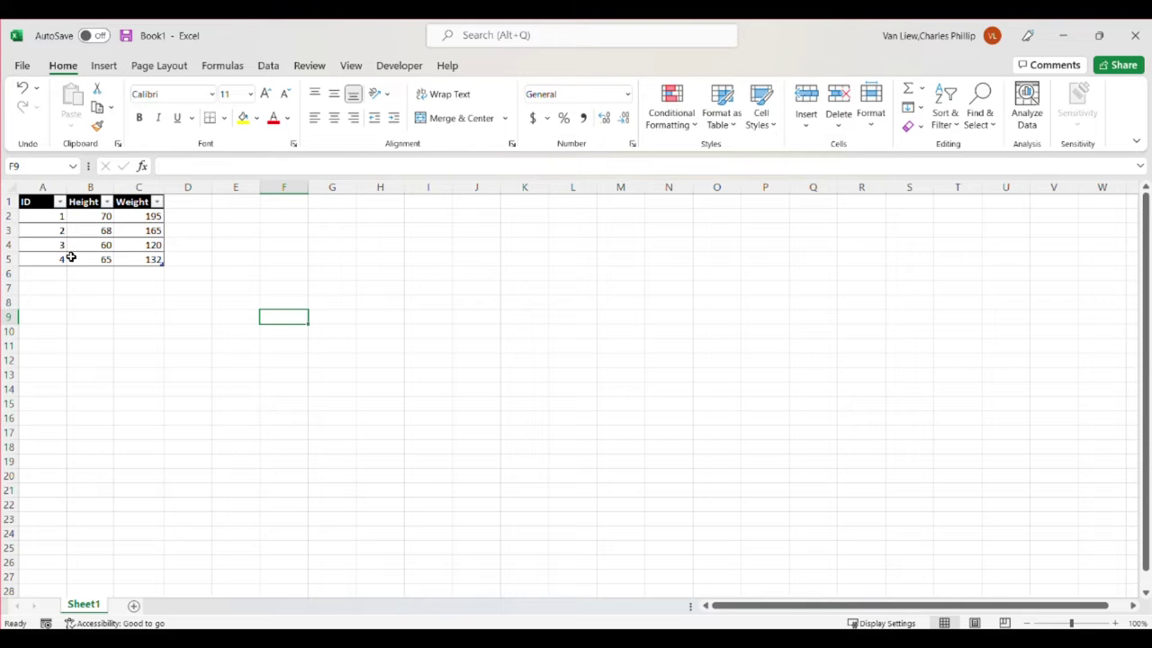
click(54, 187)
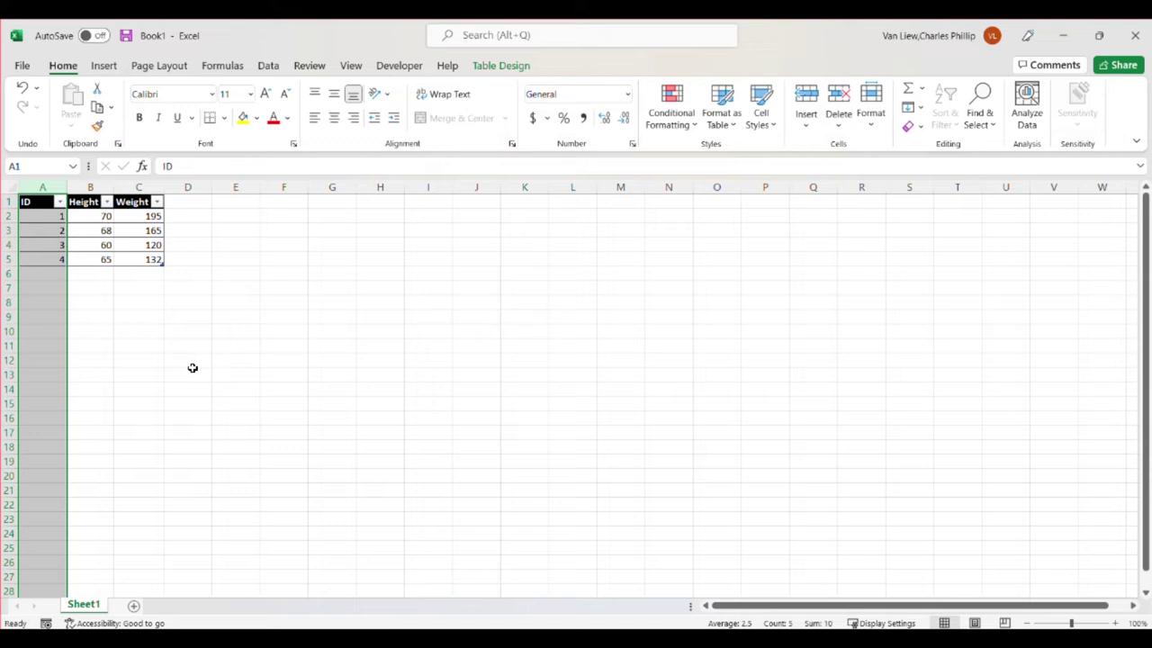
drag(51, 216, 49, 259)
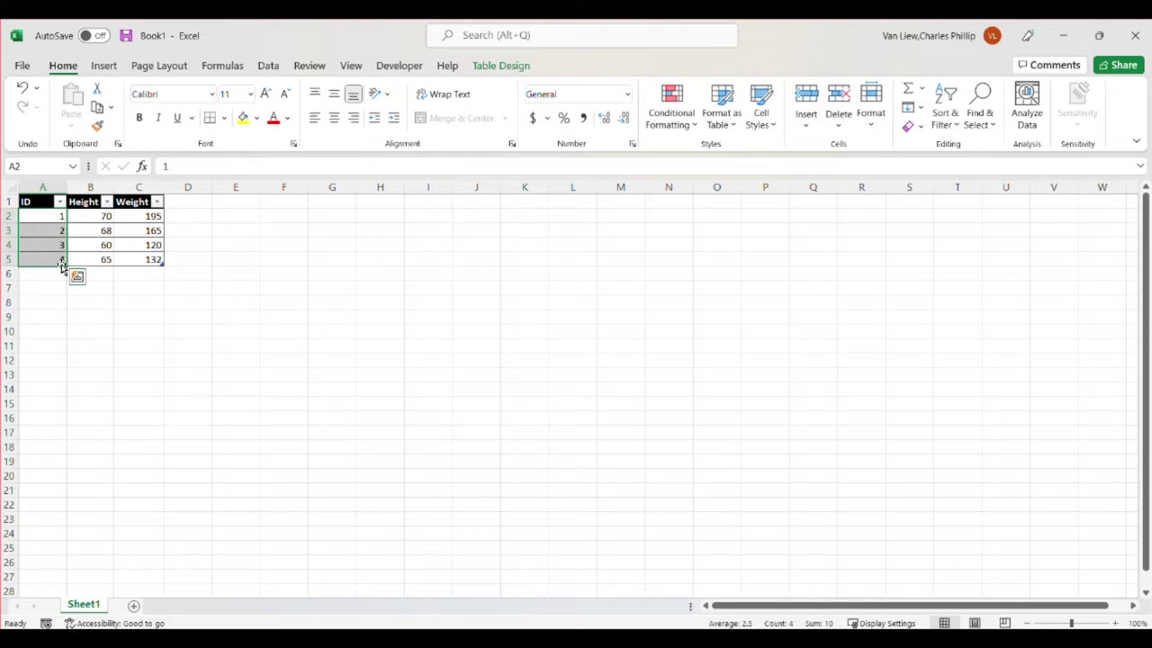
drag(104, 218, 134, 261)
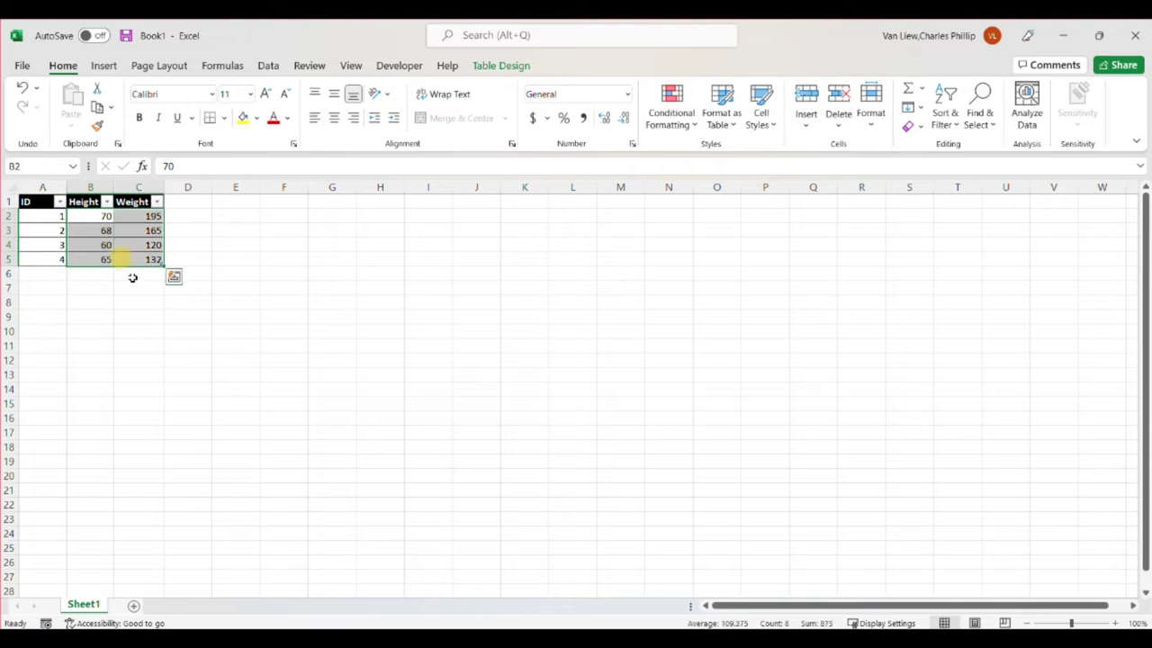
click(101, 217)
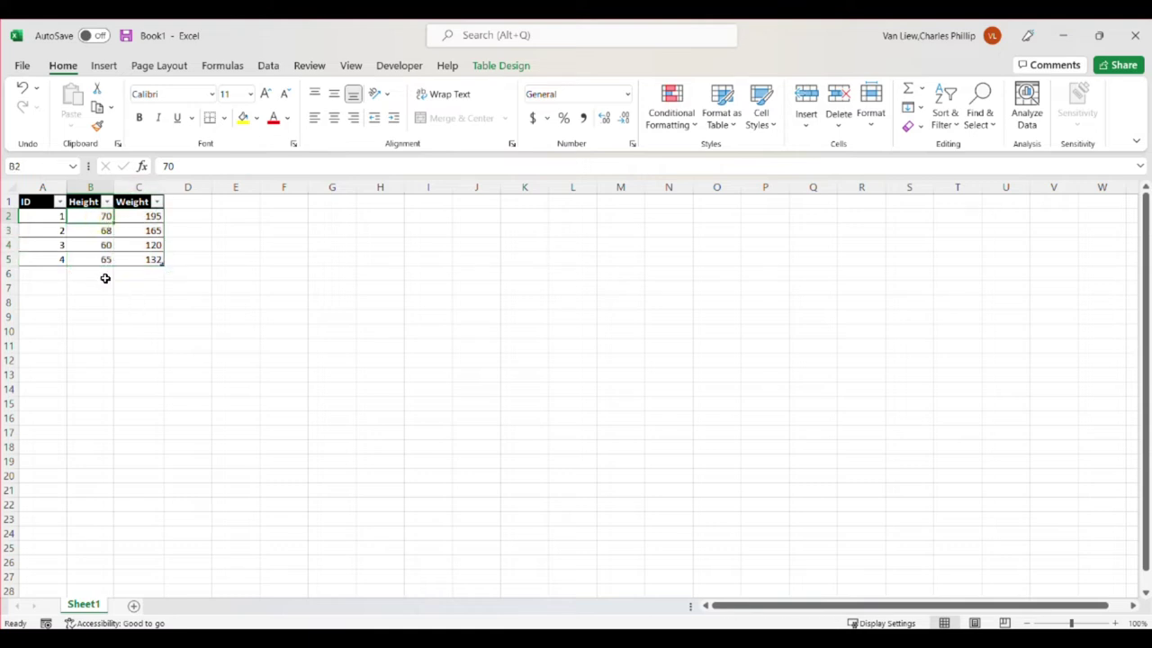
click(122, 218)
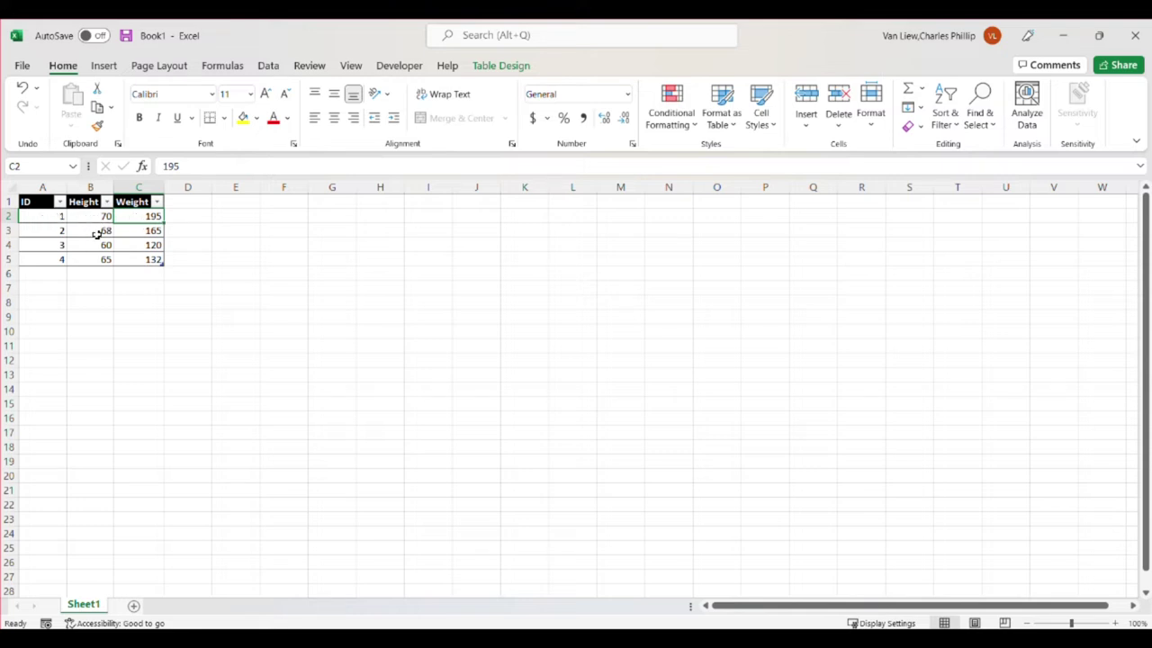
click(95, 232)
click(132, 236)
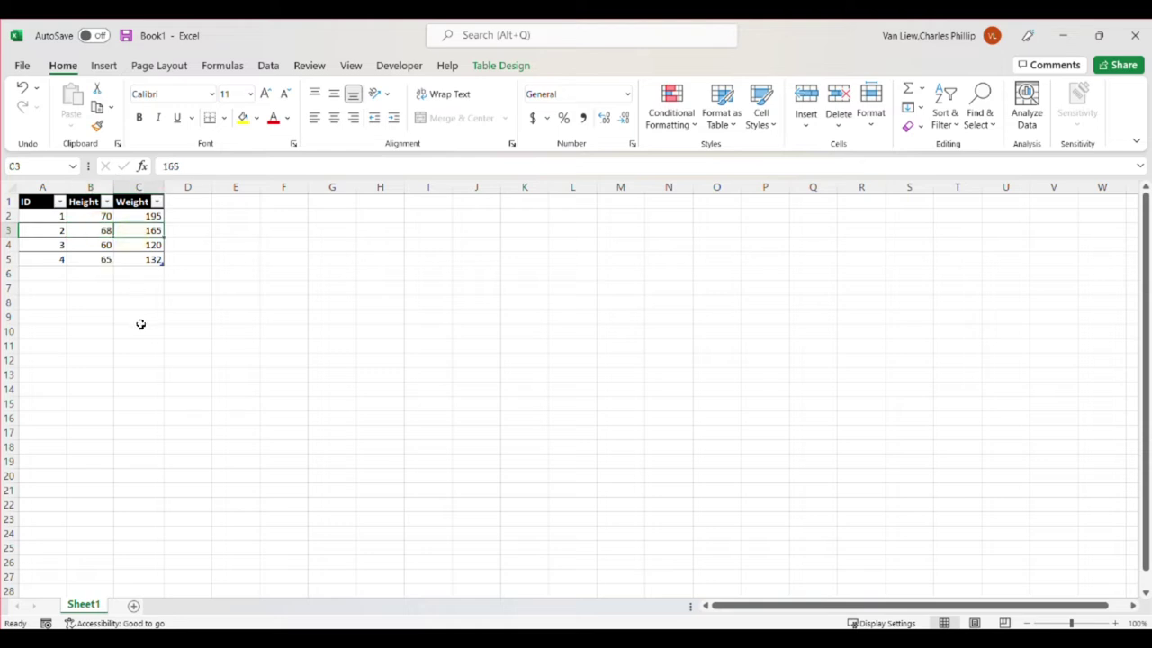
click(103, 272)
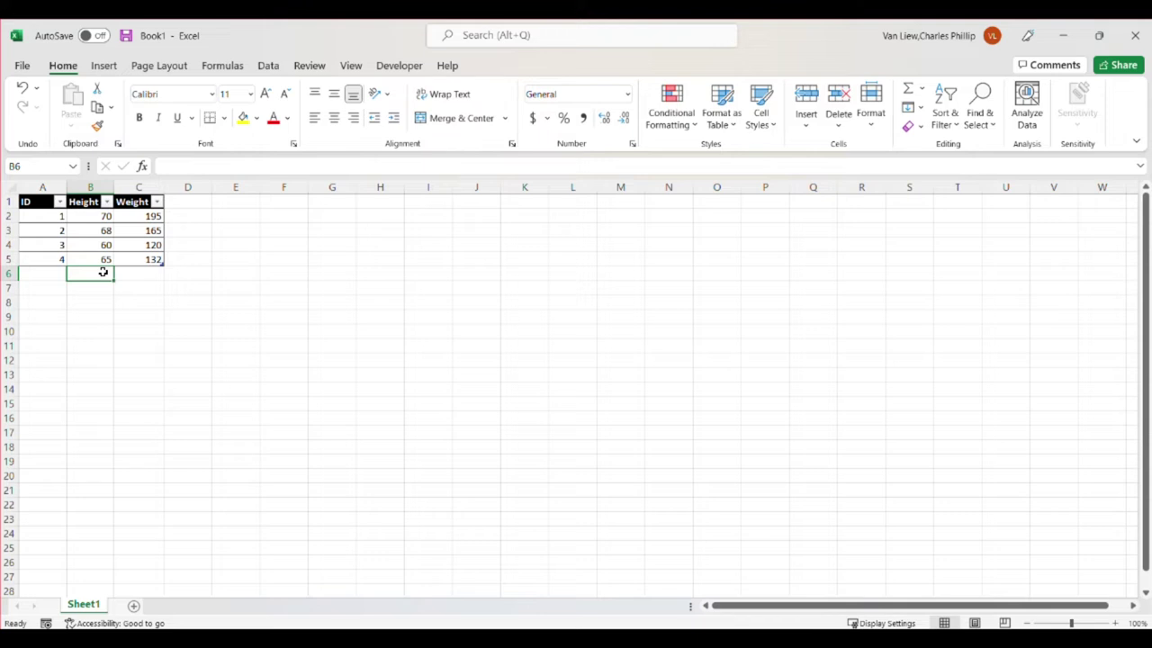
- Enter =SUM(Table1[Height]) in B6 to total Height at 263
text(=su)
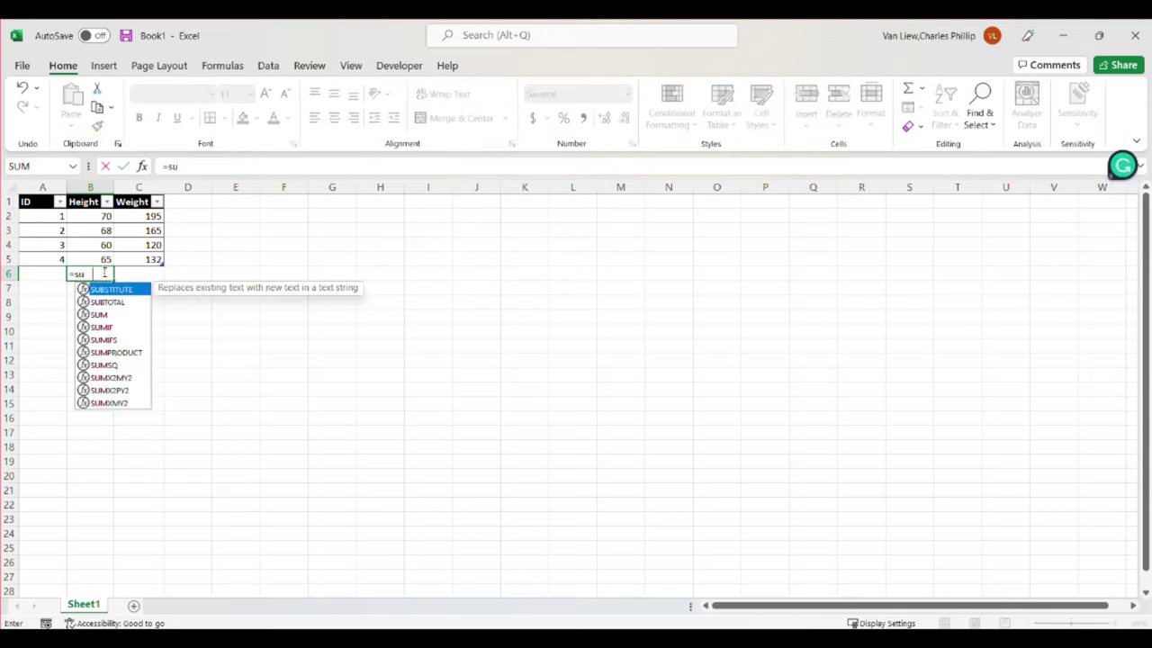
text(m()
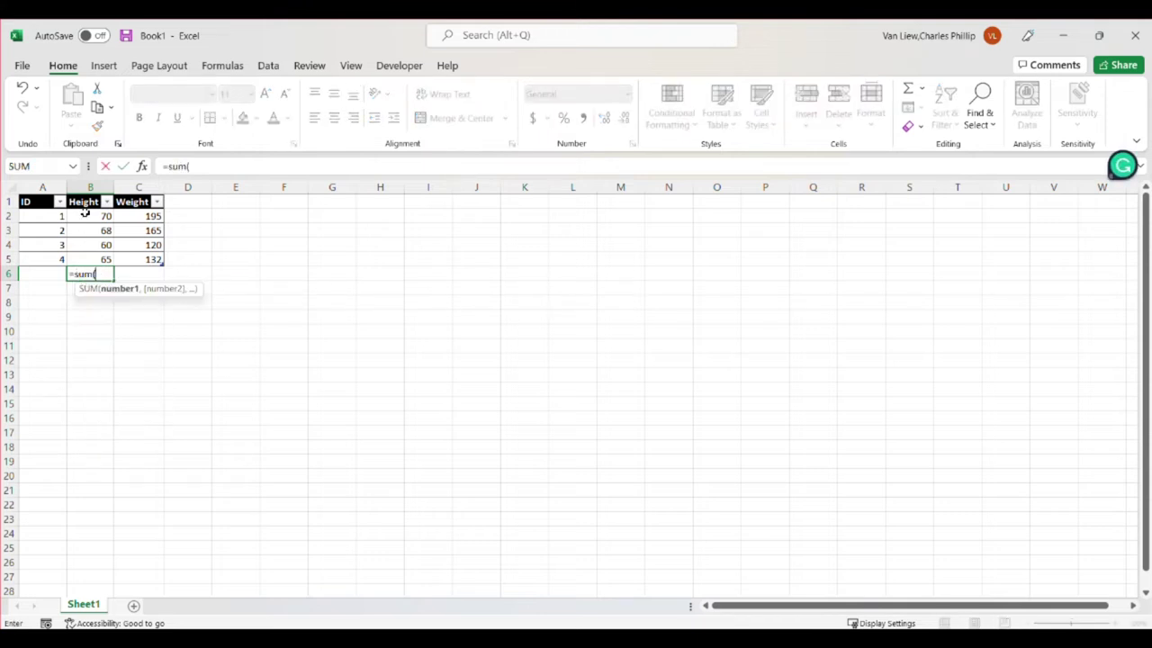
drag(84, 216, 95, 255)
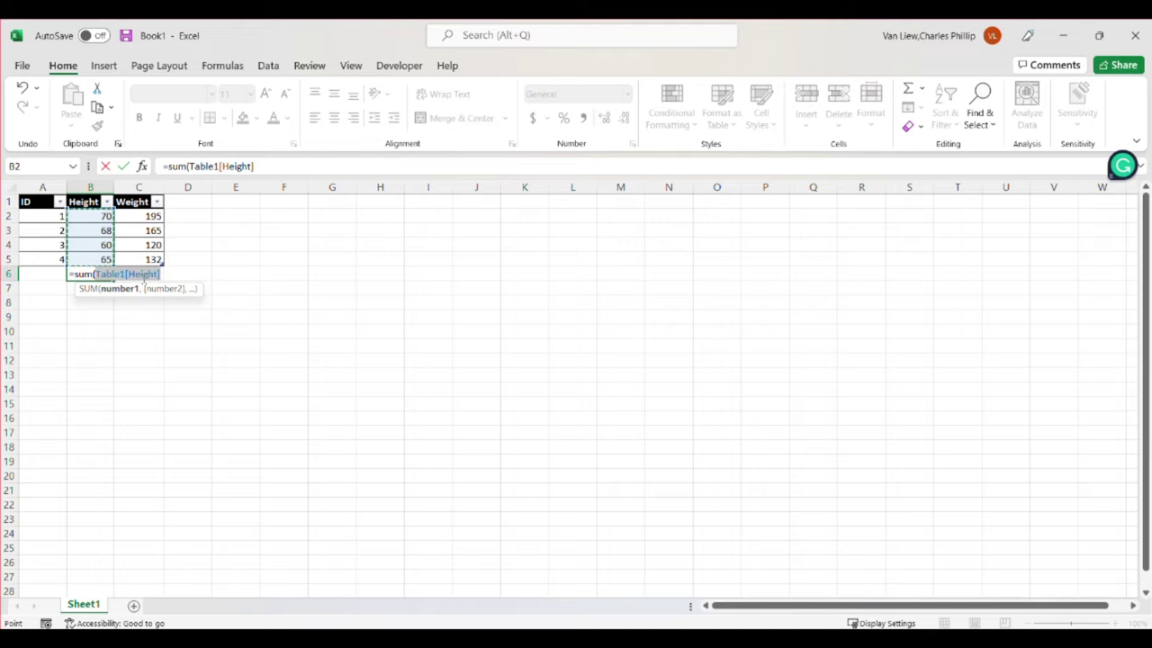
text())
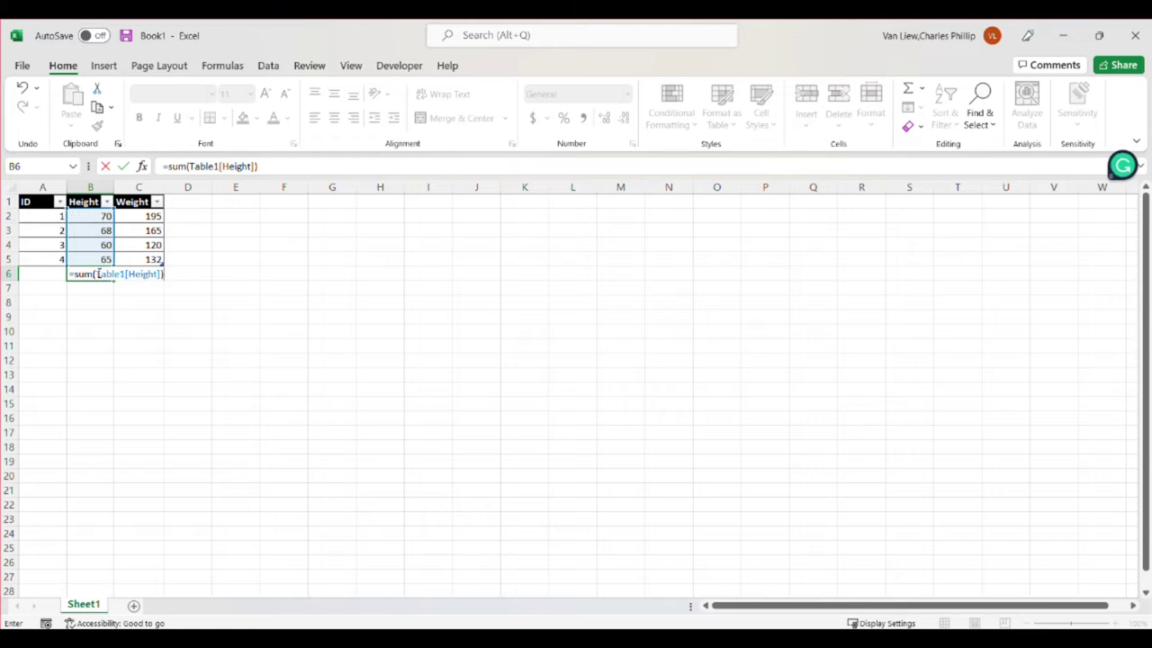
drag(96, 274, 162, 274)
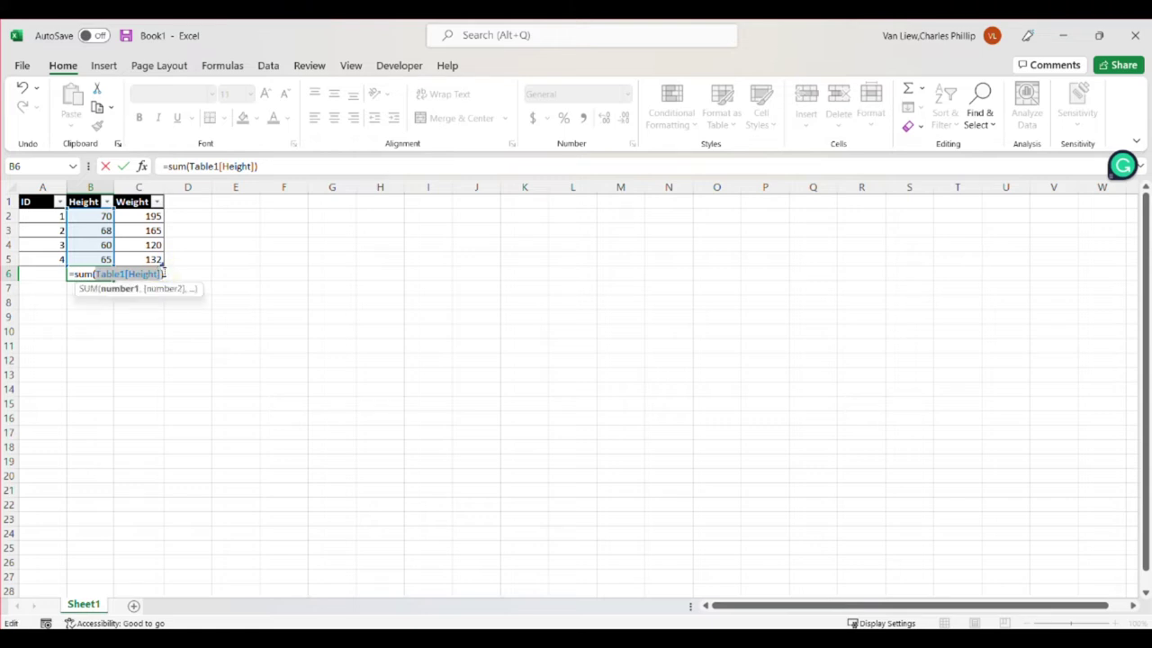
text(b2)
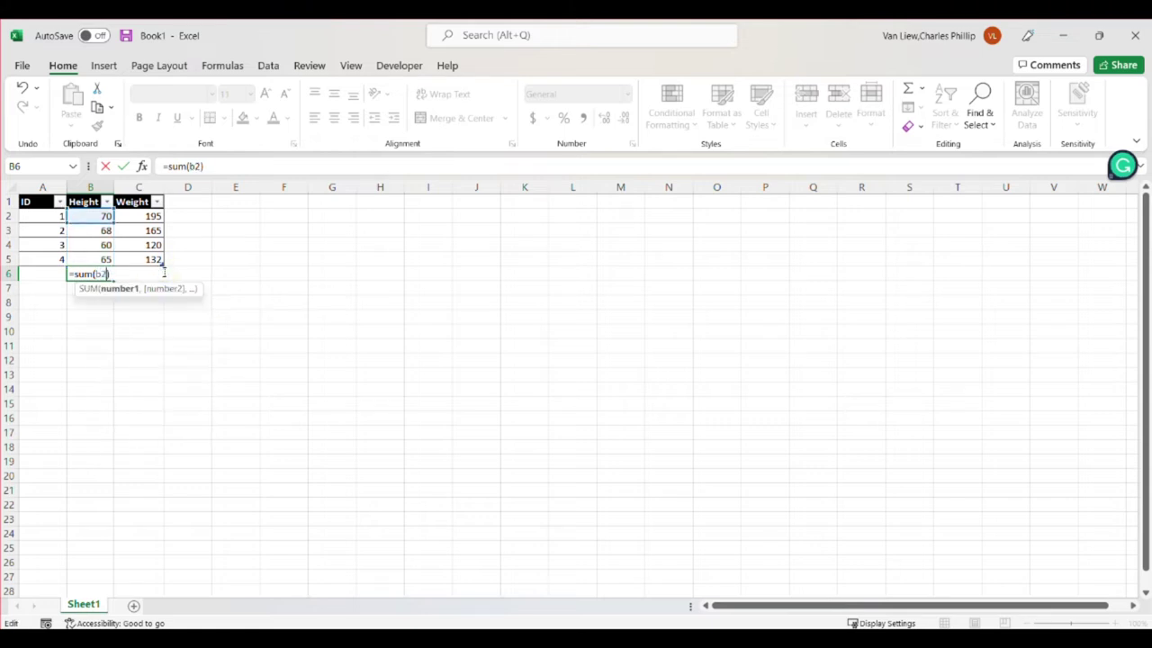
text(:b)
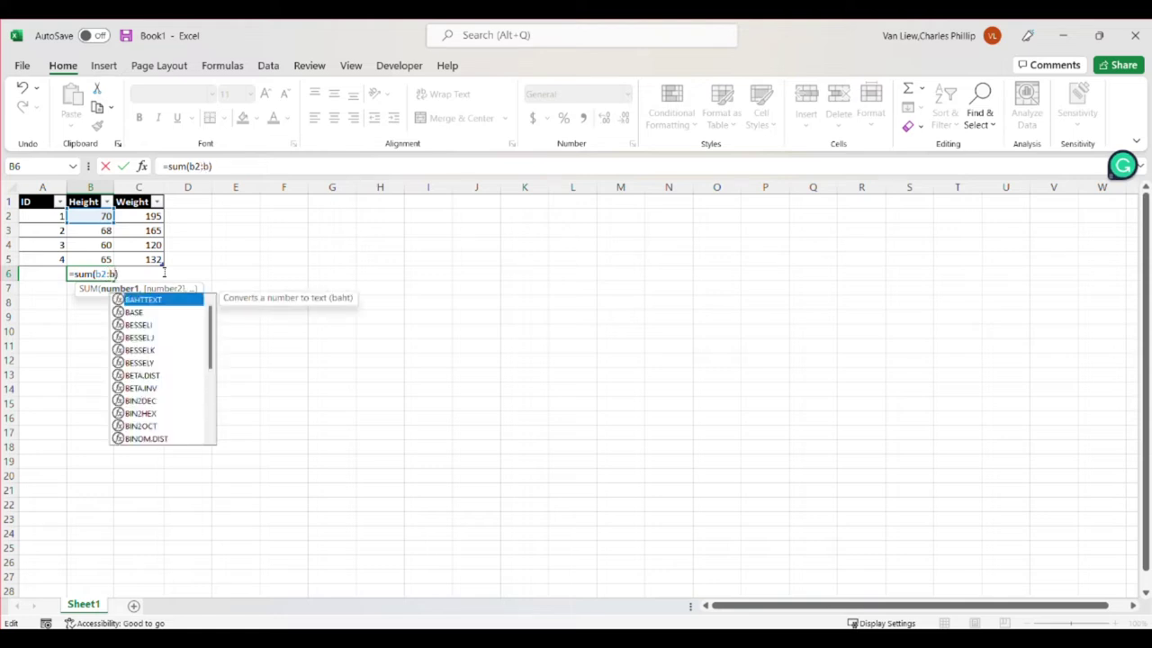
text(5)
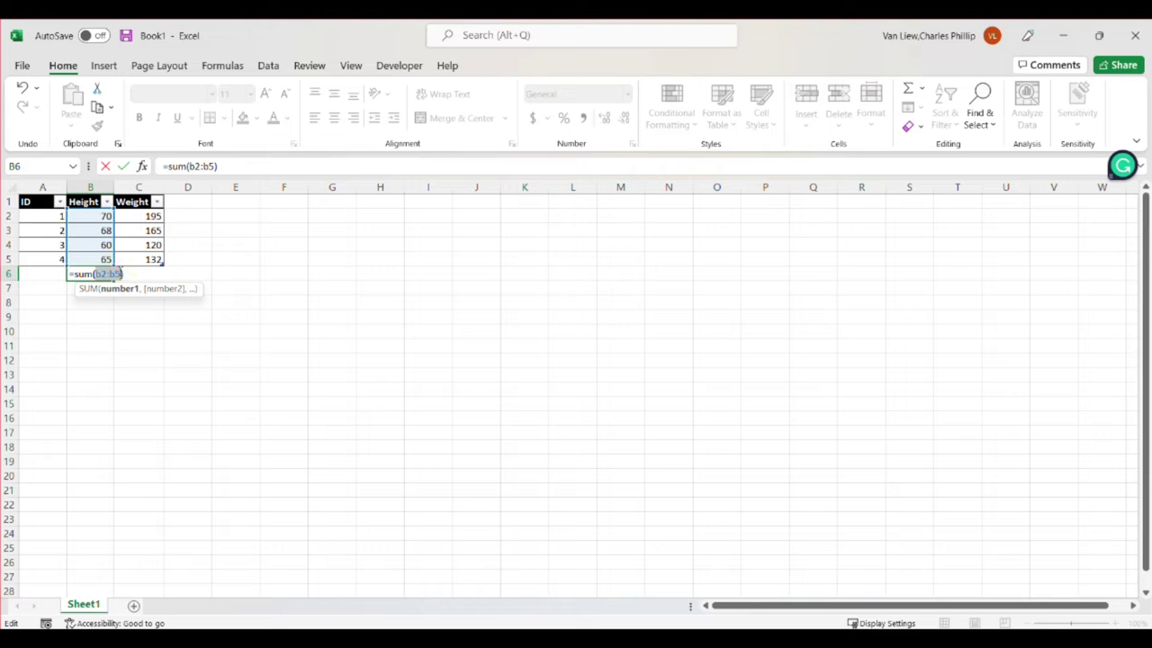
key(BackSpace)
drag(106, 221, 105, 259)
key(Return)
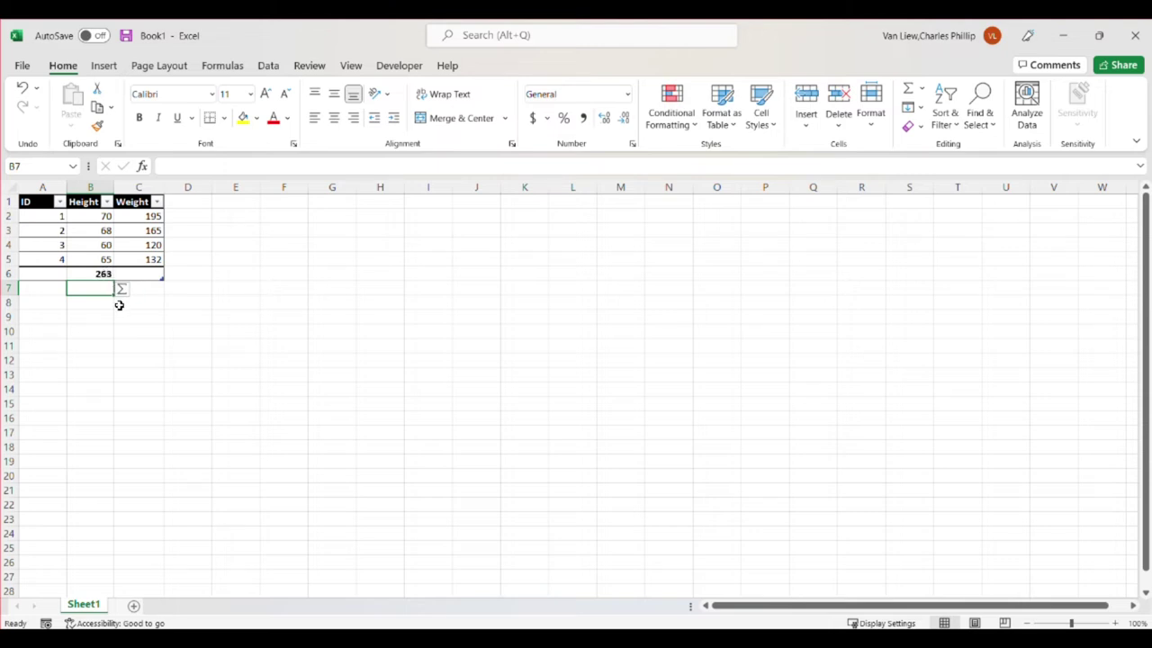
- Fill the total formula right into C6 to sum Weight to 612
click(108, 278)
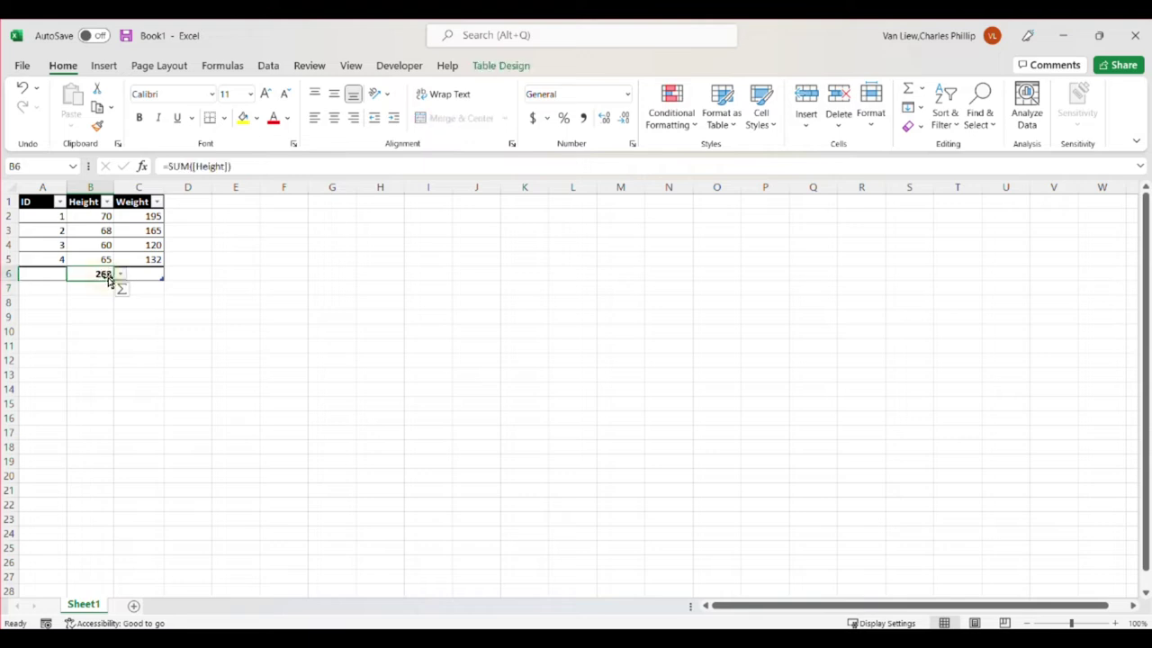
drag(113, 279, 146, 277)
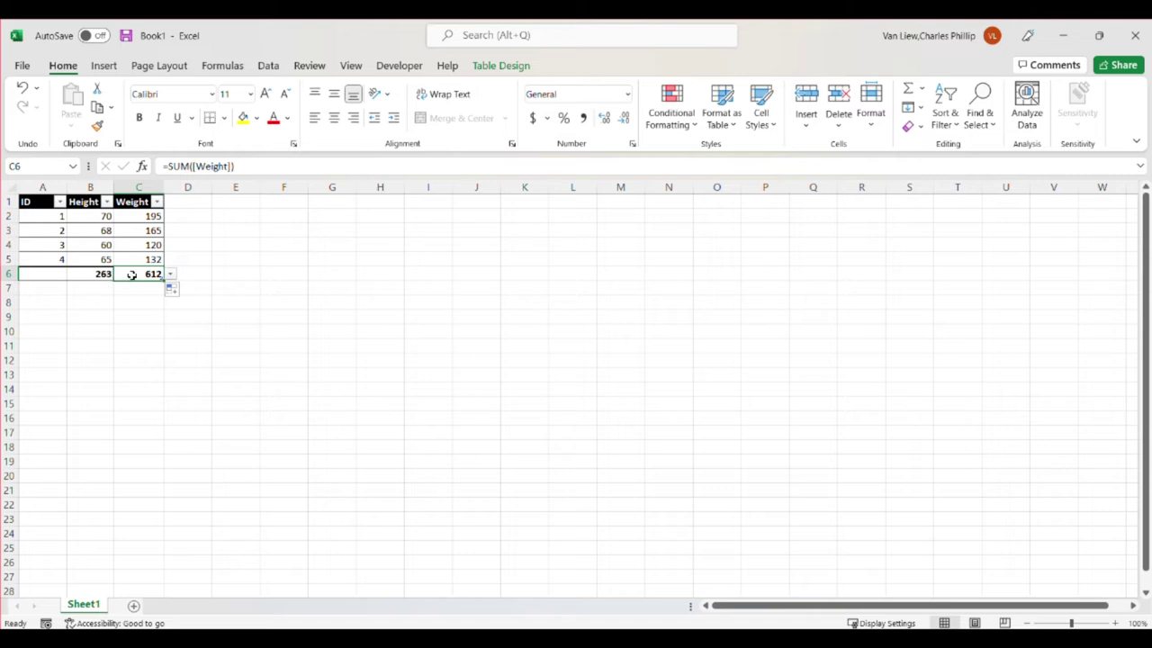
click(180, 218)
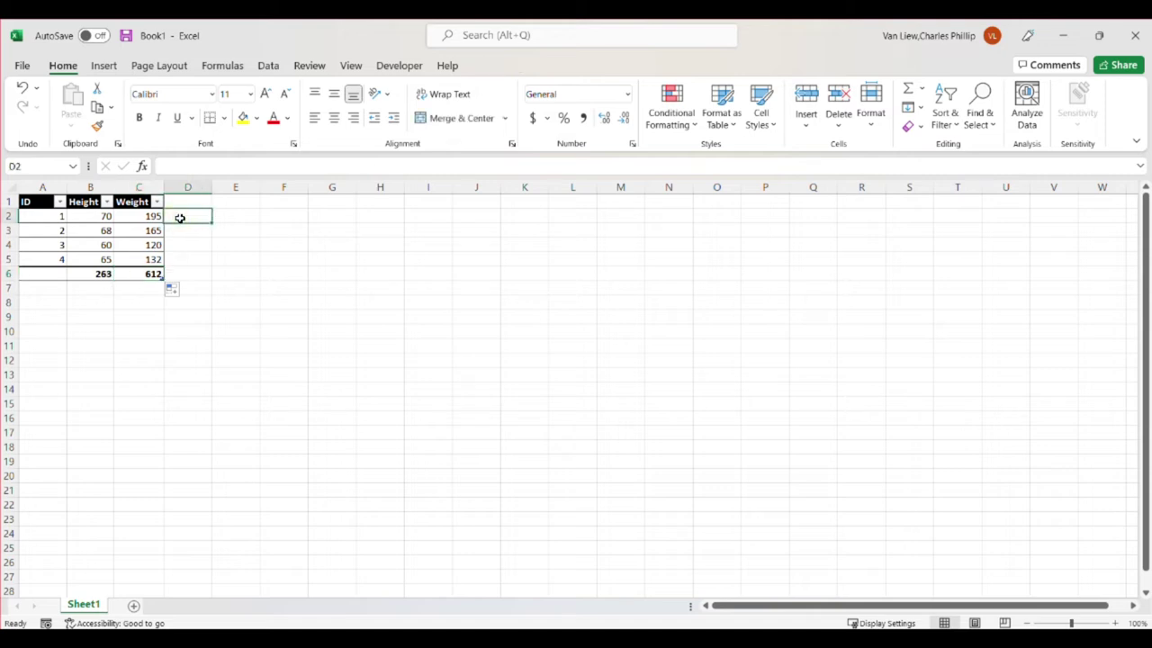
text(=)
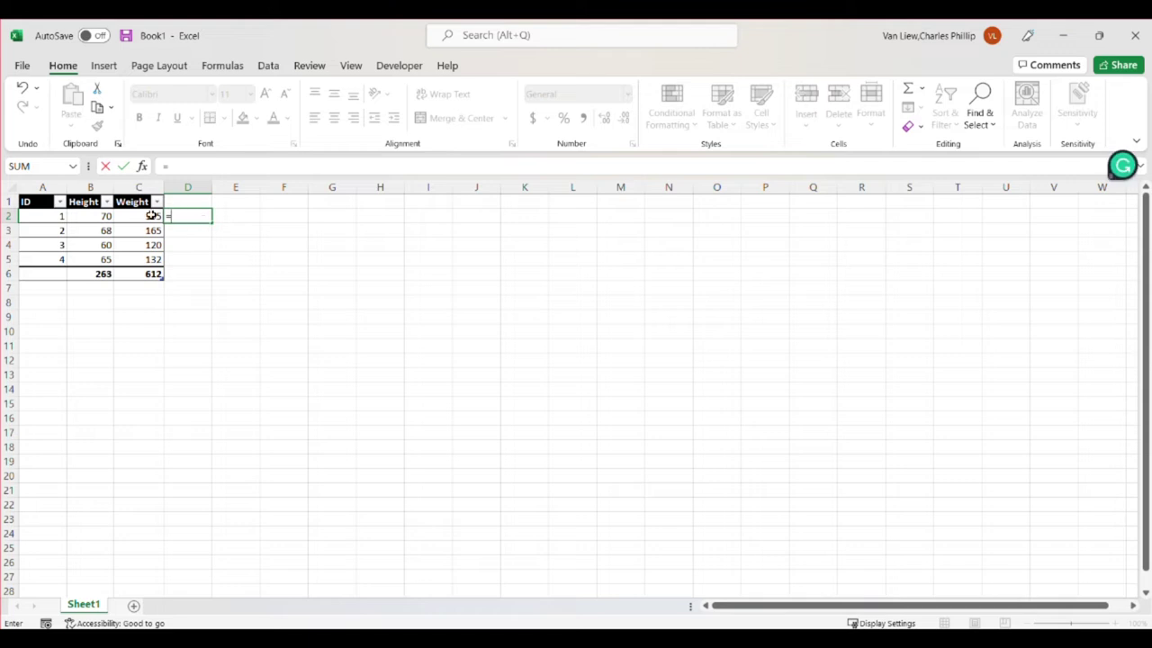
click(151, 216)
text(^2)
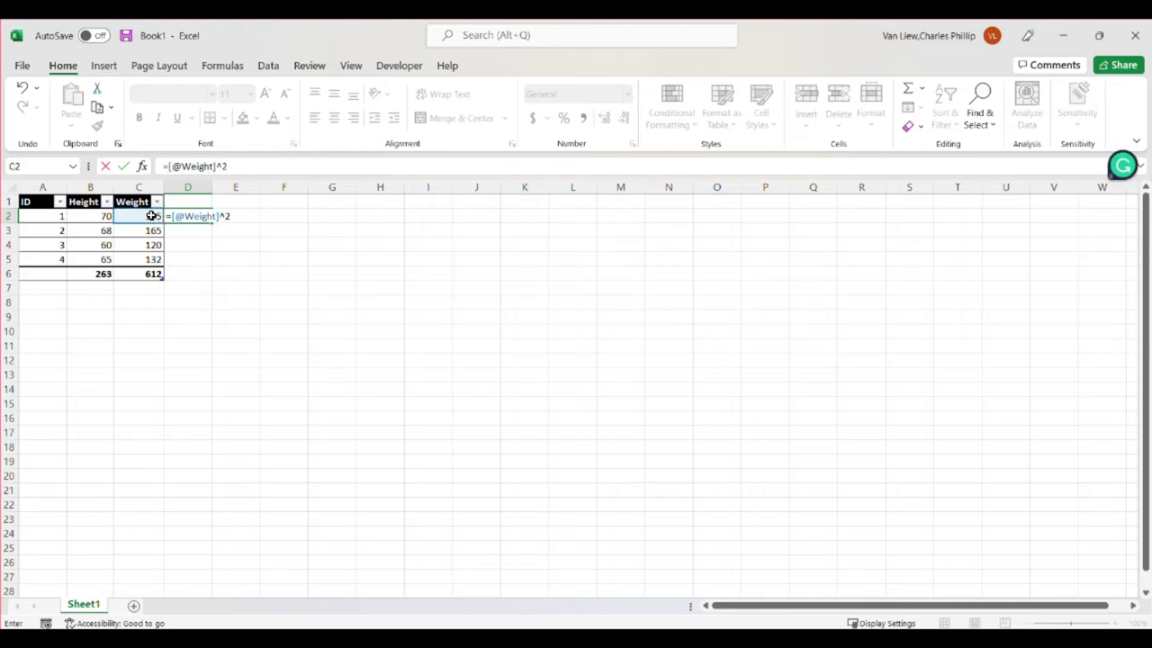
key(Tab)
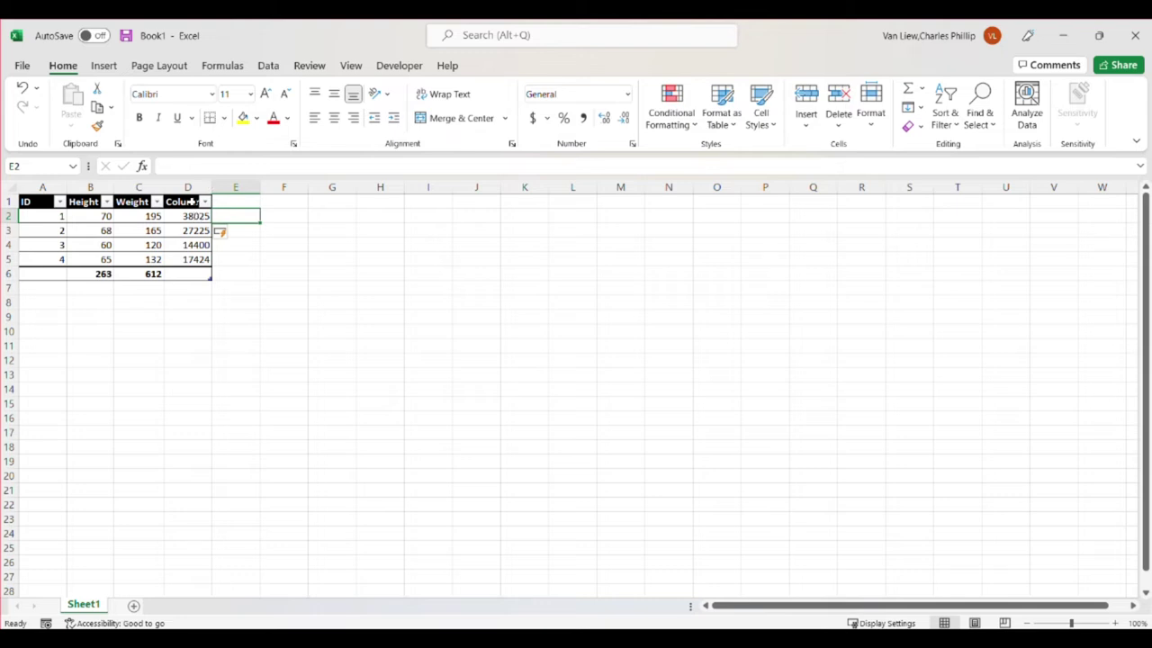
click(179, 205)
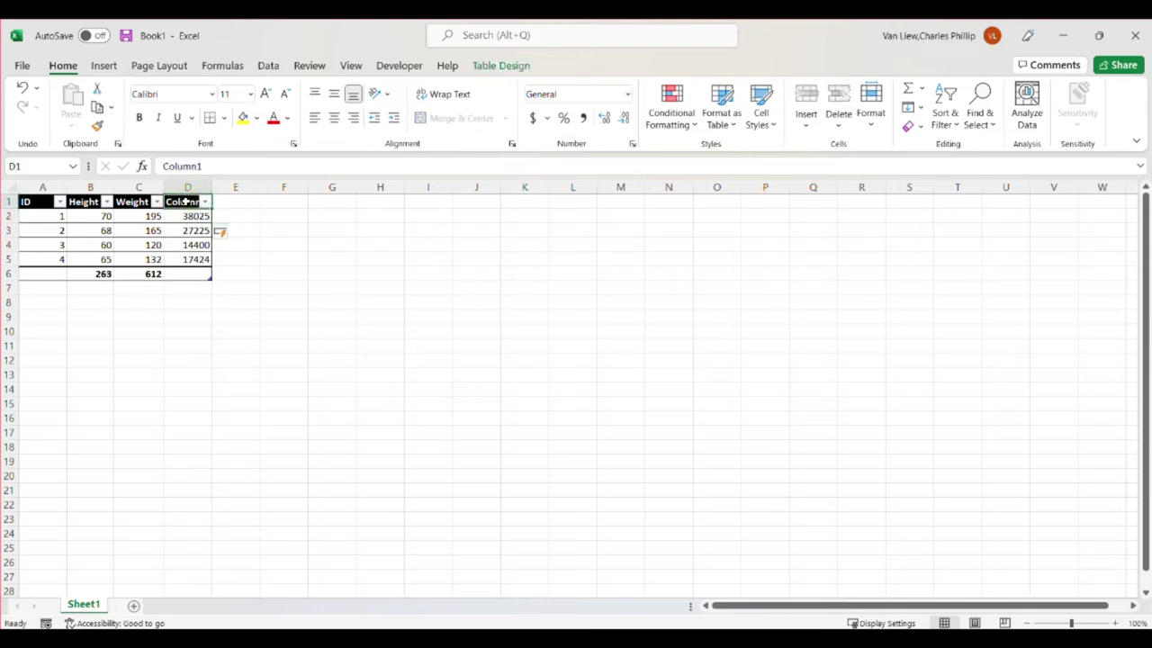
text(Y2)
key(Tab)
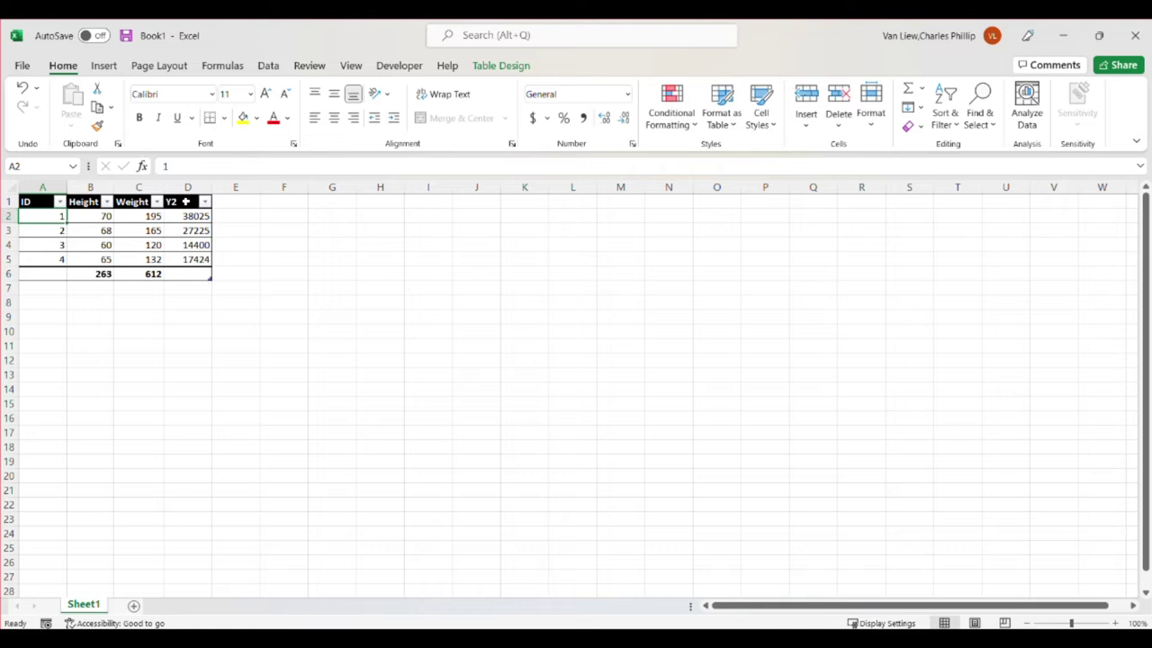
click(192, 217)
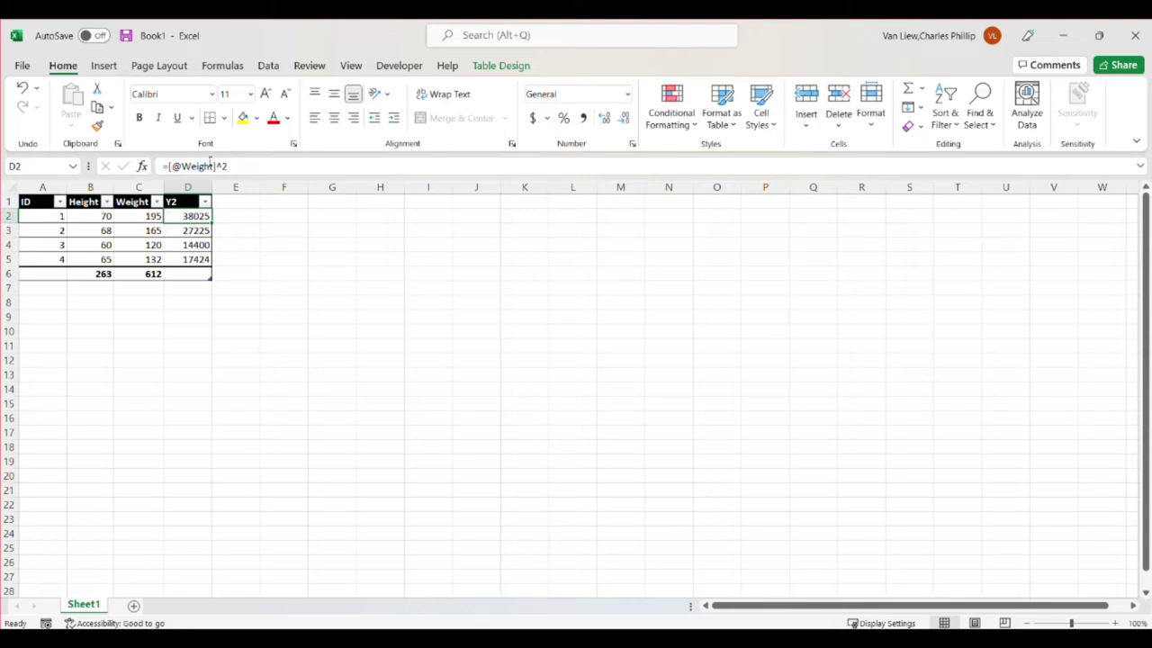
- Rename the new column header to Weight^2 and autofit column D
click(180, 201)
click(168, 166)
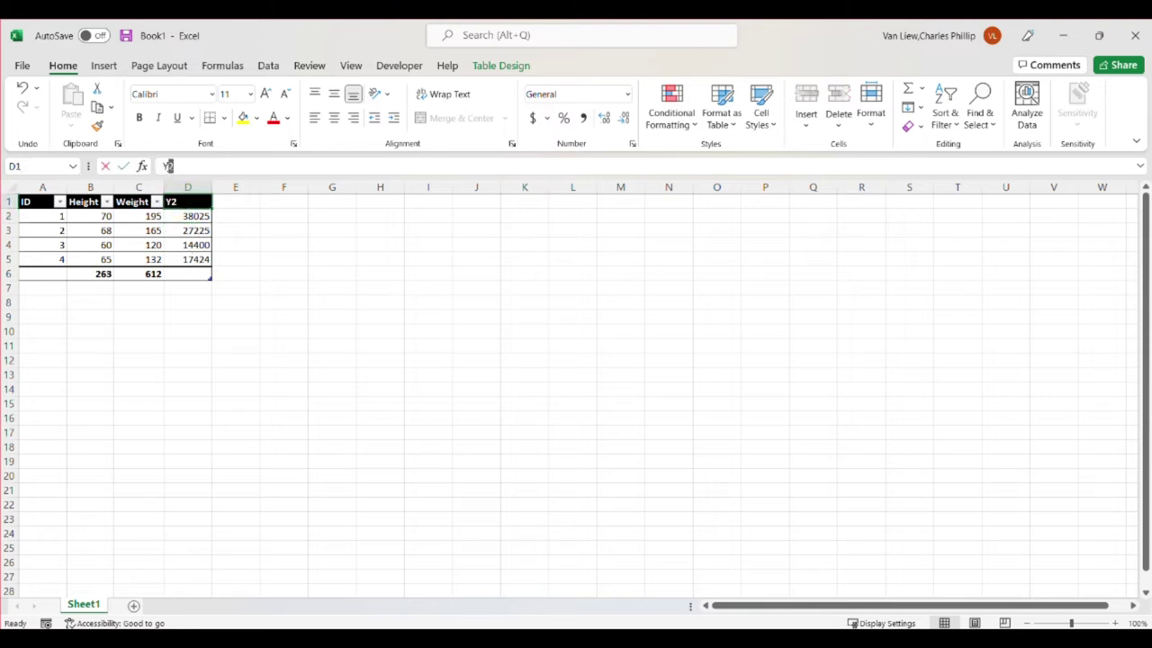
double_click(169, 166)
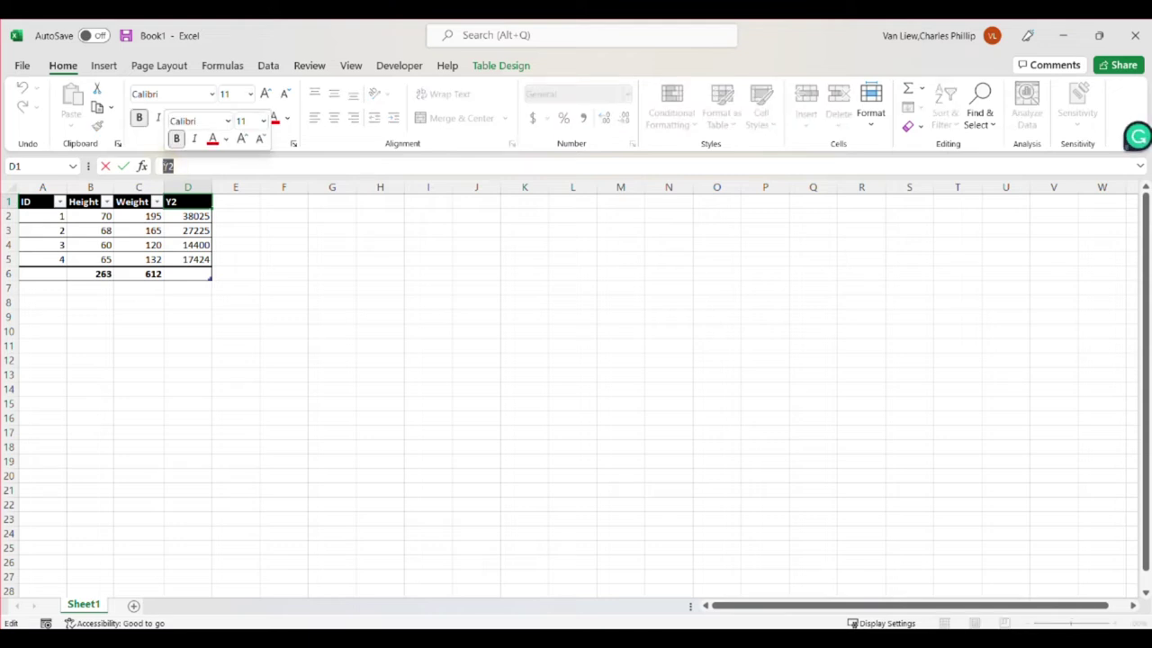
text(Weight^2)
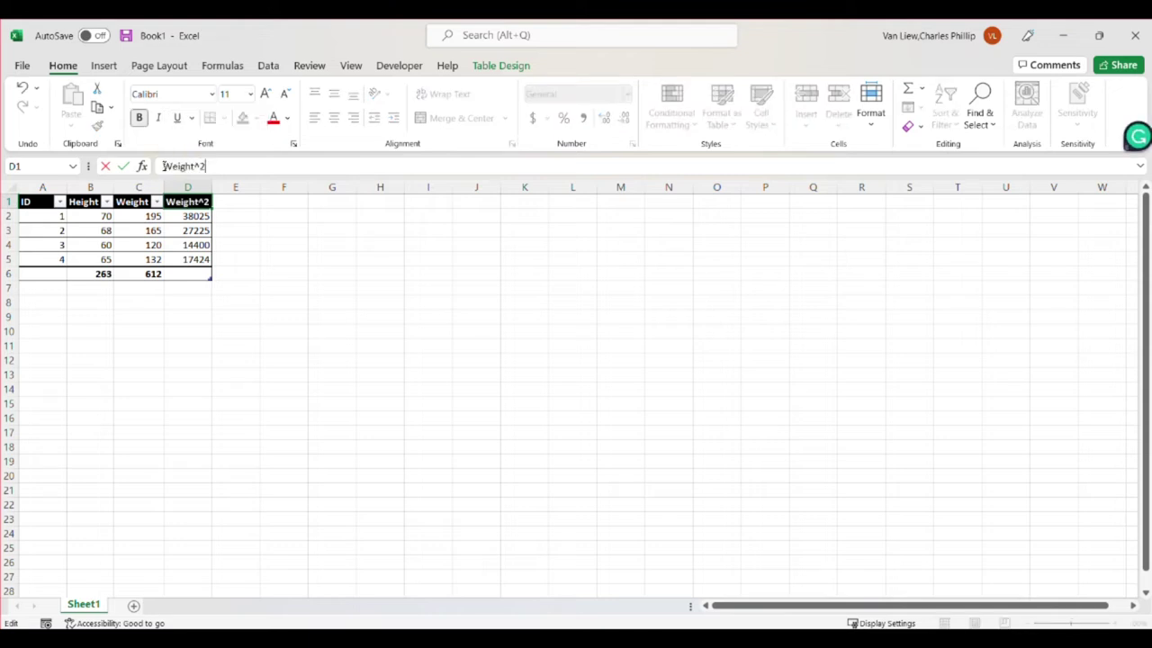
key(Tab)
double_click(215, 183)
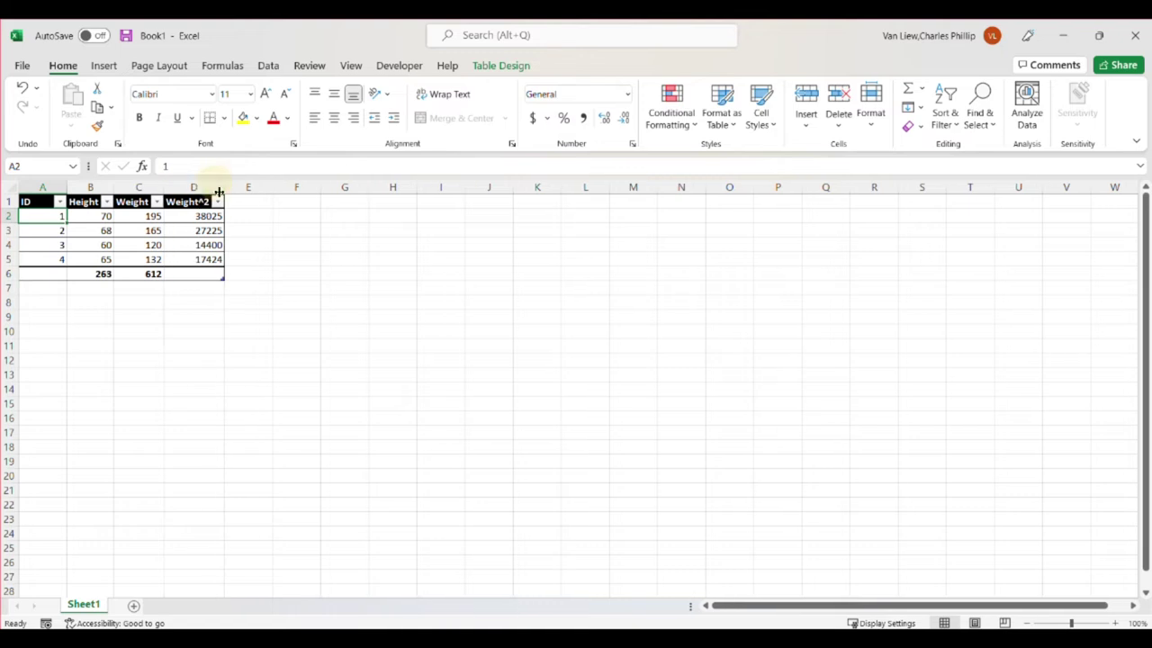
click(187, 274)
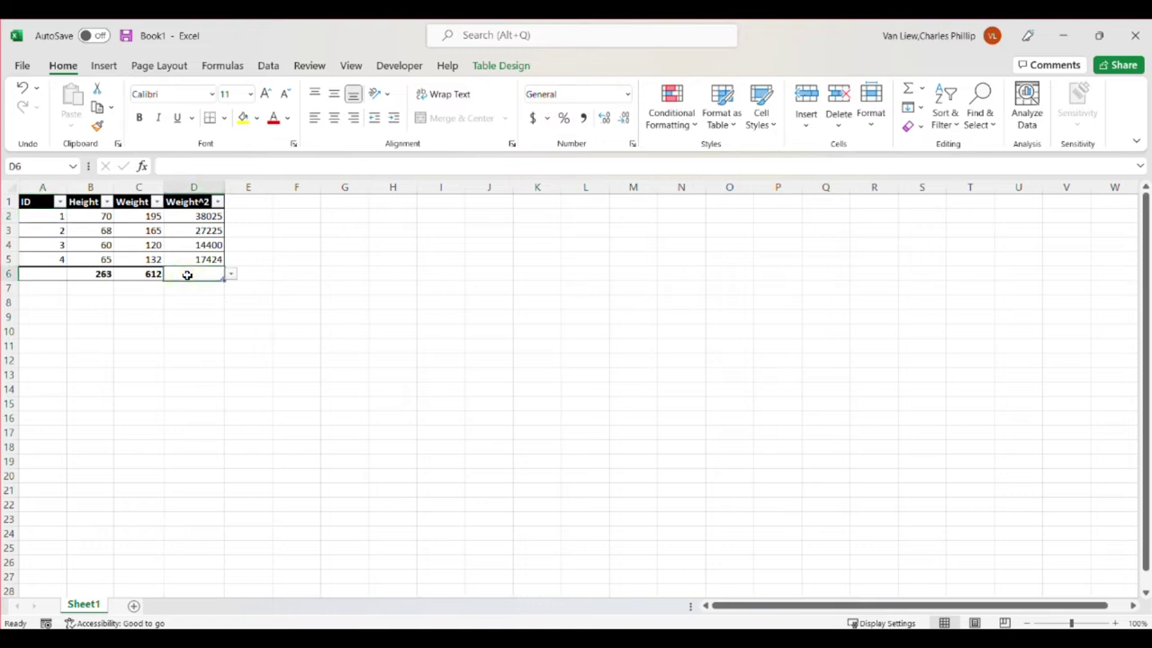
- Total the Weight^2 column in D6 with SUM, giving 97074
text(=sum()
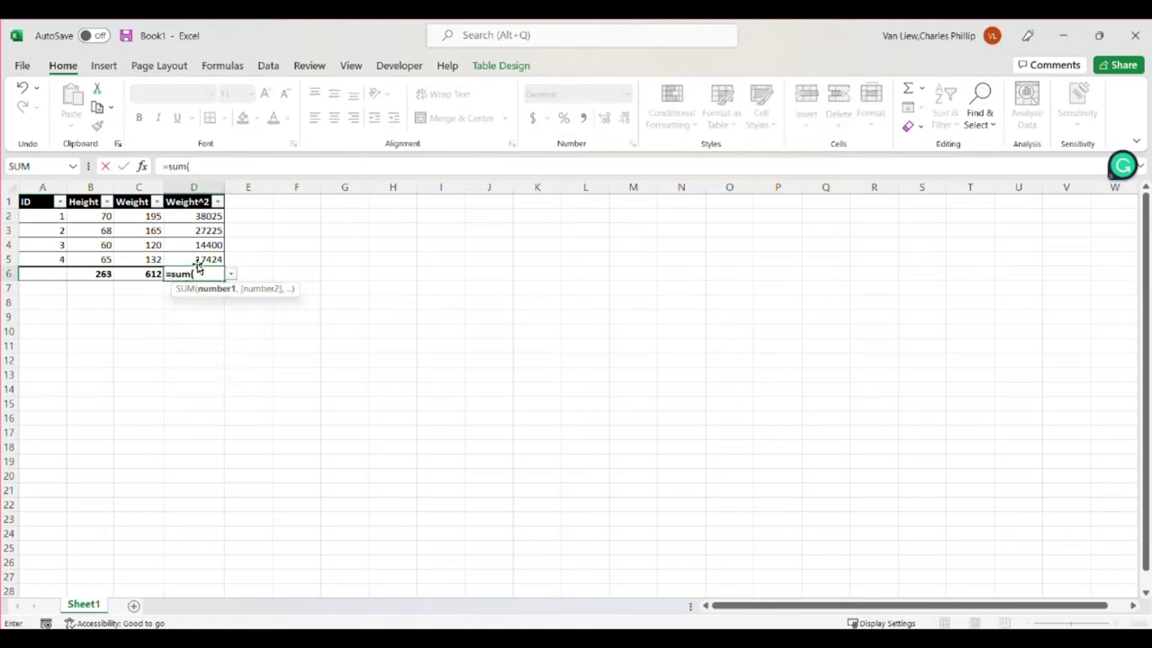
drag(197, 264, 193, 219)
text())
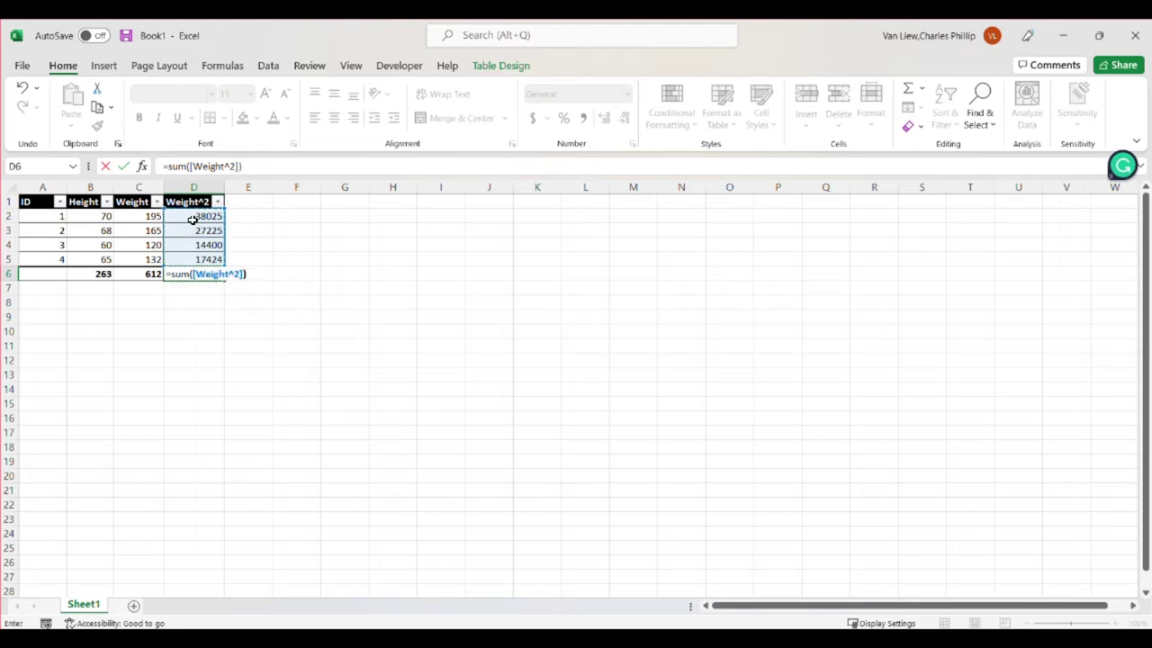
key(Return)
click(153, 273)
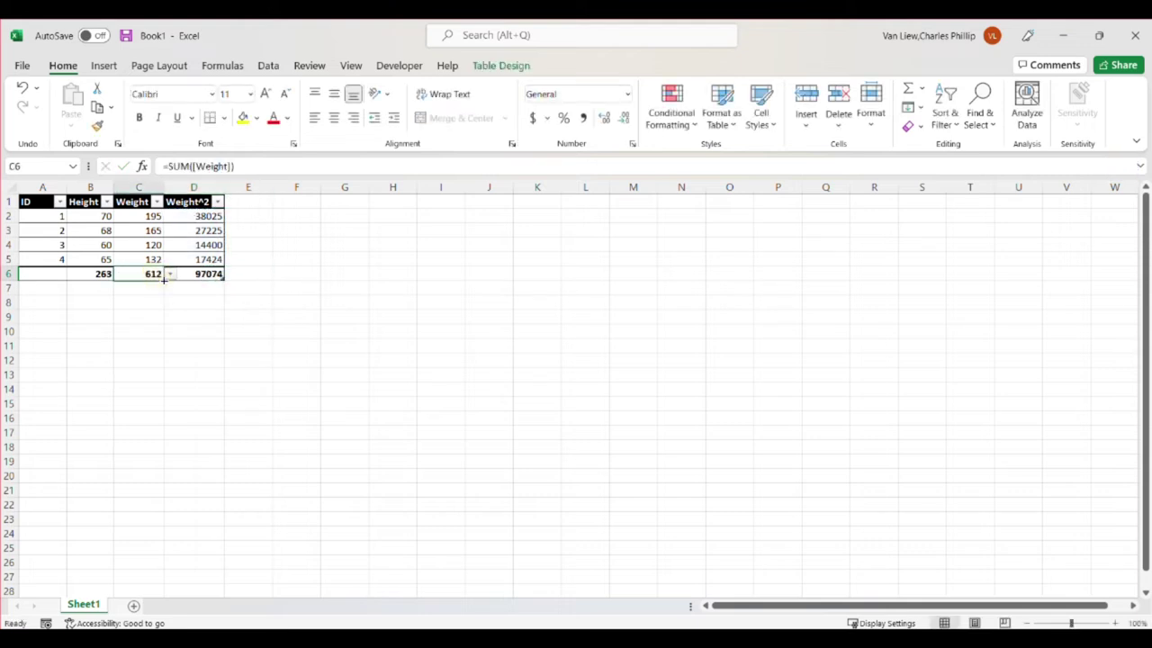
drag(165, 279, 220, 277)
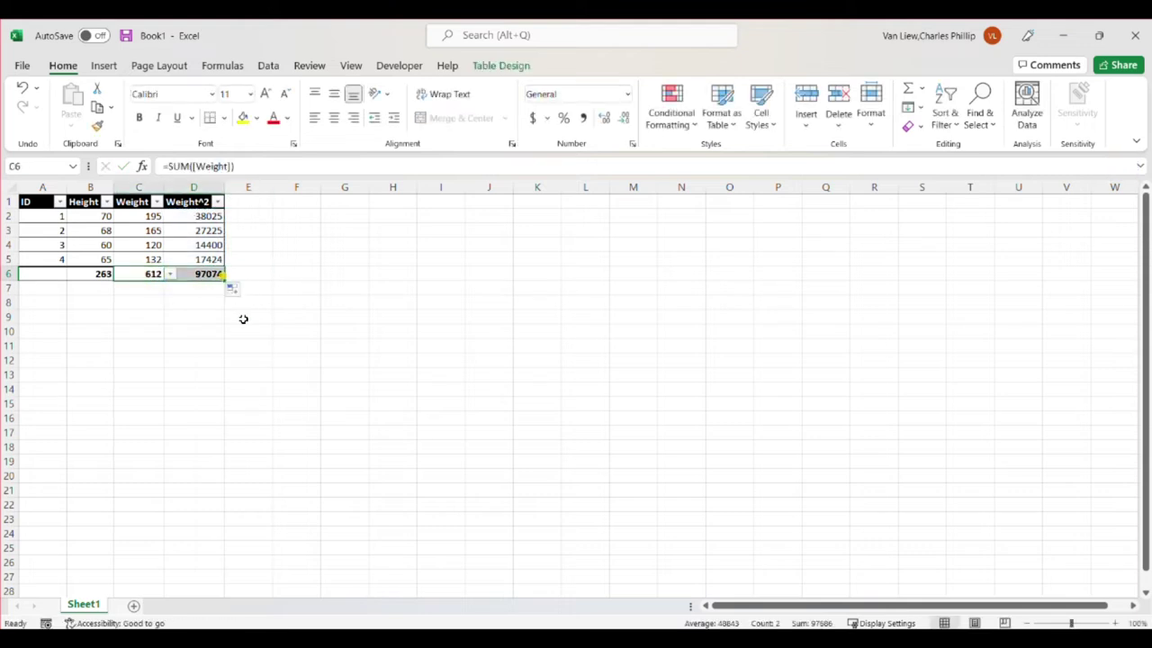
click(237, 414)
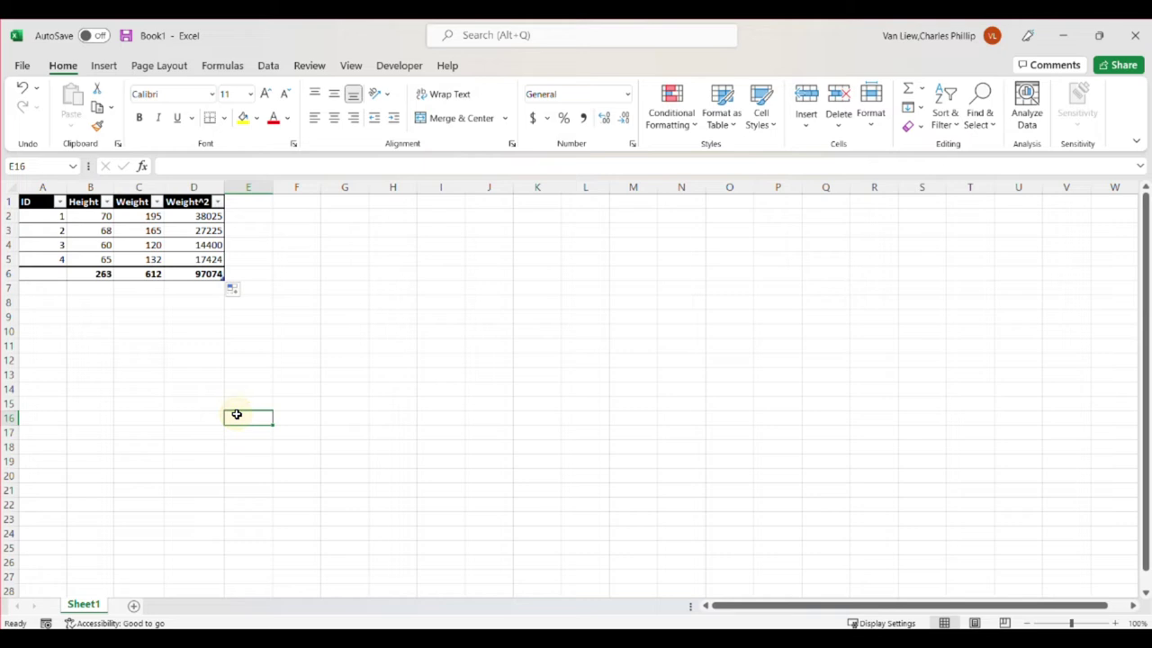
click(101, 290)
- Enter =AVERAGE(Table1[Height]) in B7, showing 65.75
text(=)
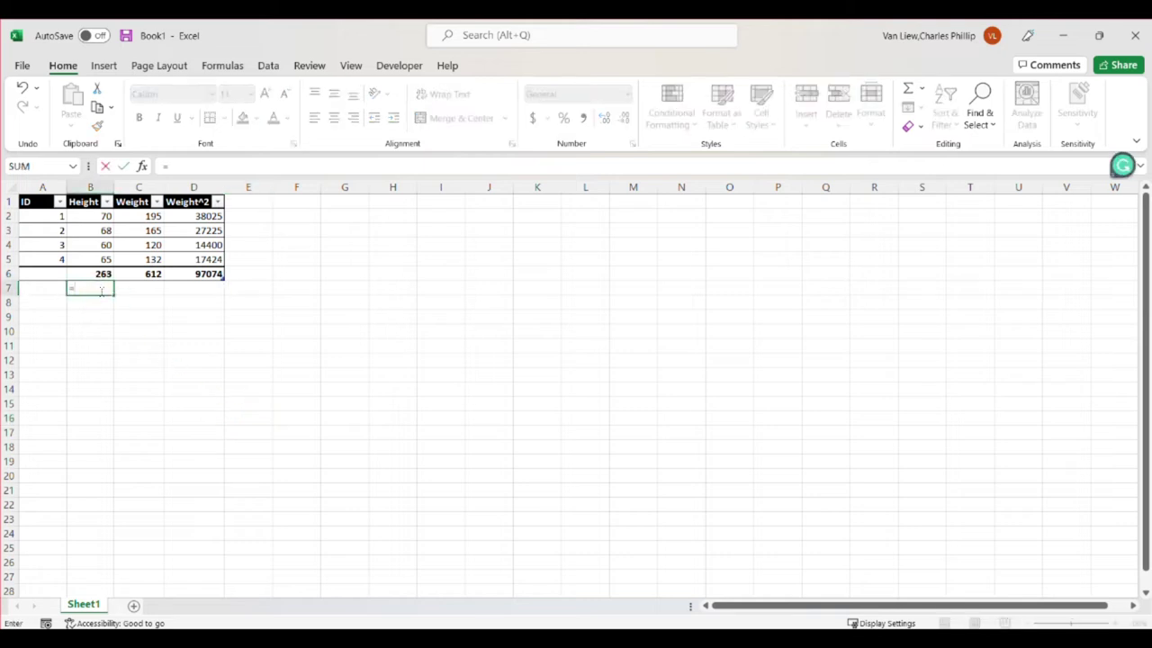
text(average()
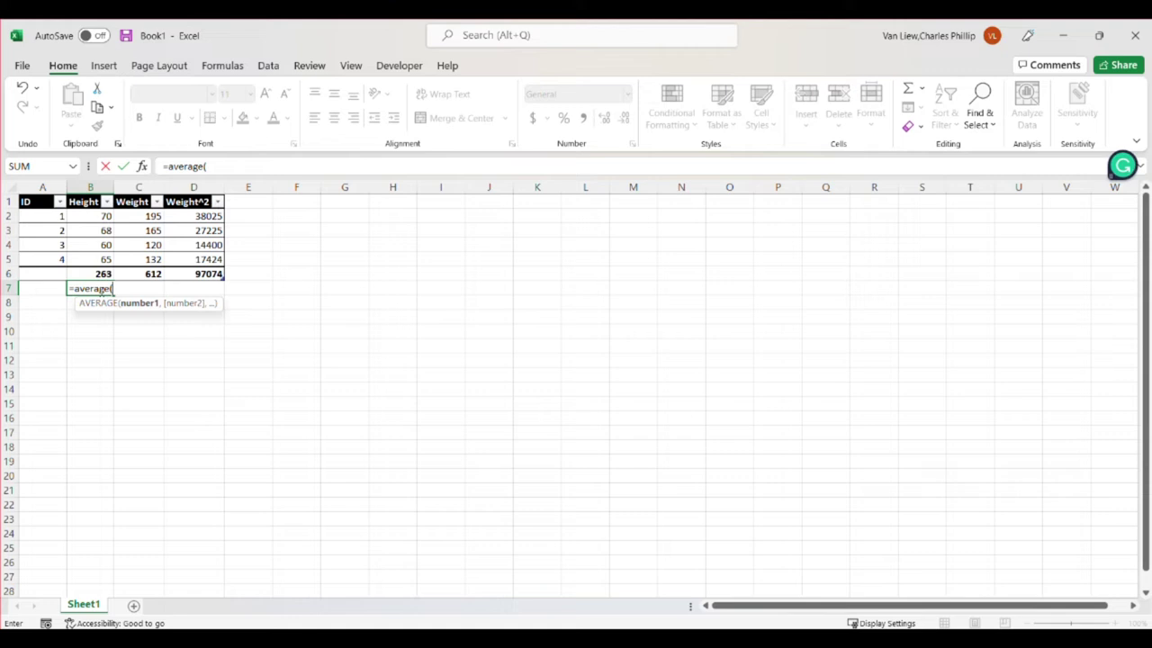
key(F2)
text(Table)
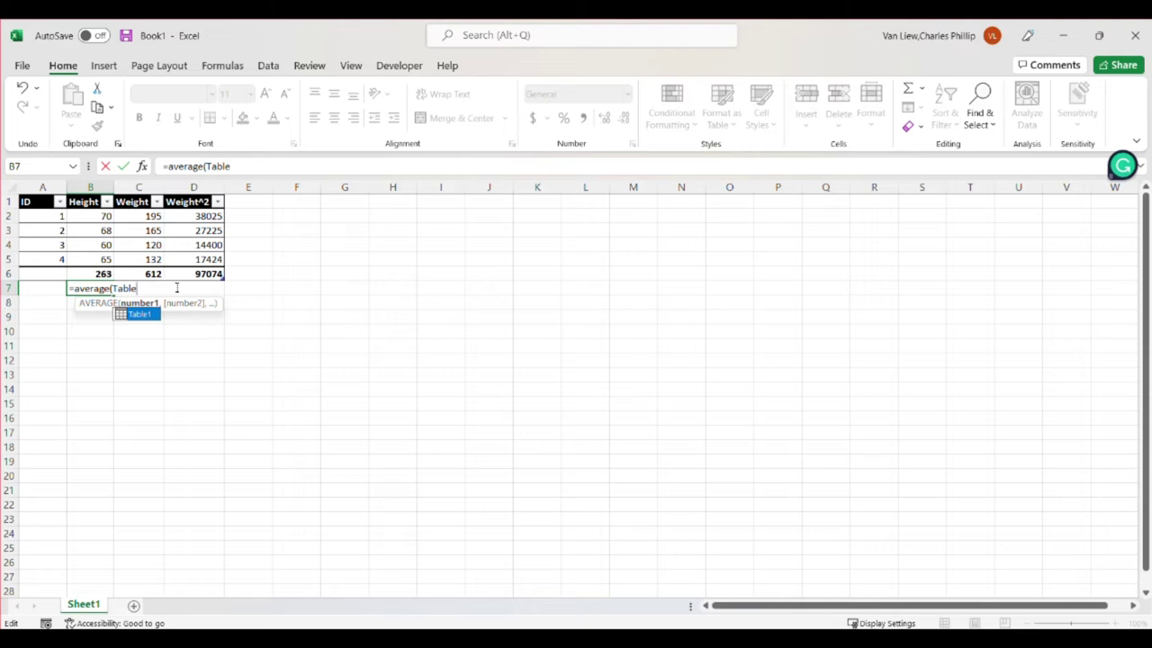
text(1)
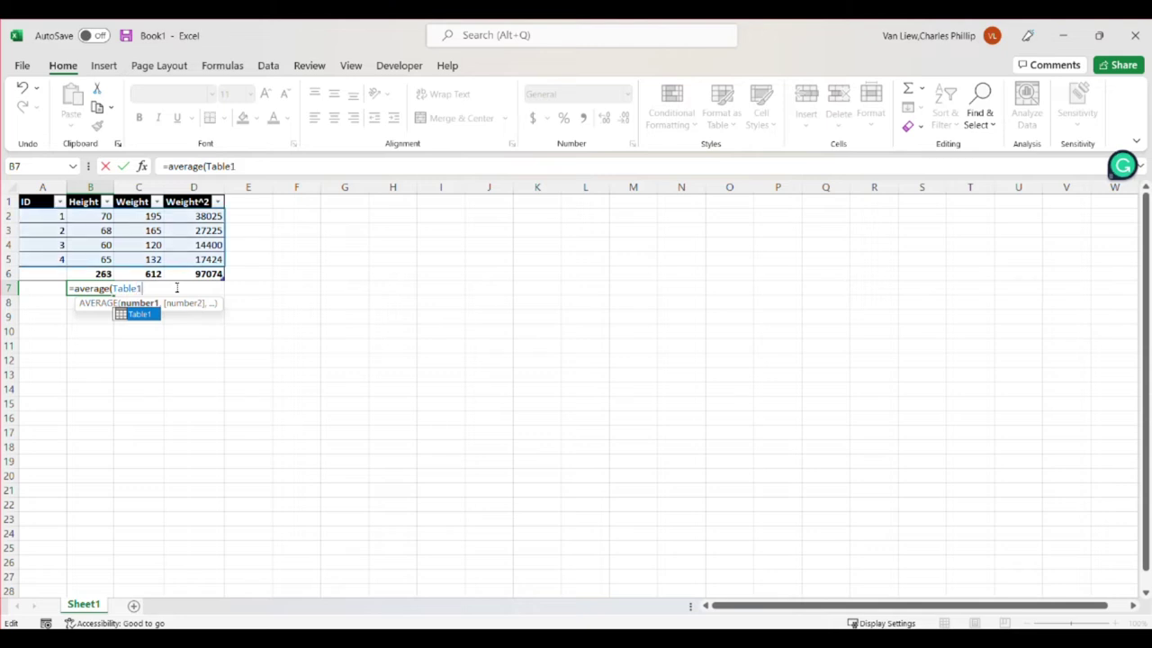
text([He)
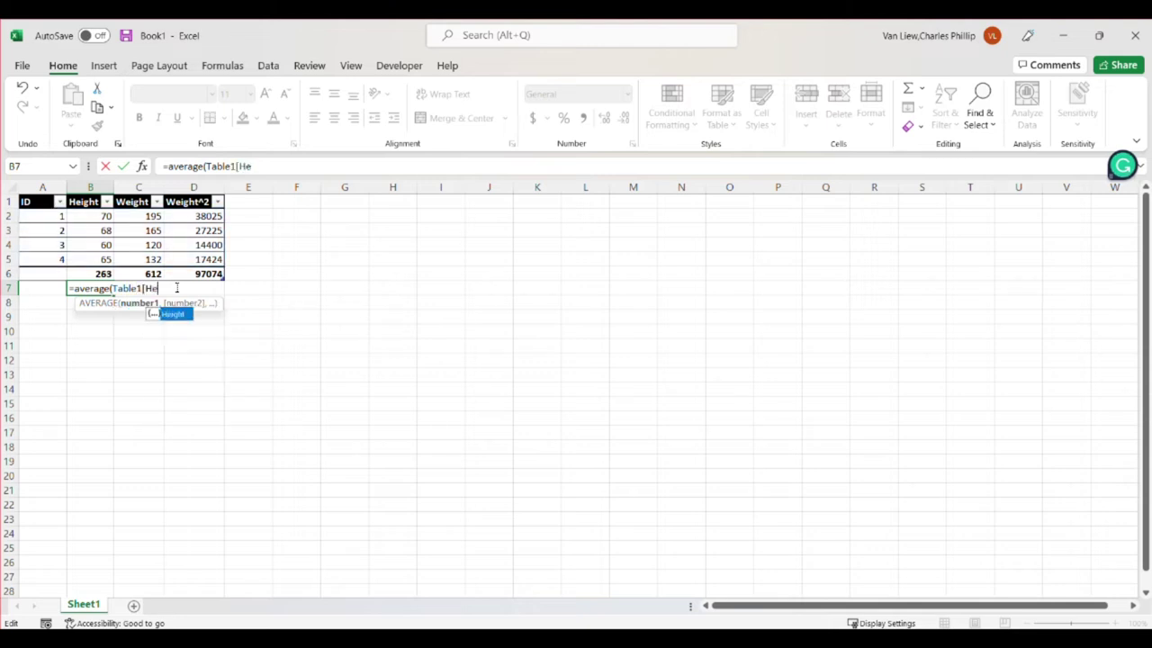
text(ight])
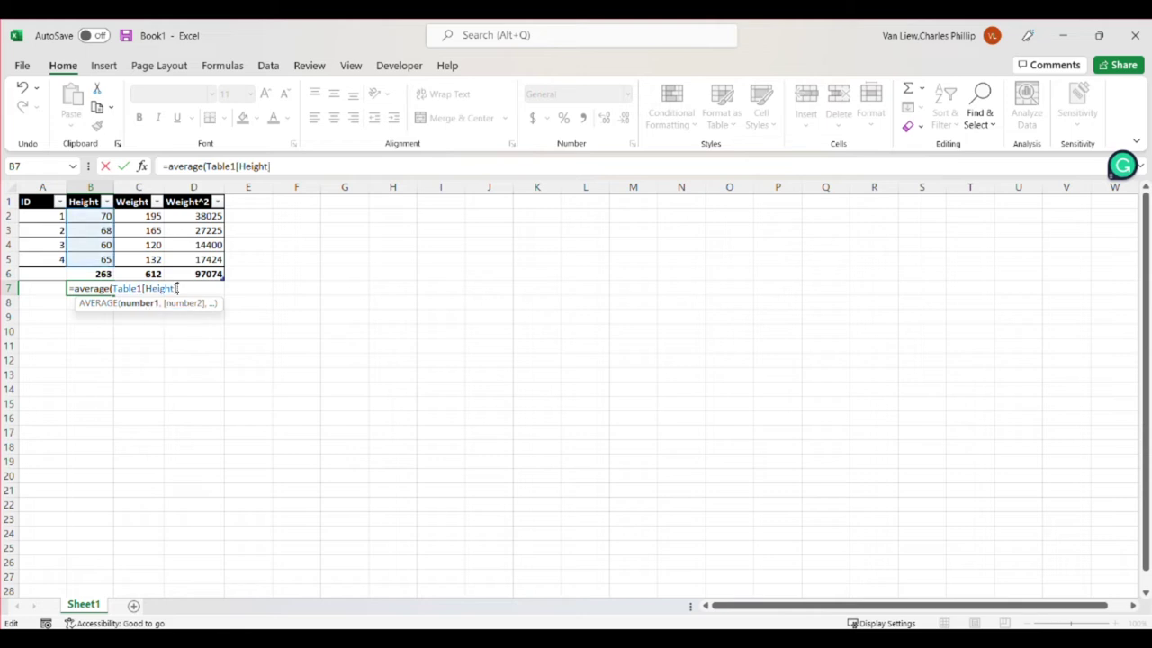
text())
key(Return)
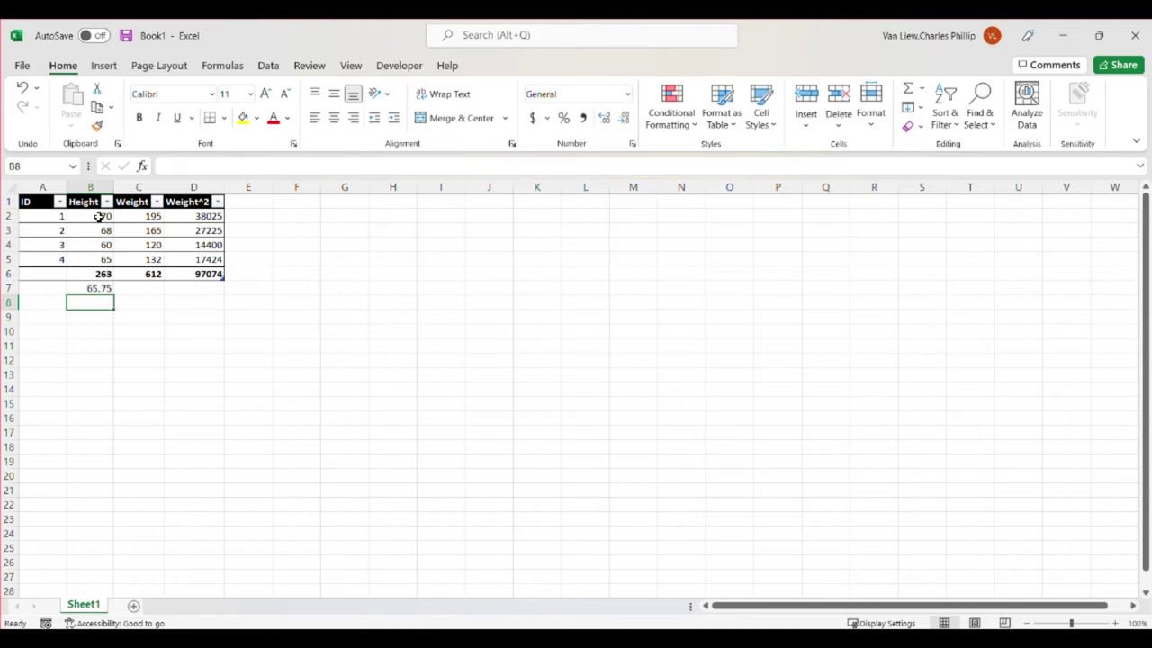
click(438, 209)
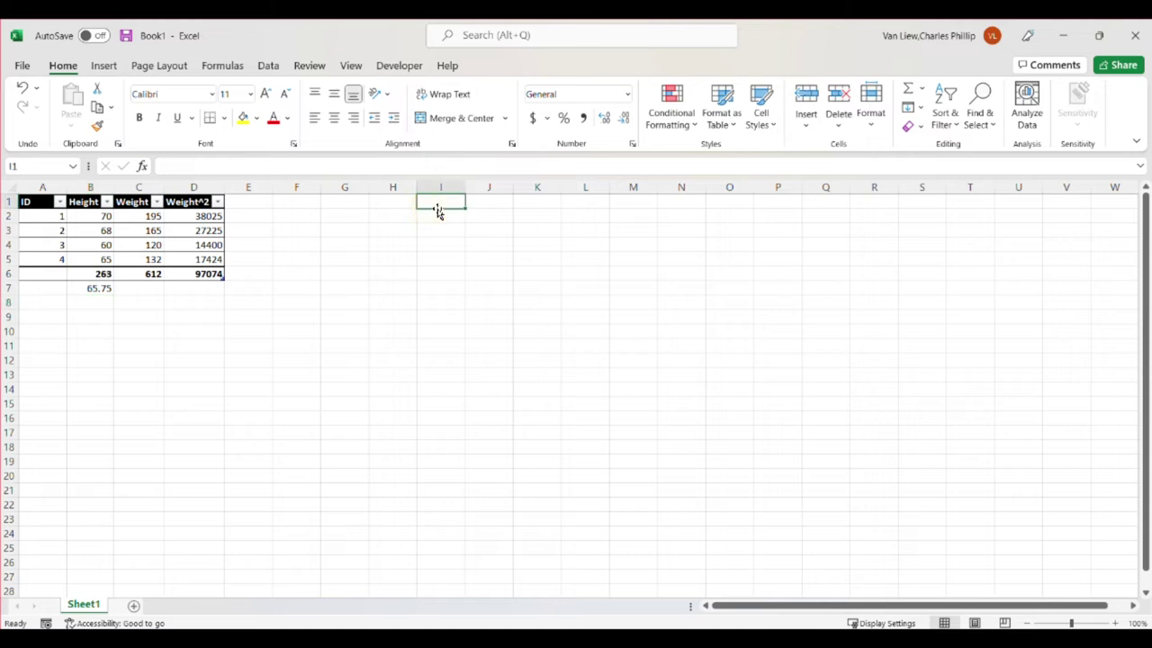
text(1)
key(Return)
text(2)
key(Return)
text(3)
key(Return)
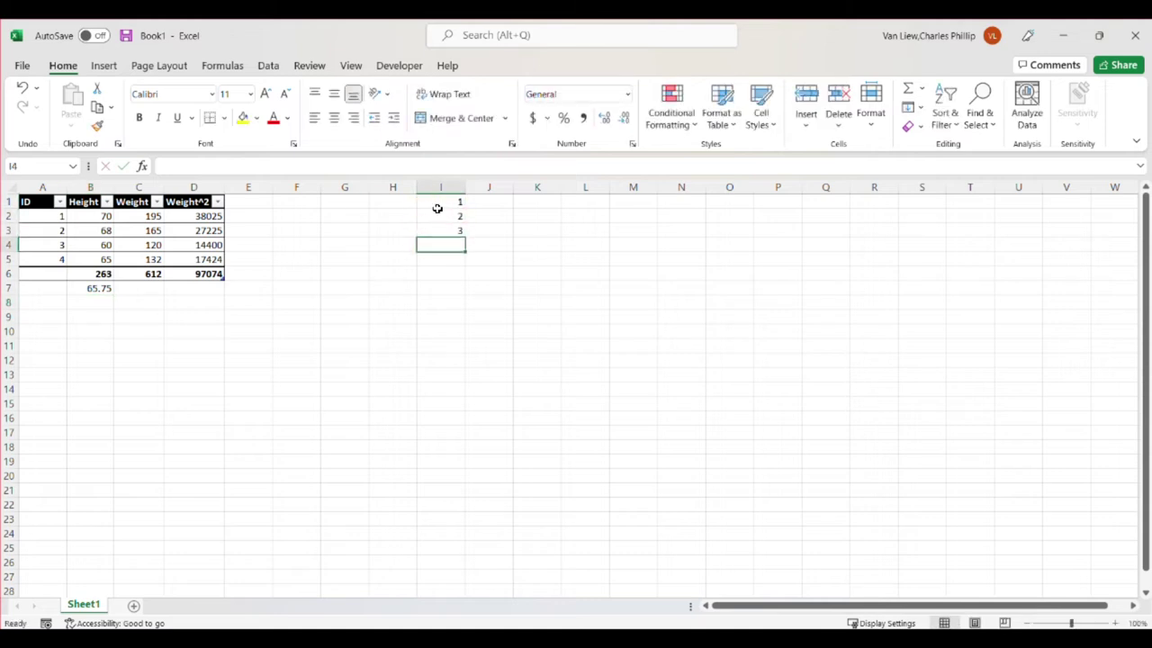
drag(437, 211, 448, 230)
click(61, 167)
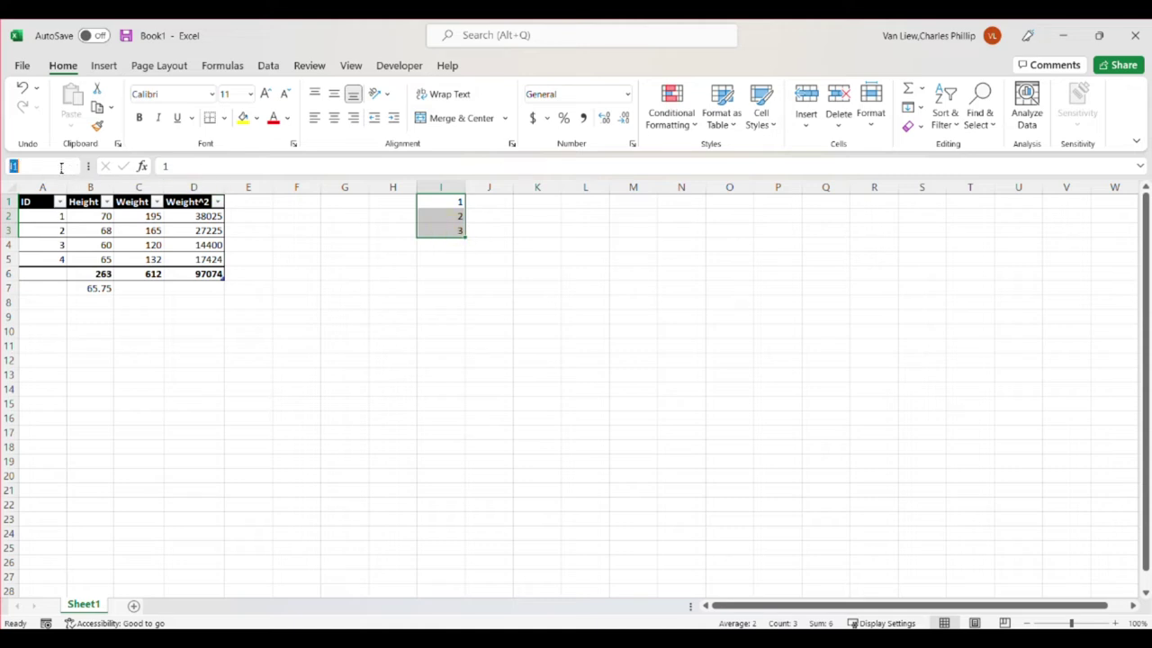
text(Values)
key(Return)
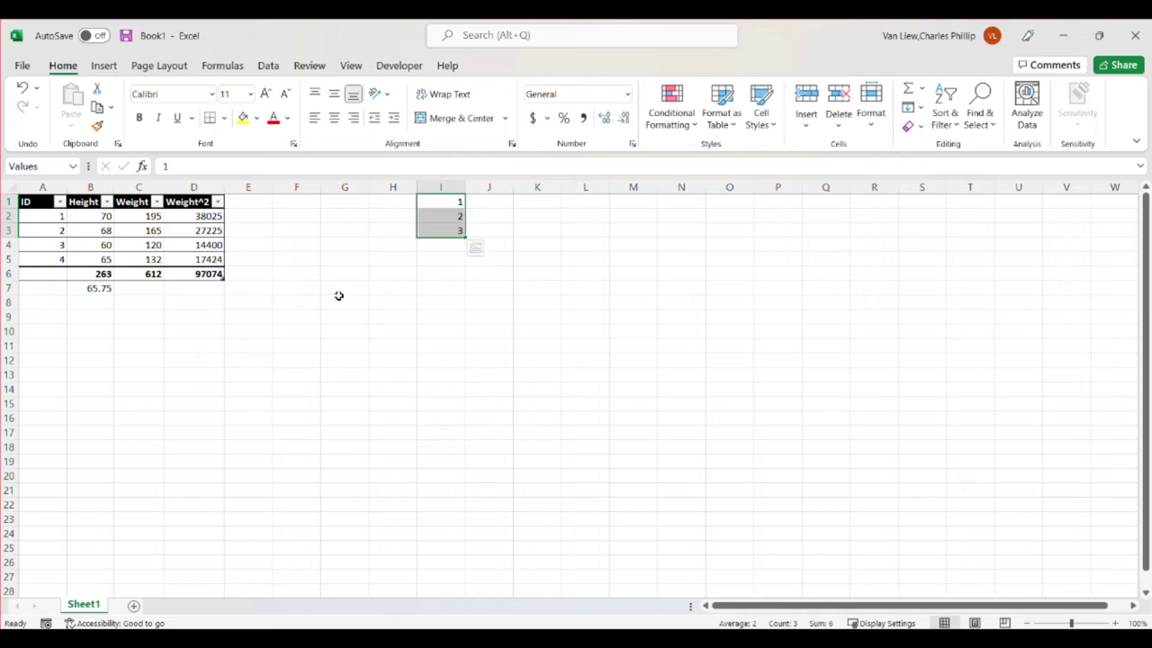
click(448, 274)
text(=sum()
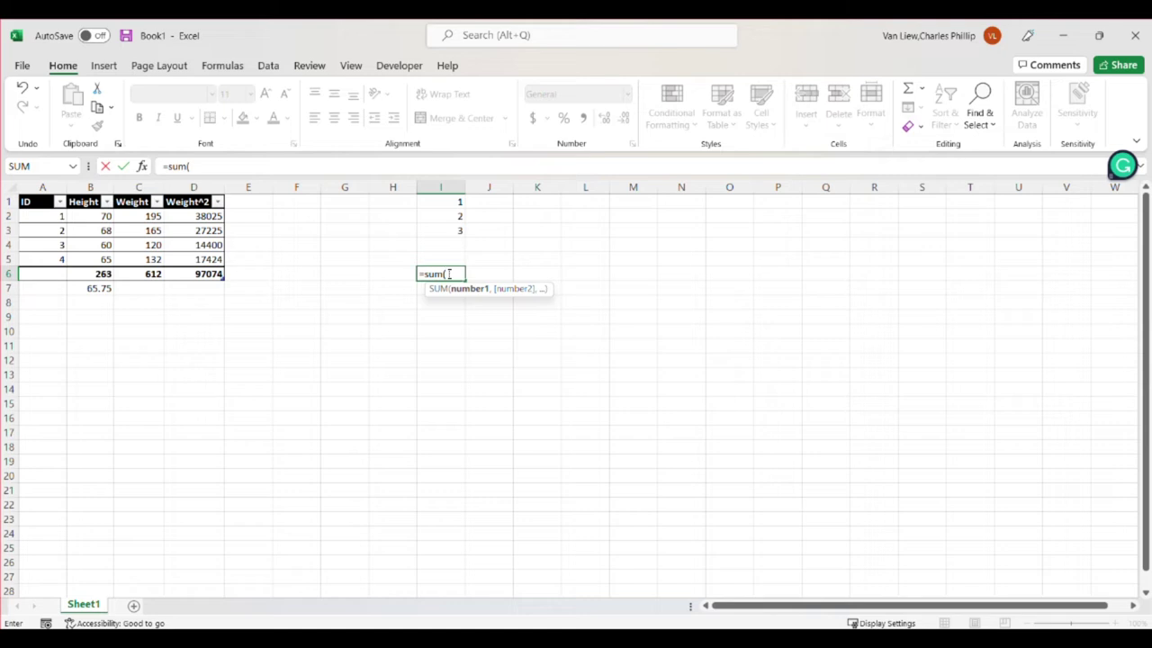
text(Values))
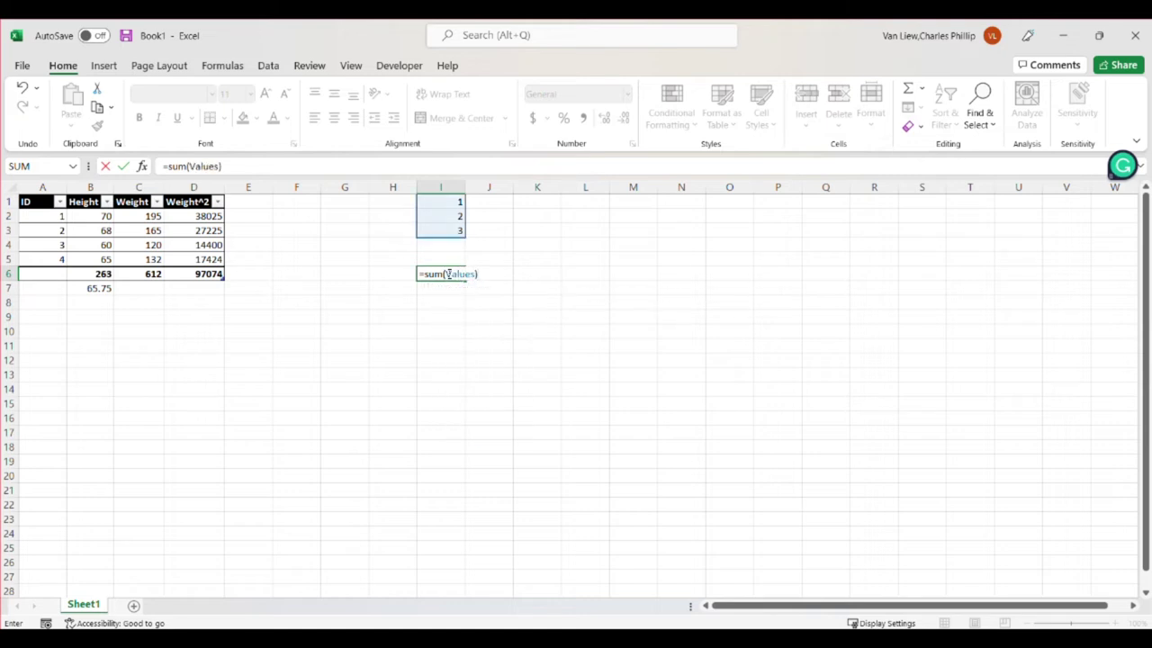
key(Return)
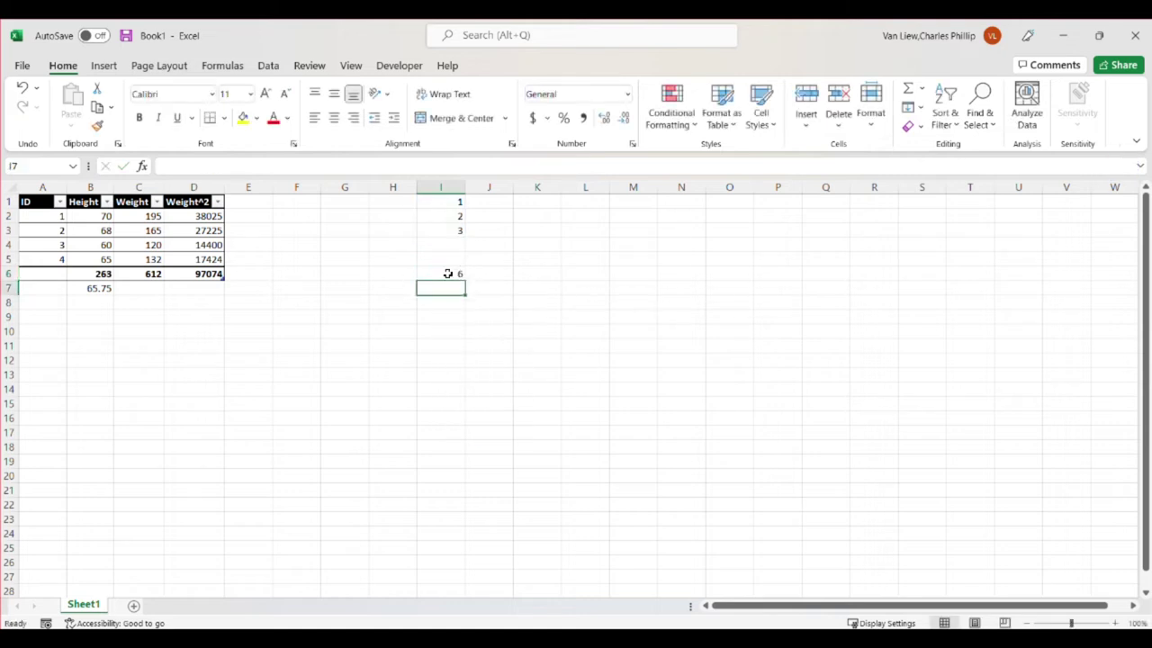
click(447, 274)
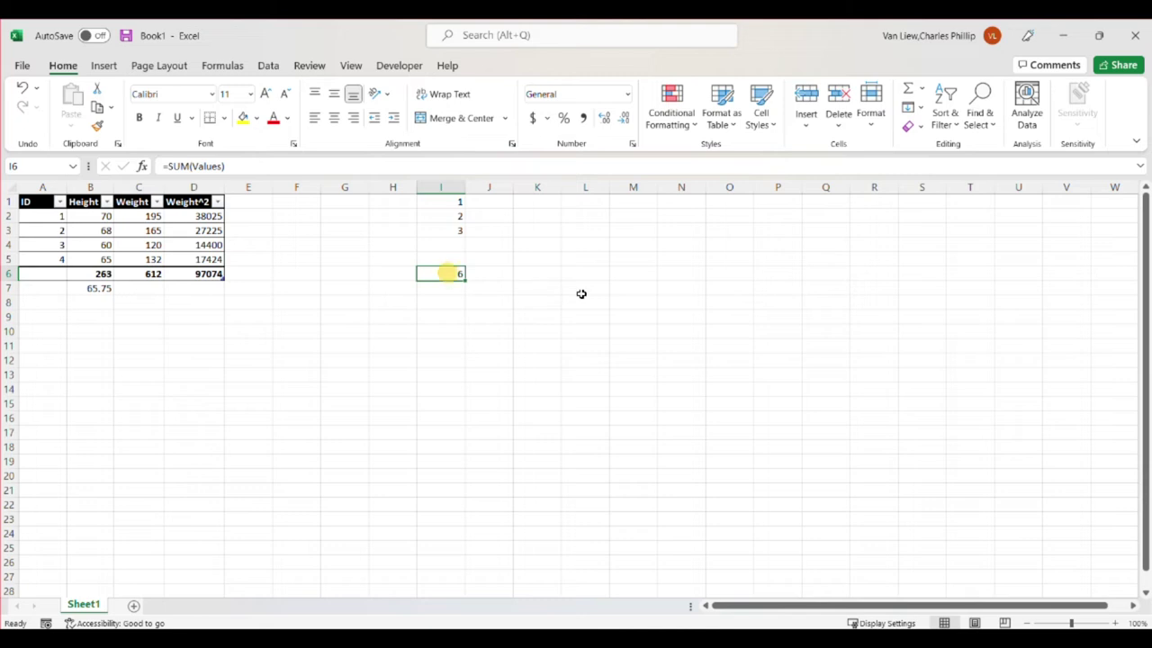
click(437, 188)
key(Delete)
click(379, 350)
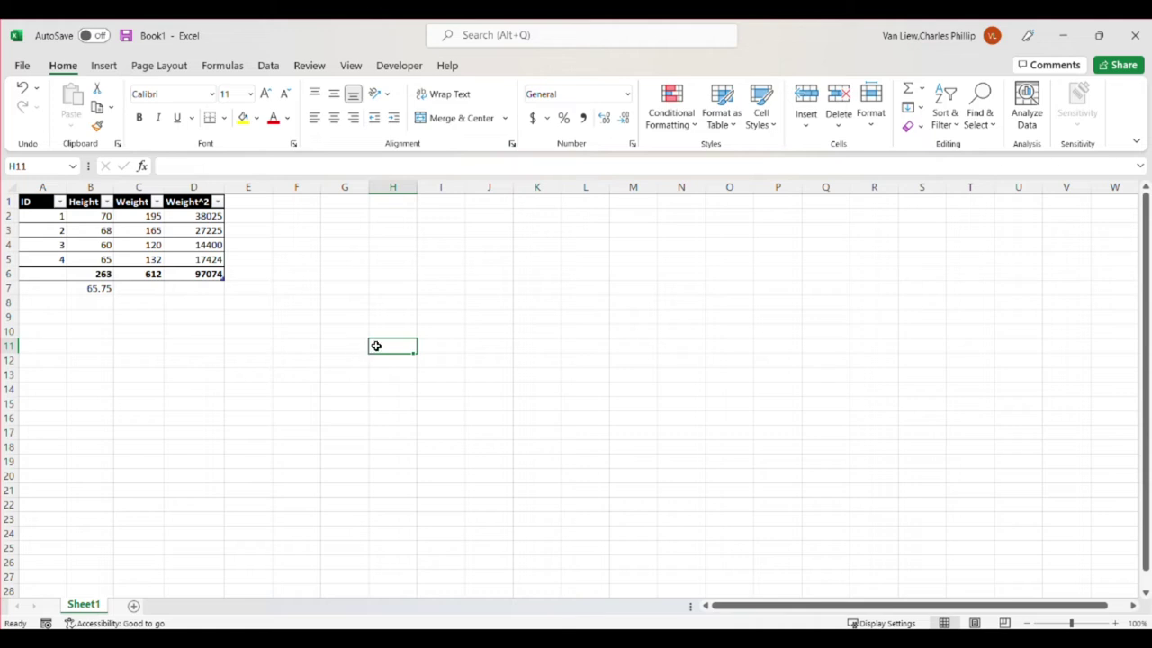
- Enter =COUNTA over the ID column in the A6 total-row cell so it shows 4 IDs
click(44, 276)
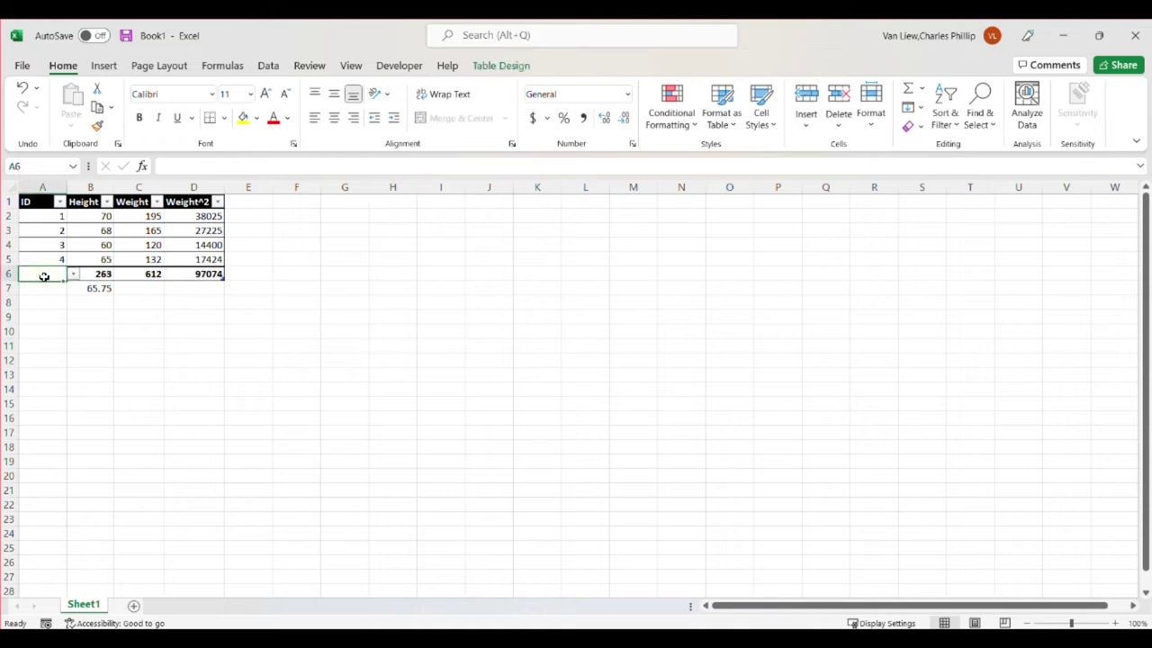
text(=count)
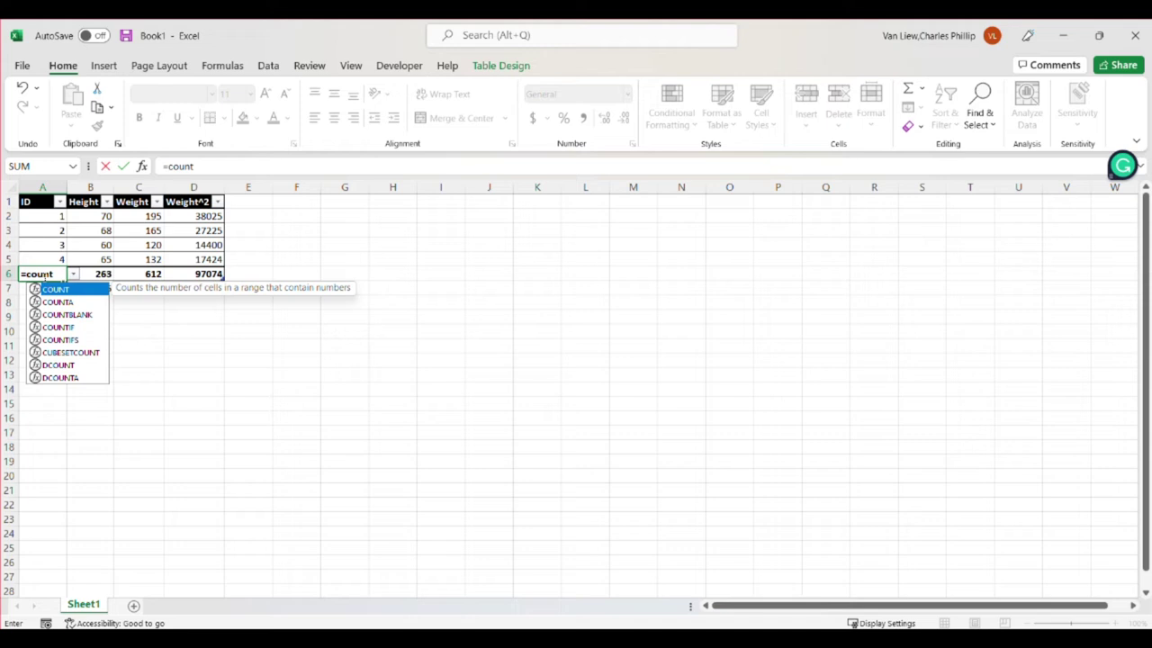
text(a)
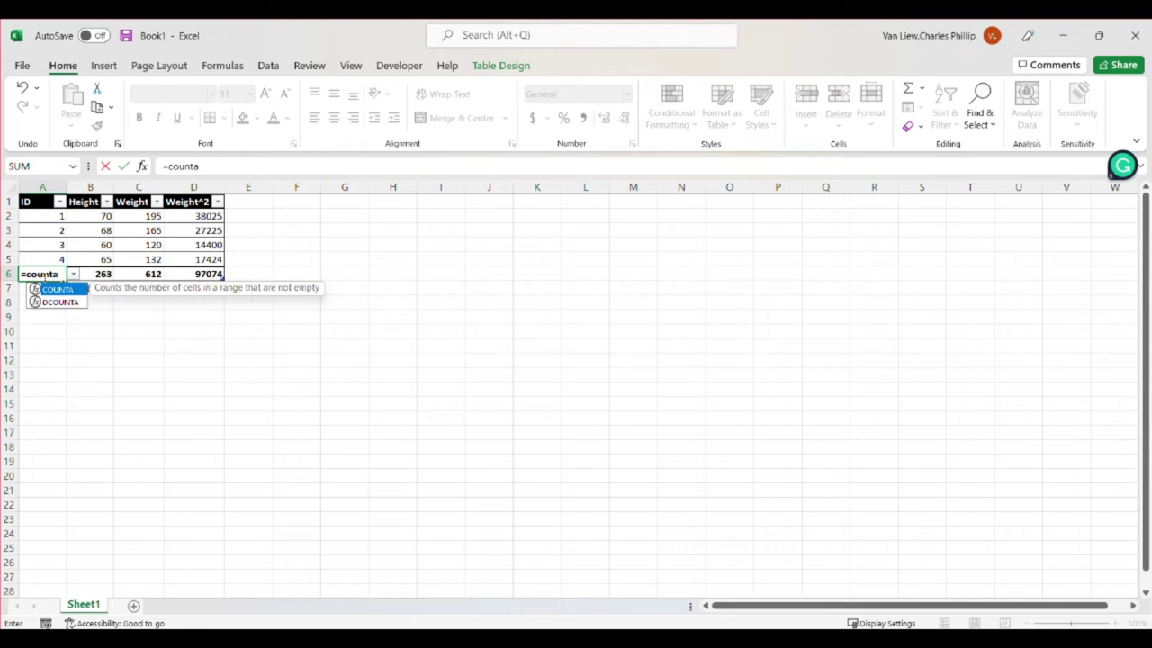
text(()
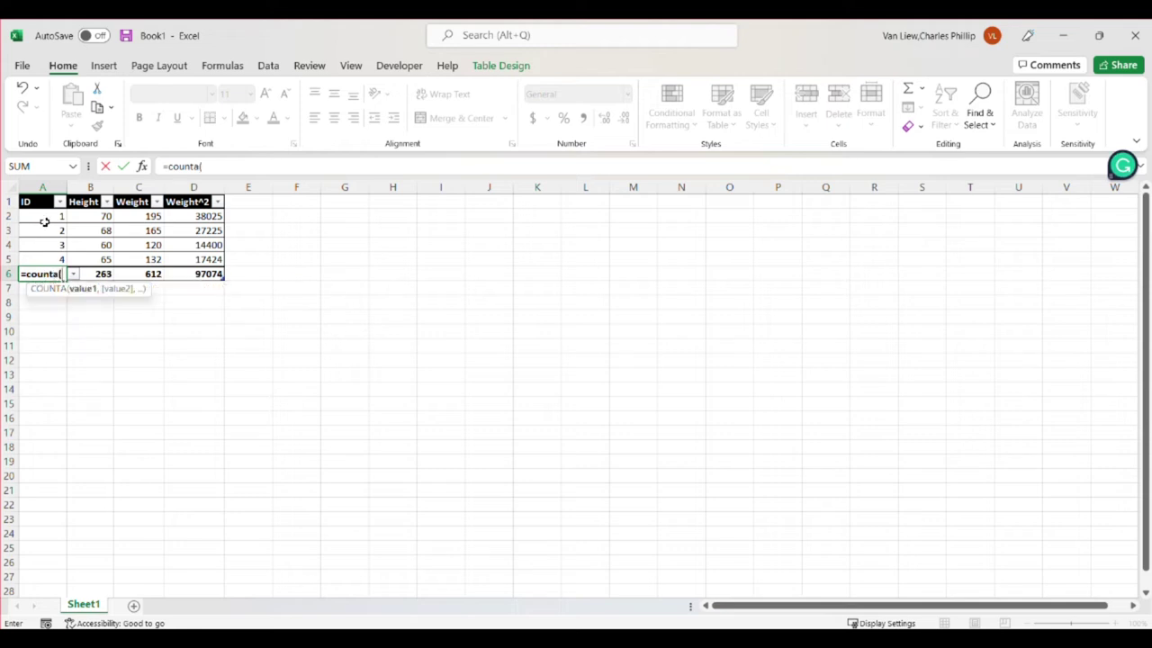
drag(45, 218, 46, 254)
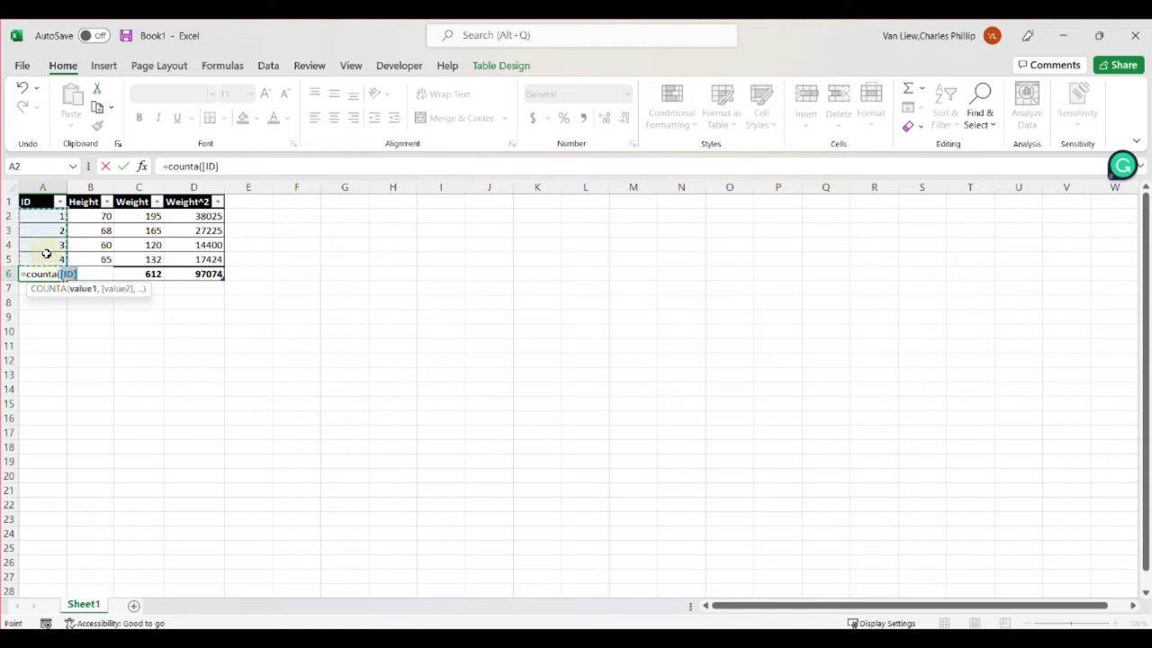
text())
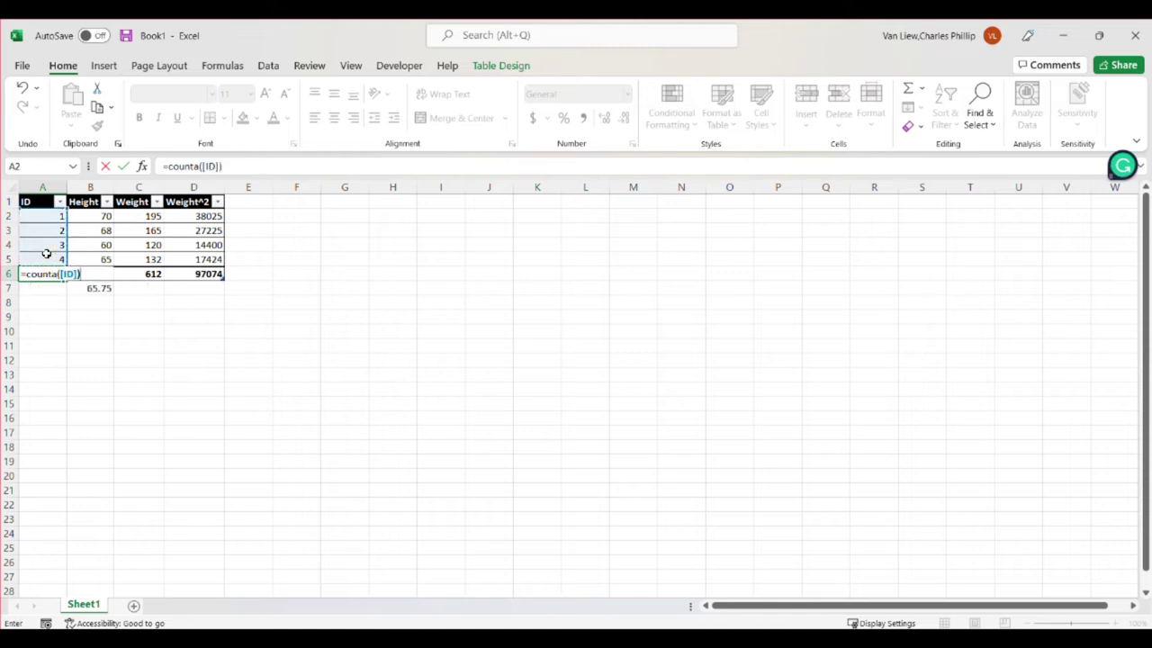
key(Tab)
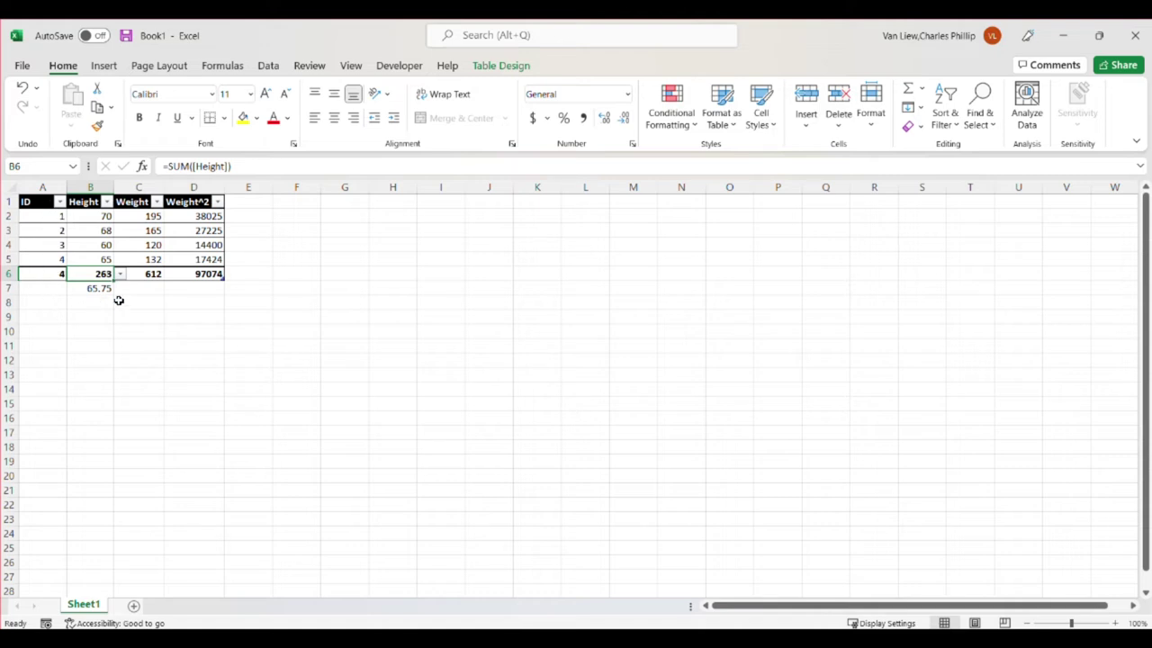
click(44, 274)
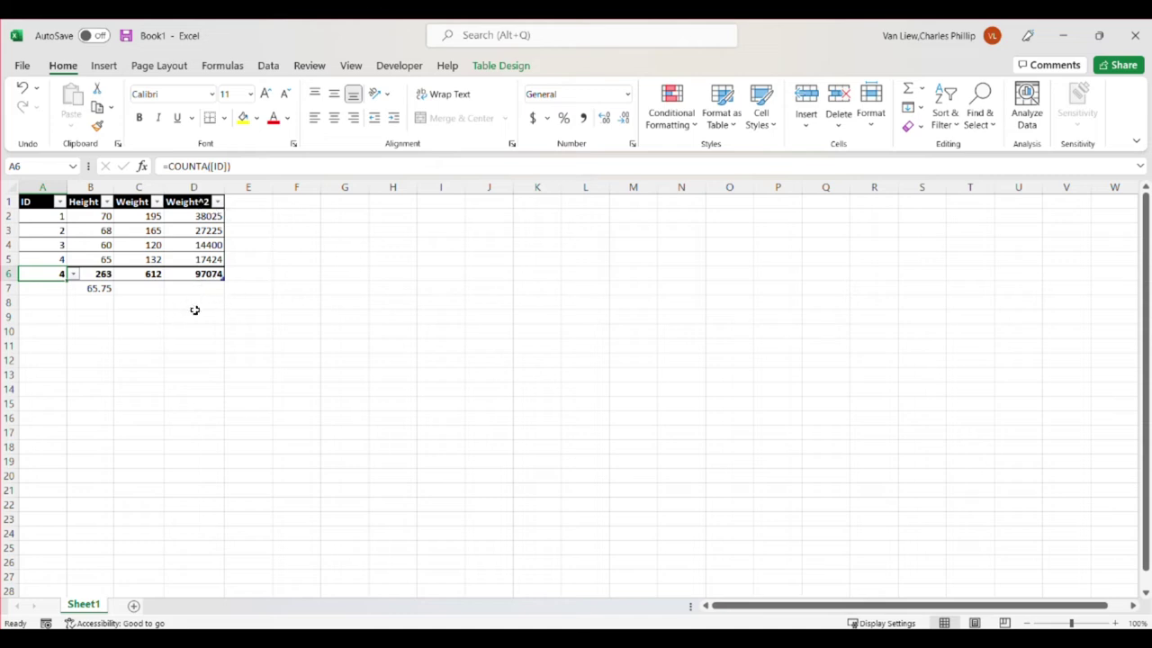
click(261, 245)
text(=)
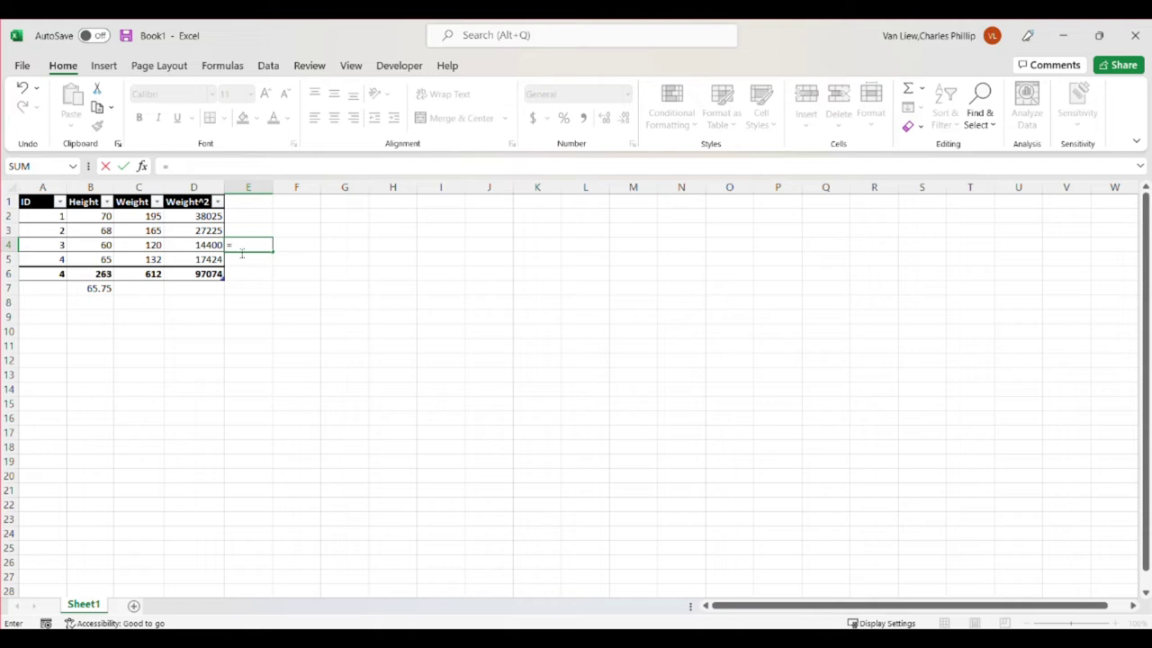
click(151, 218)
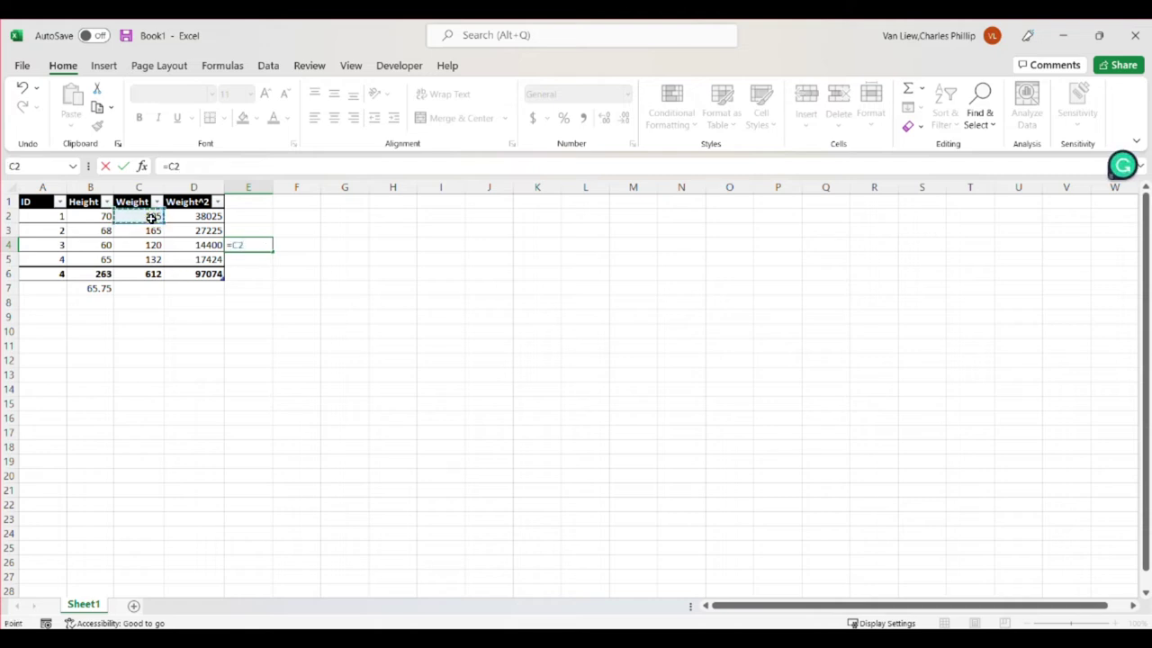
text(+)
click(155, 231)
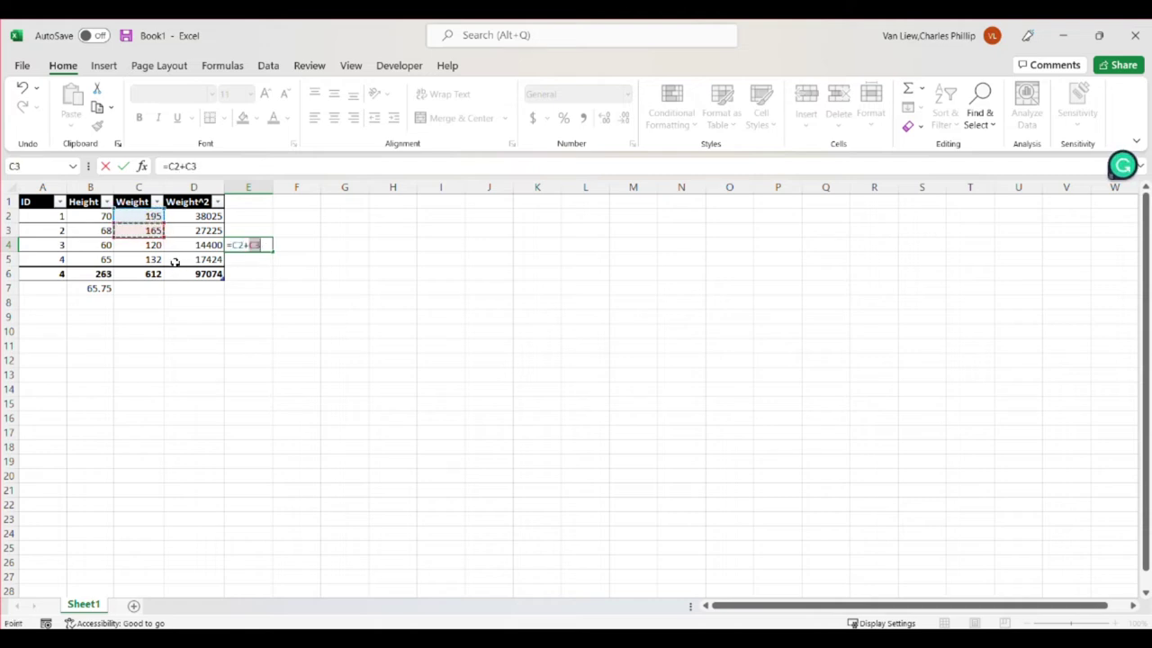
key(Return)
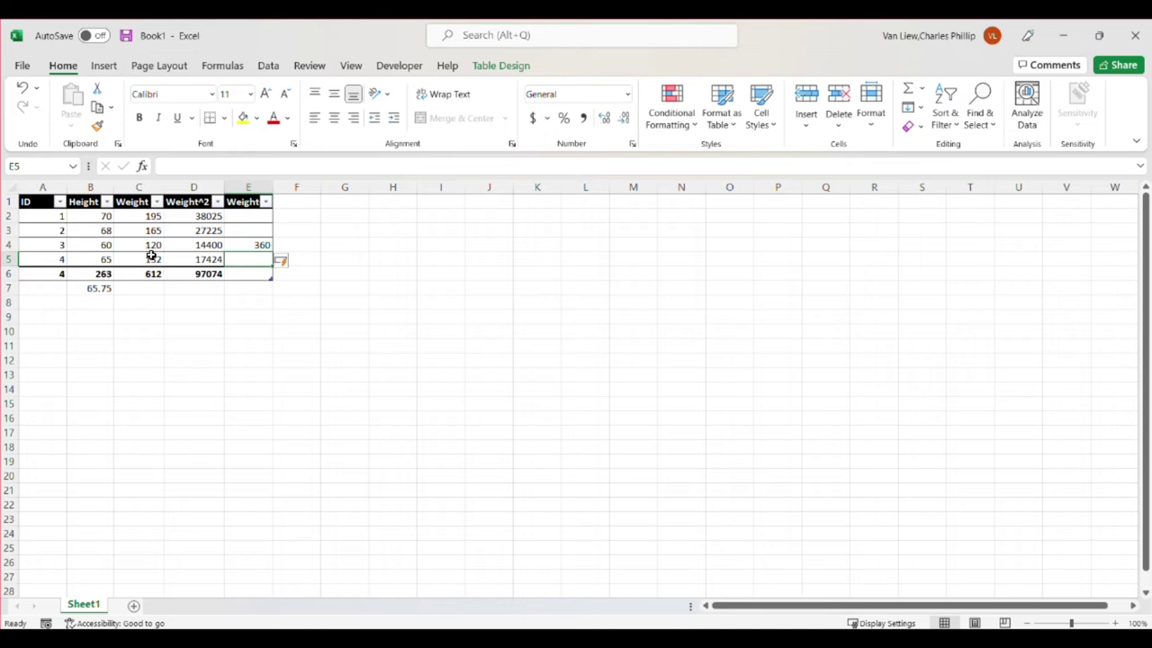
key(ctrl+z)
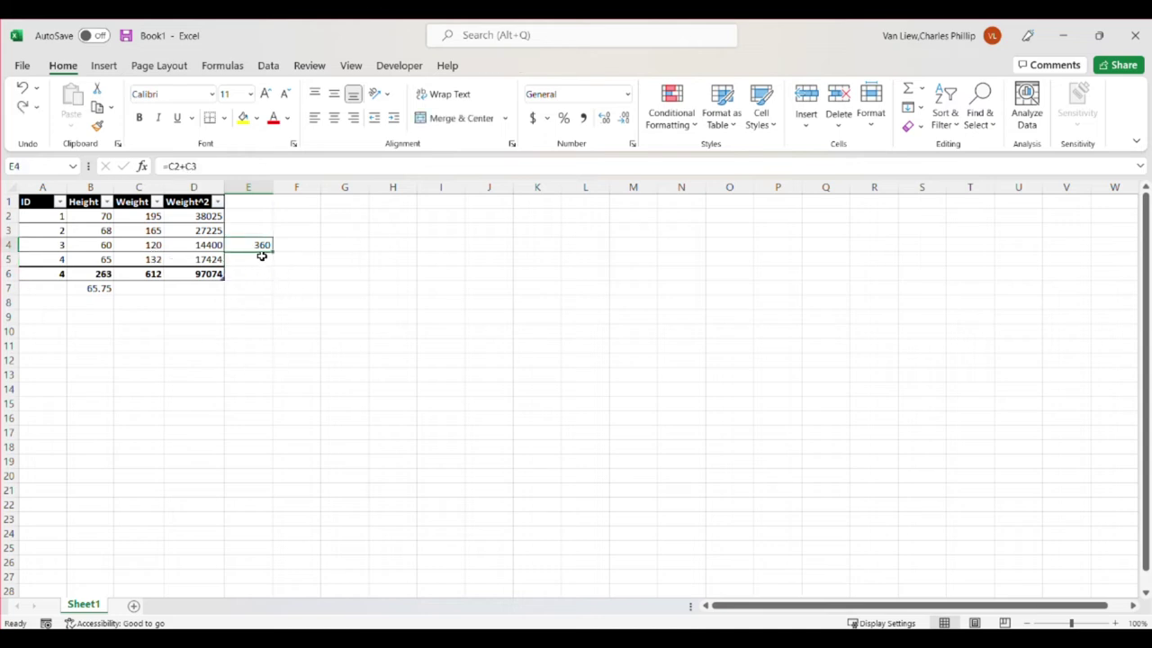
key(Delete)
click(241, 326)
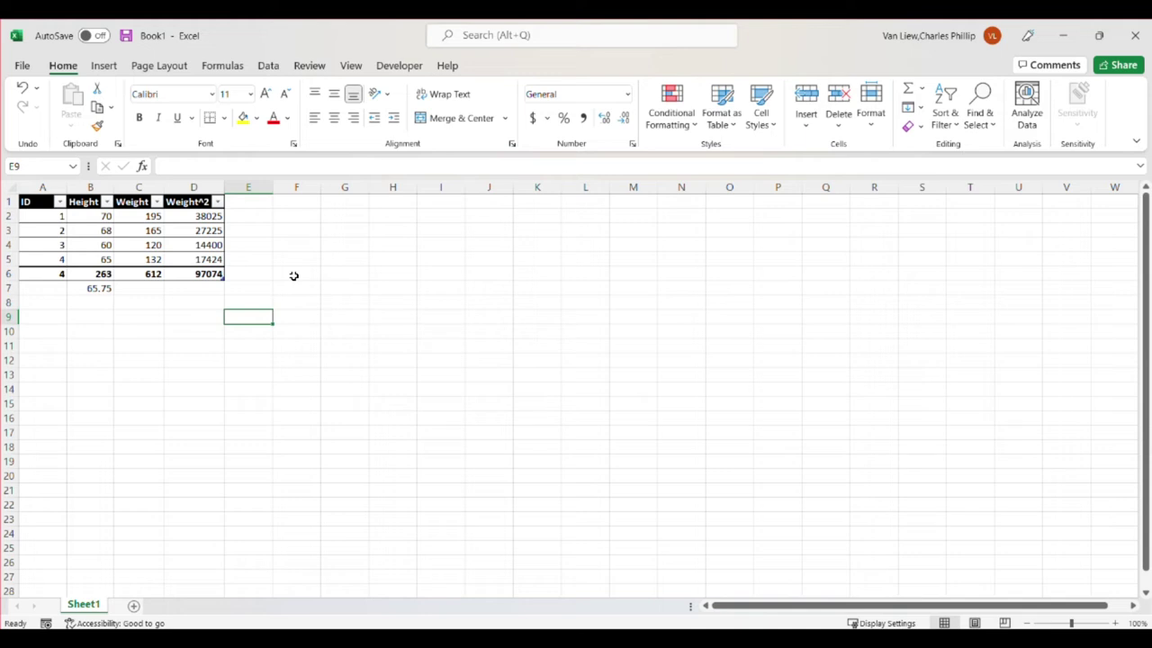
click(357, 206)
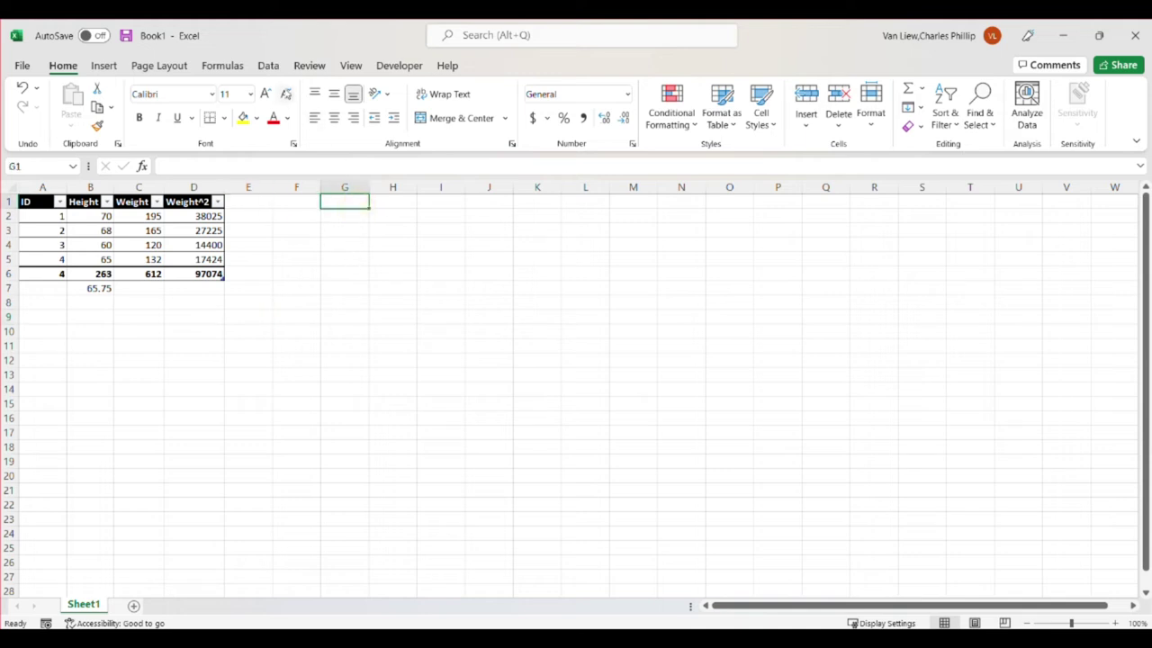
- Open Descriptive Statistics from the Data tab's Data Analysis list and mark A1:C5 as input
click(270, 69)
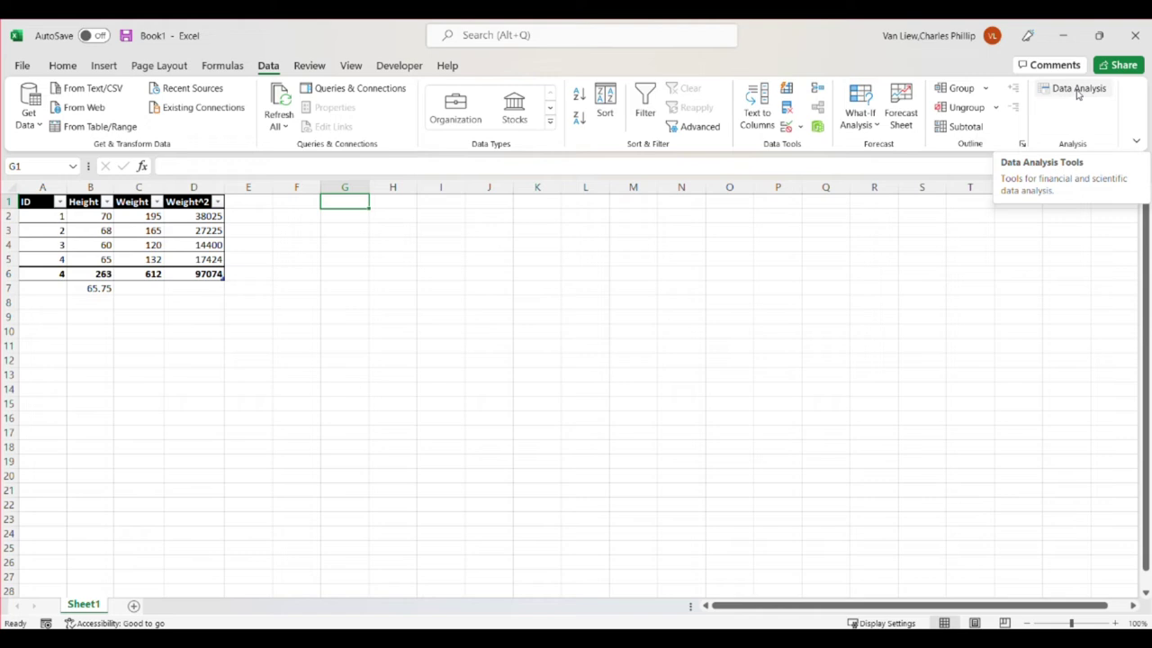
click(1078, 90)
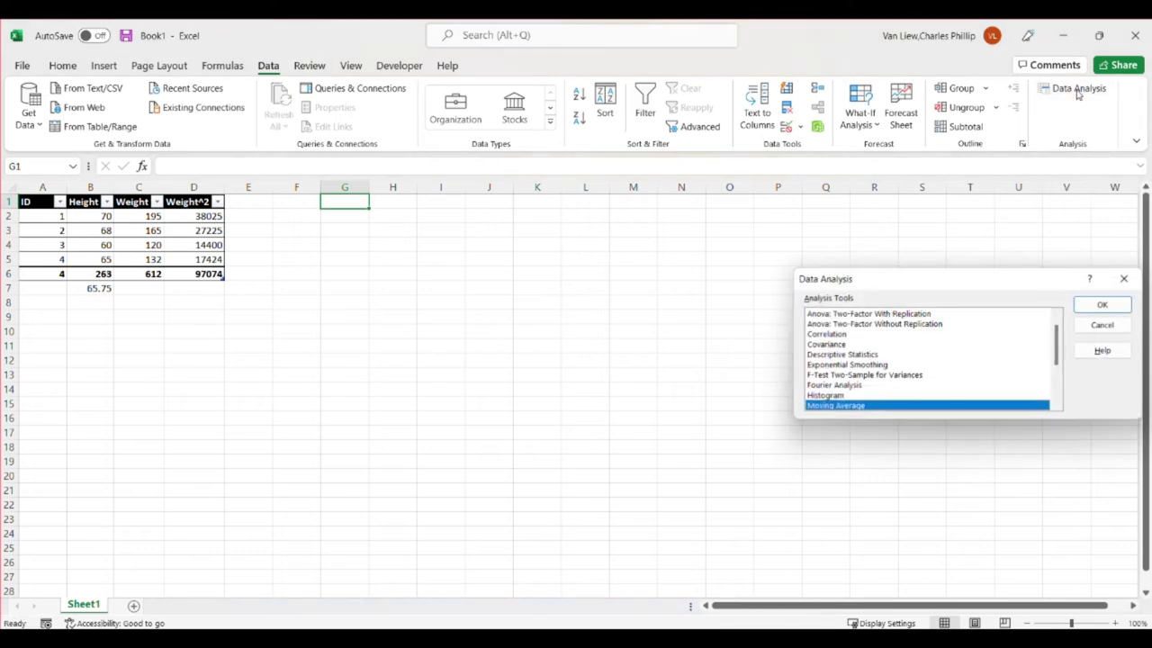
scroll(864, 364, up, 1)
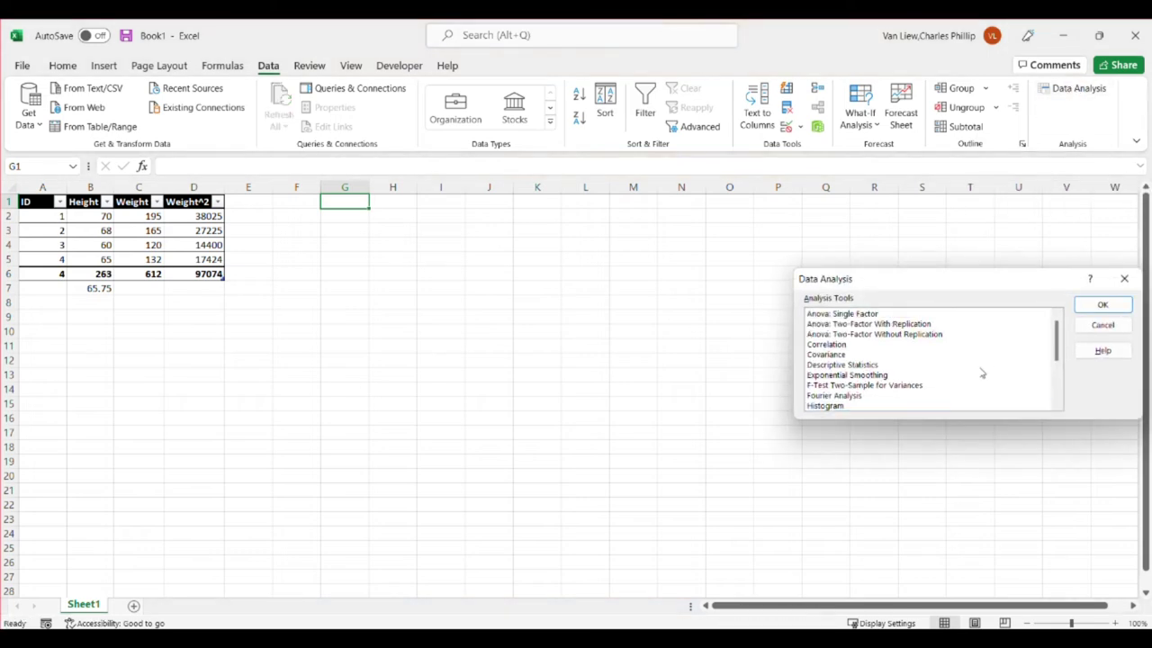
click(843, 366)
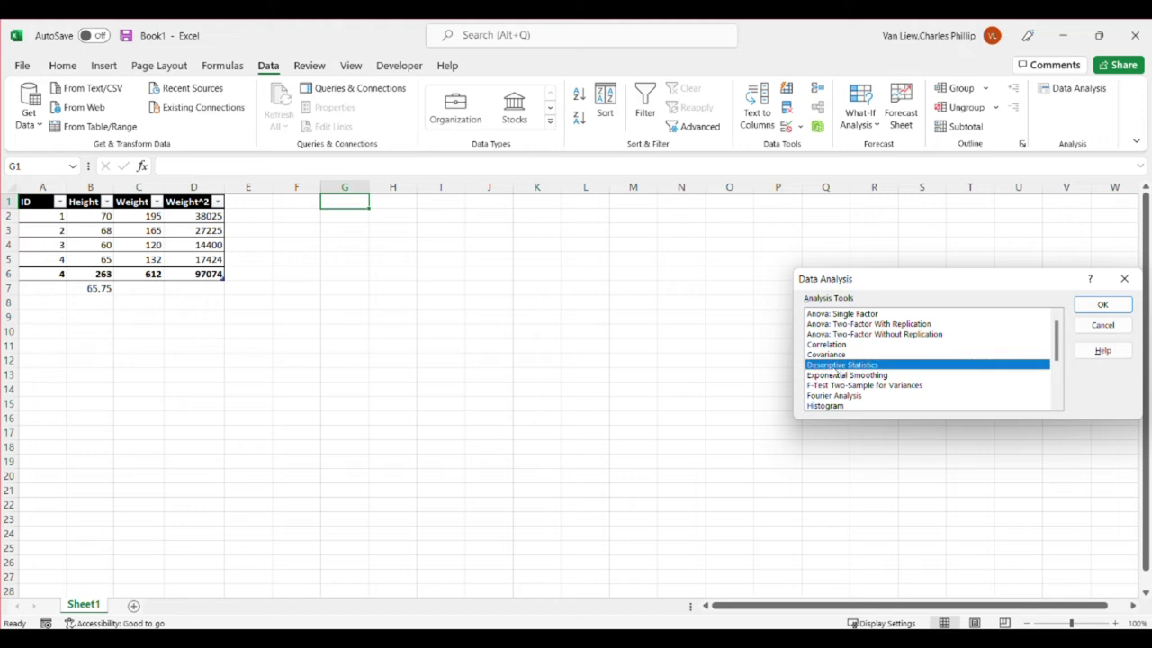
click(1097, 305)
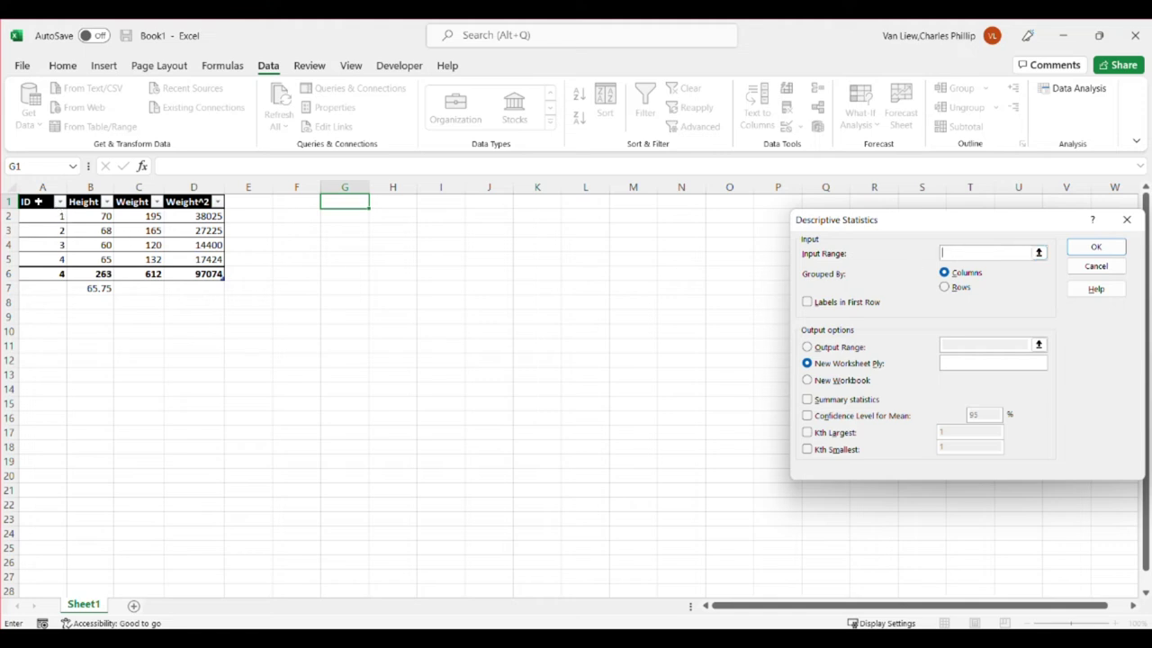
drag(40, 201, 134, 259)
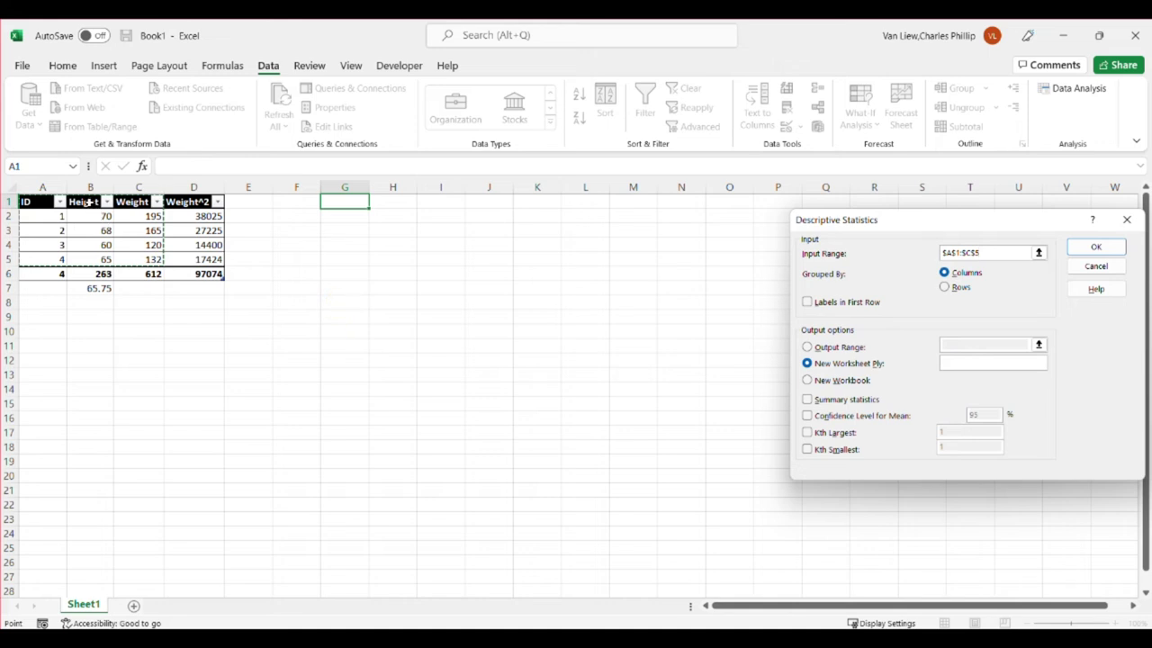
- Run Descriptive Statistics on B1:C5 with labels in first row, output at F1, summary statistics
drag(90, 206, 128, 258)
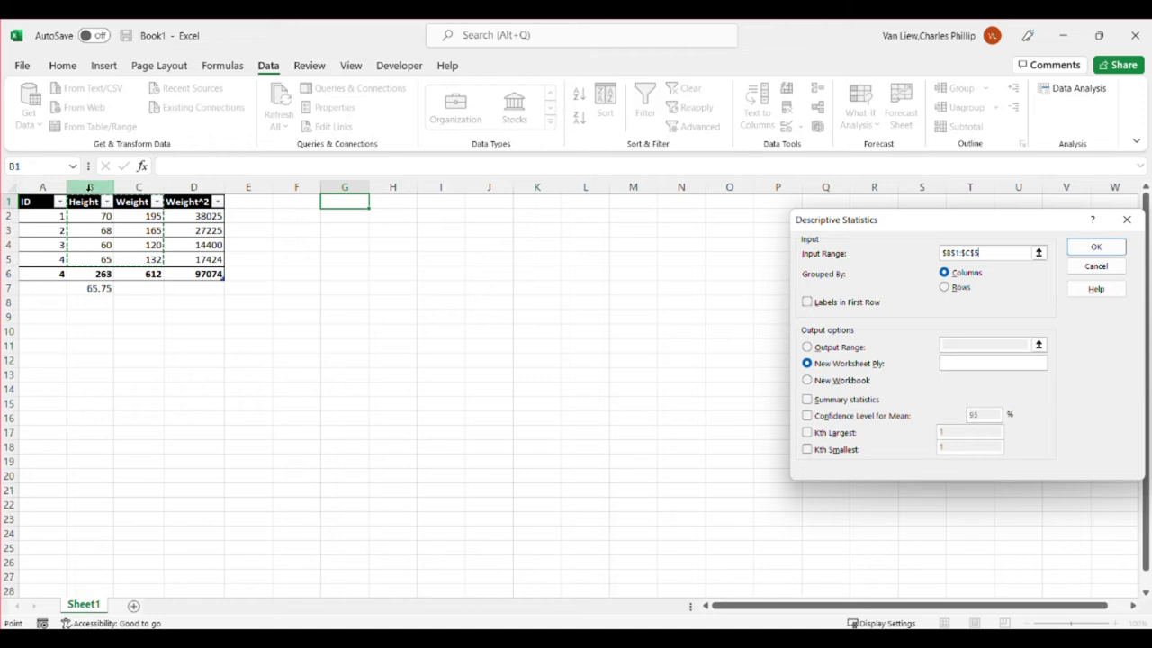
click(807, 301)
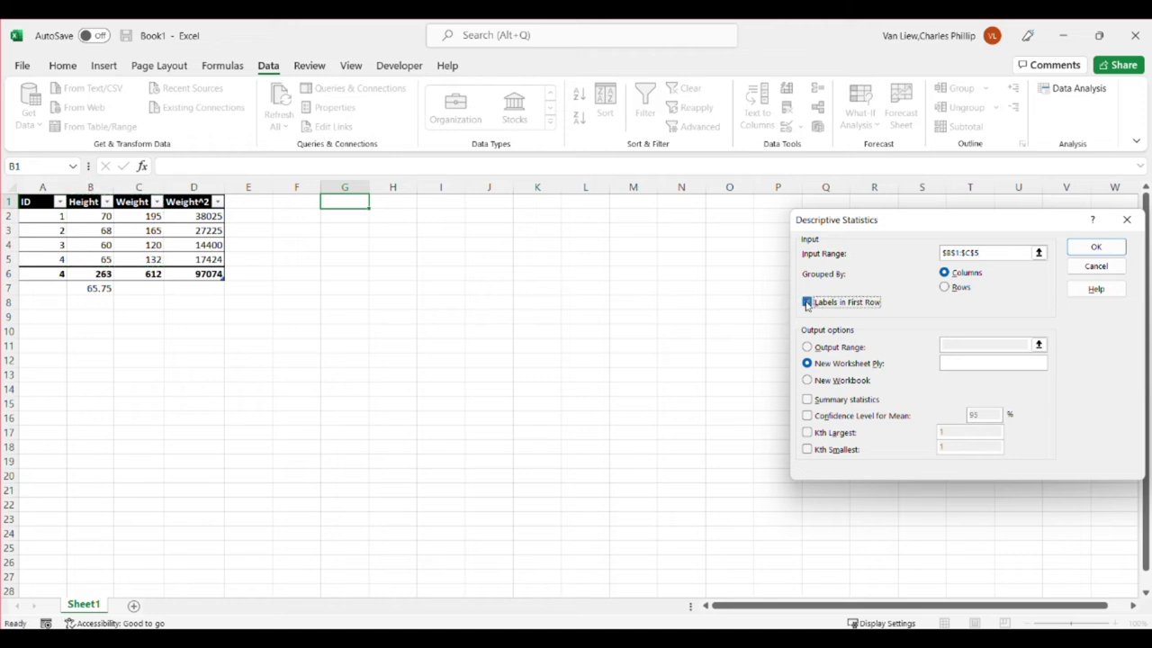
click(809, 347)
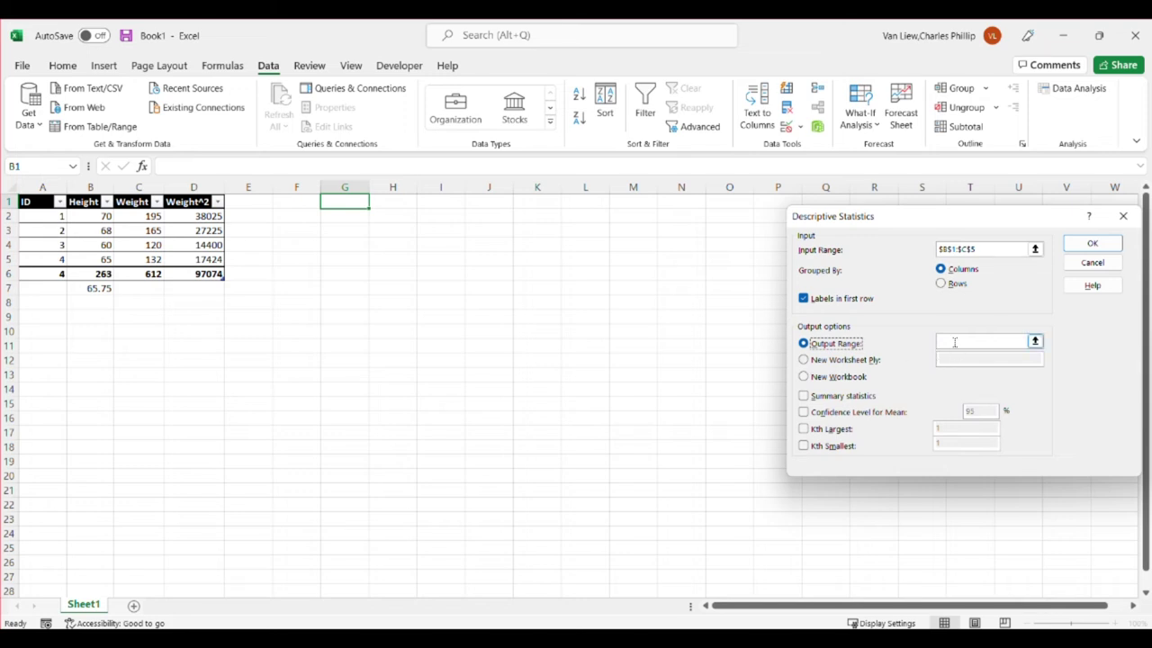
click(1024, 341)
click(302, 201)
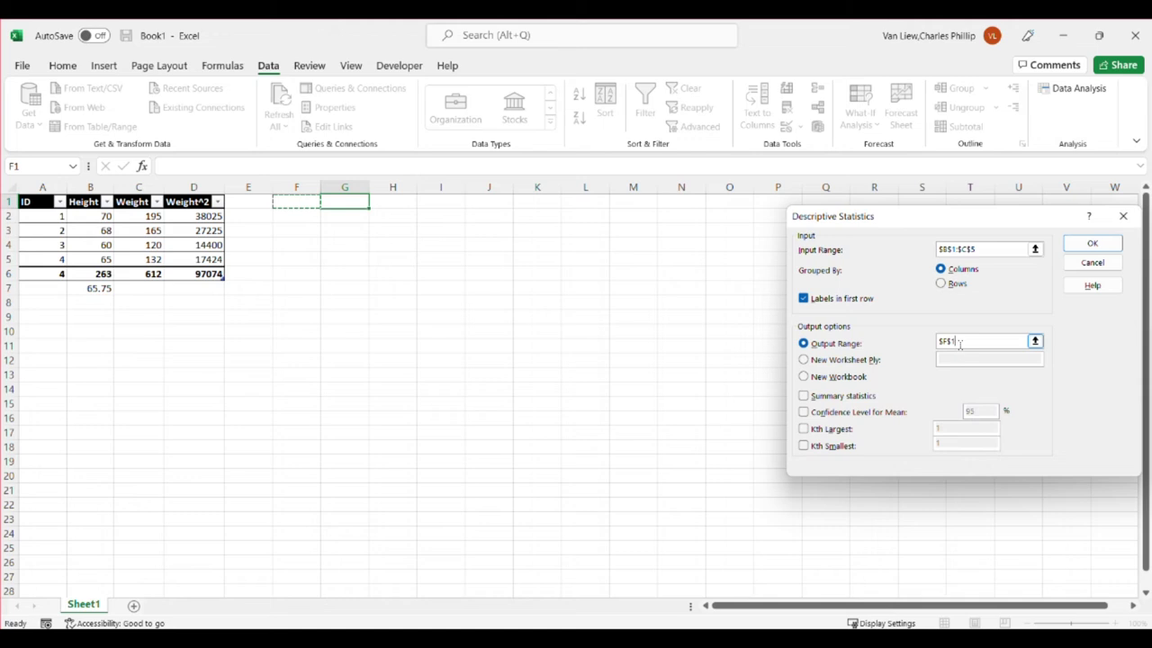
click(803, 397)
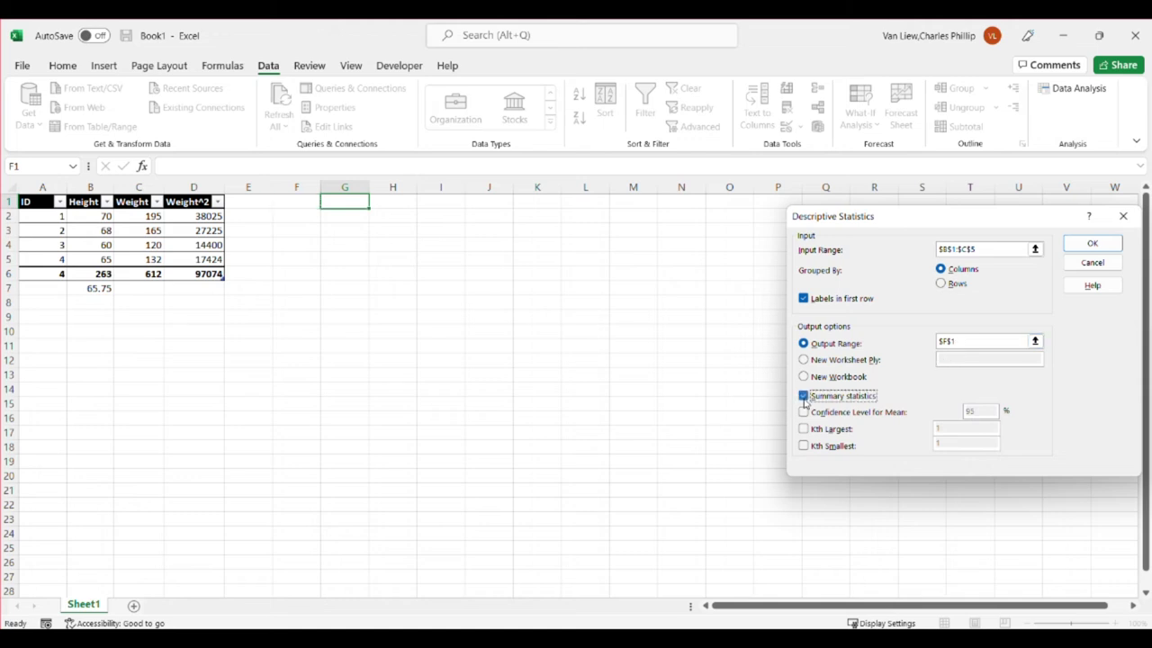
click(1090, 244)
drag(301, 187, 434, 186)
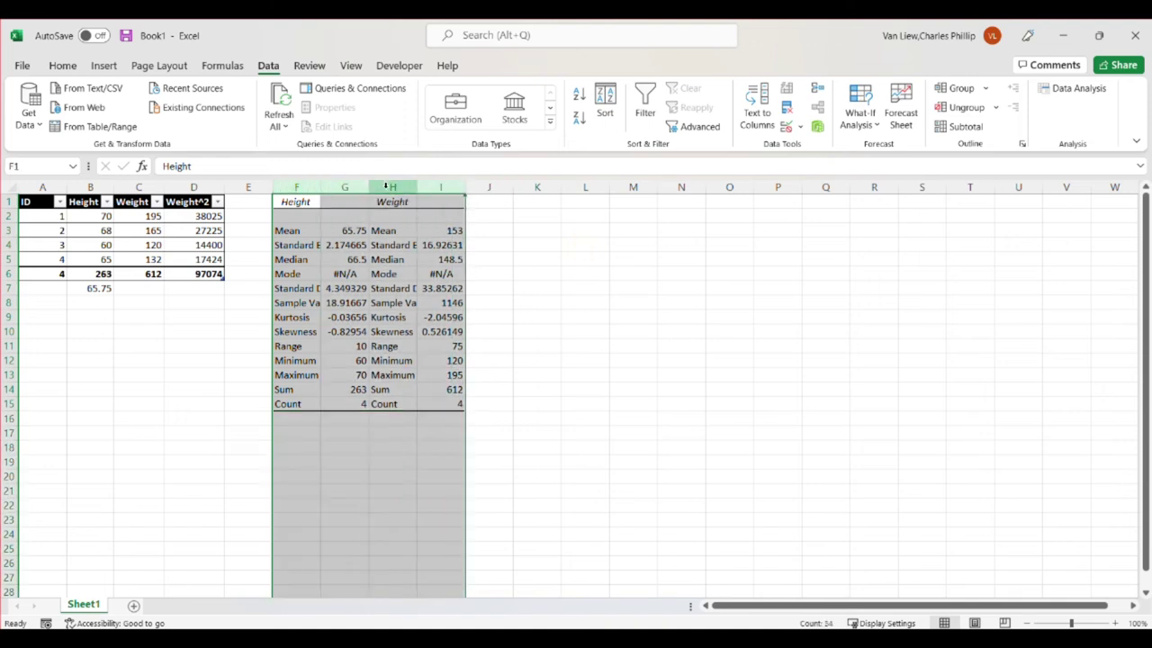
- AutoFit columns F through I so the statistic names and values display fully
double_click(417, 186)
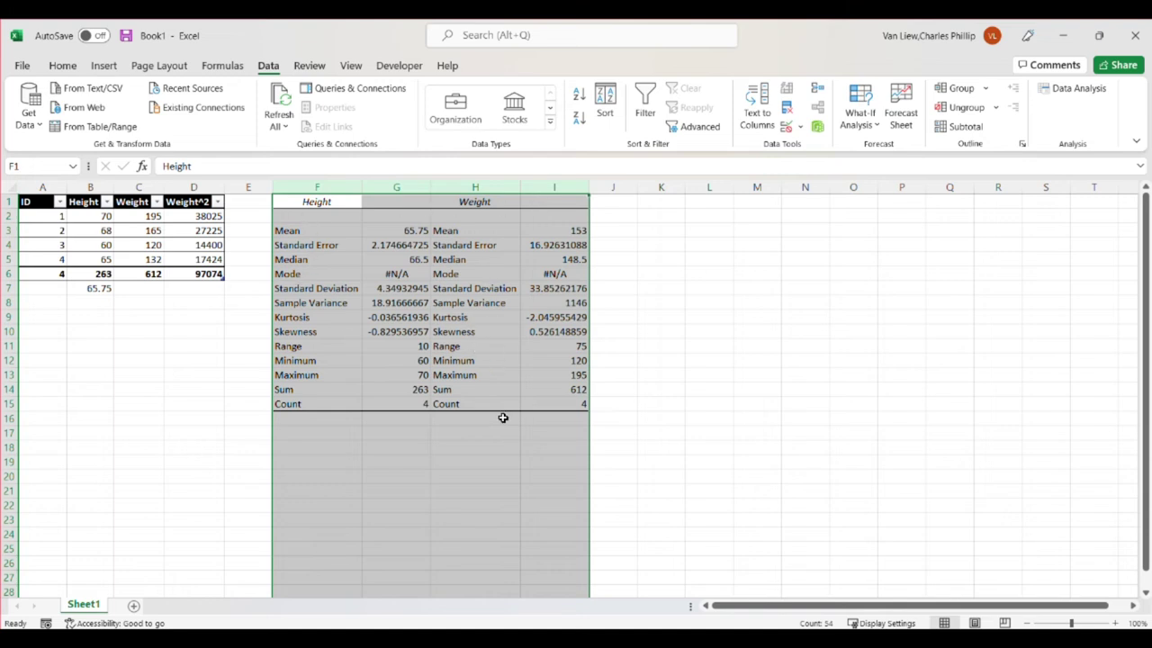
click(691, 419)
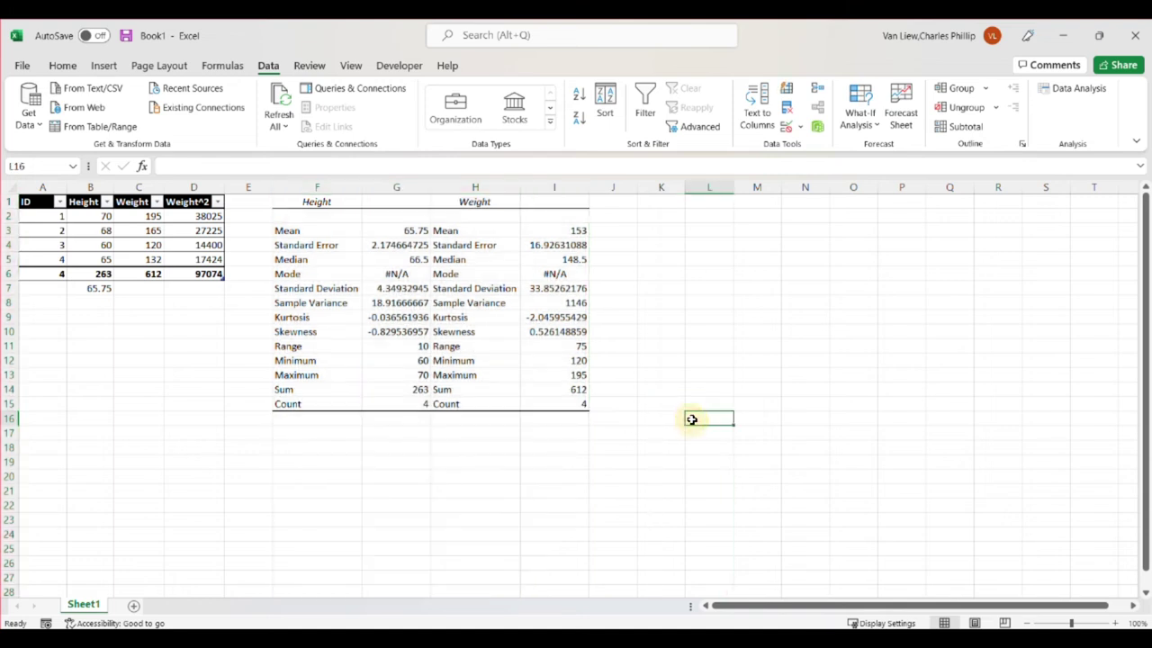
click(405, 234)
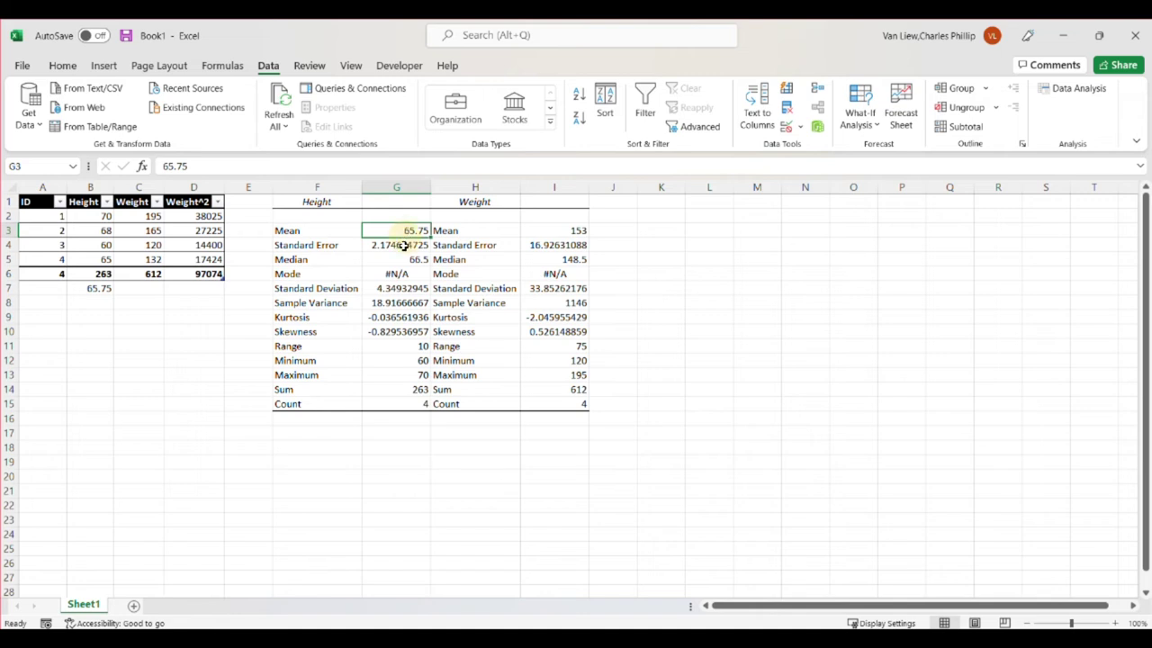
click(332, 198)
- Compare the output's Height mean and count of 4 with the table's average and ID count
click(399, 231)
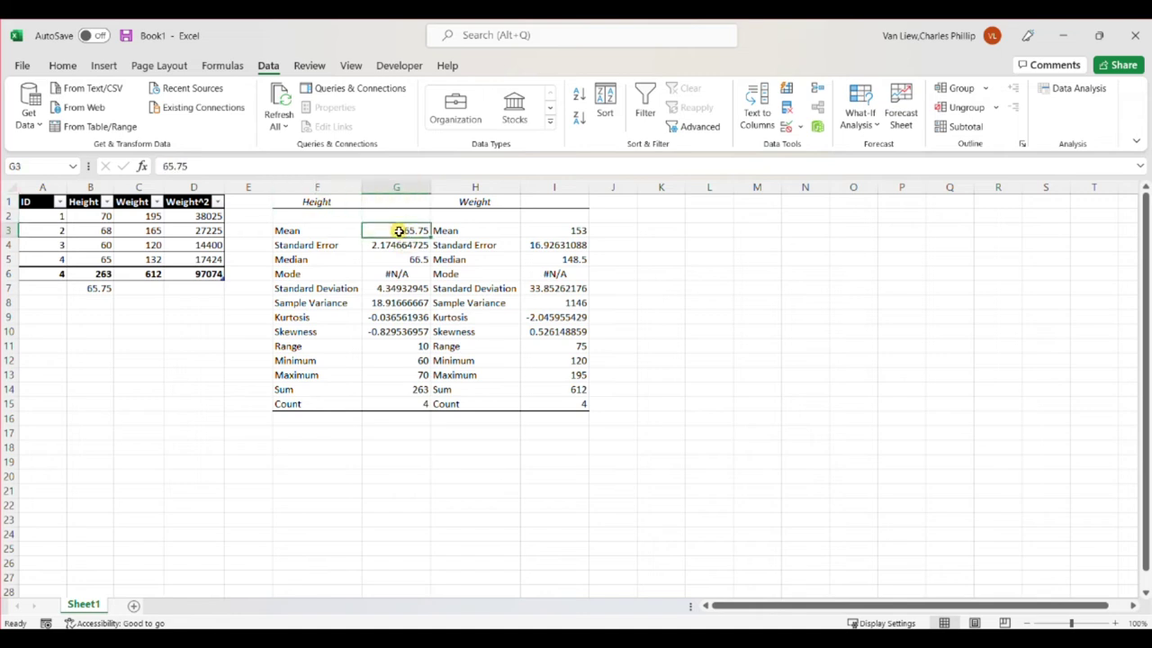
click(105, 289)
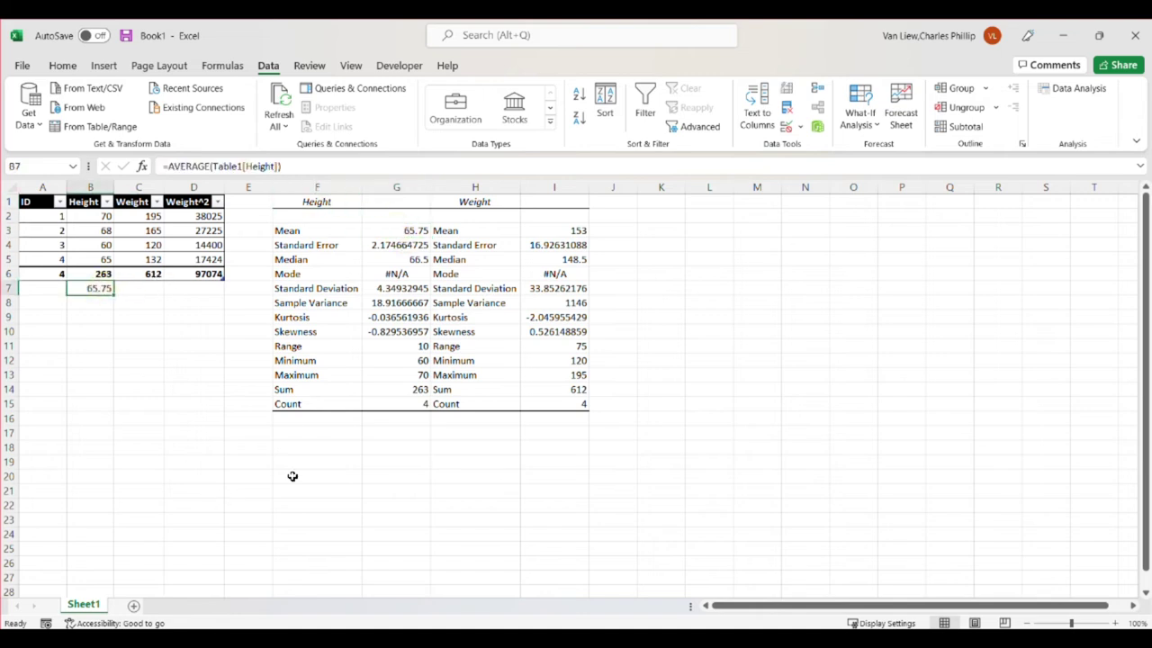
drag(319, 206, 552, 398)
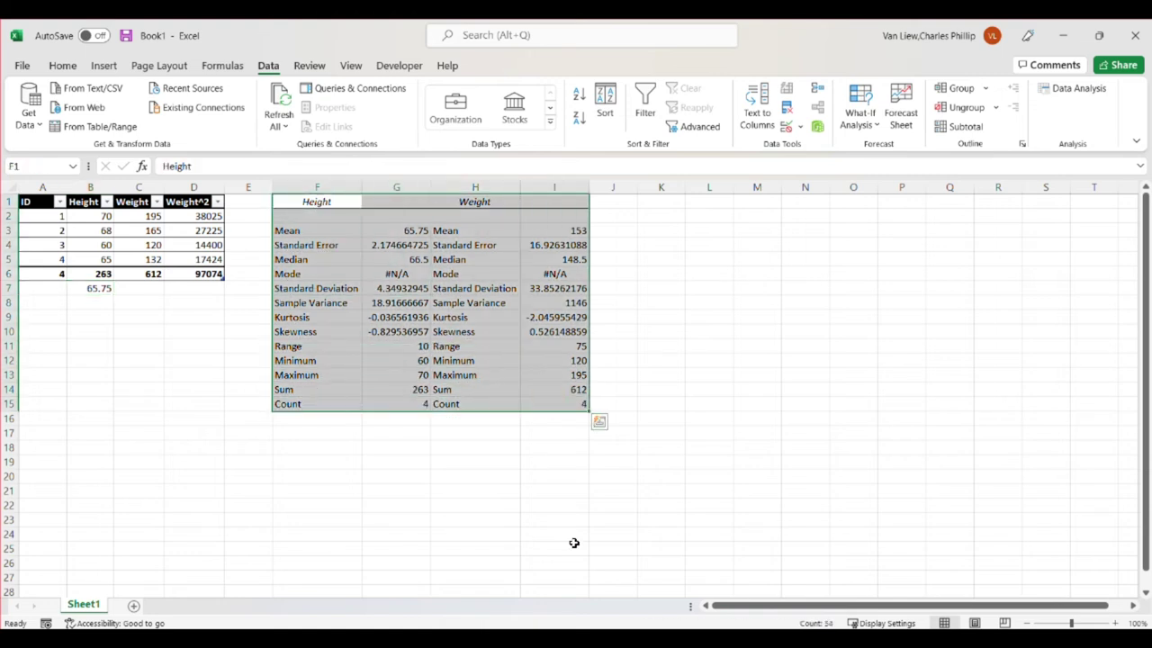
click(415, 405)
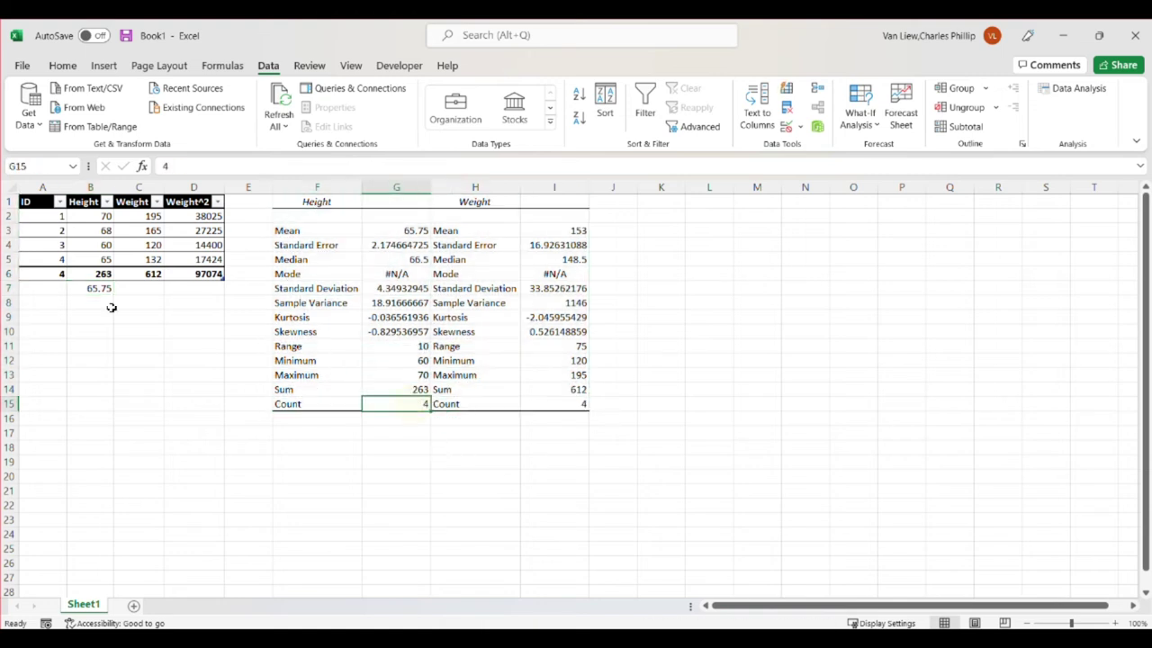
click(44, 274)
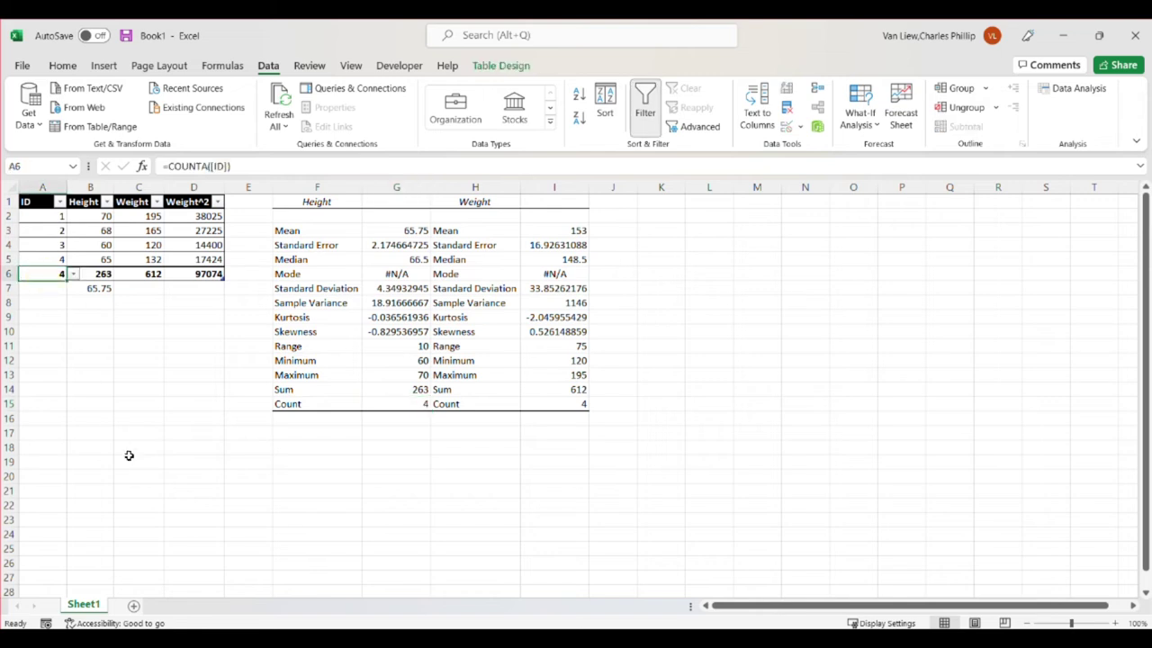
click(484, 347)
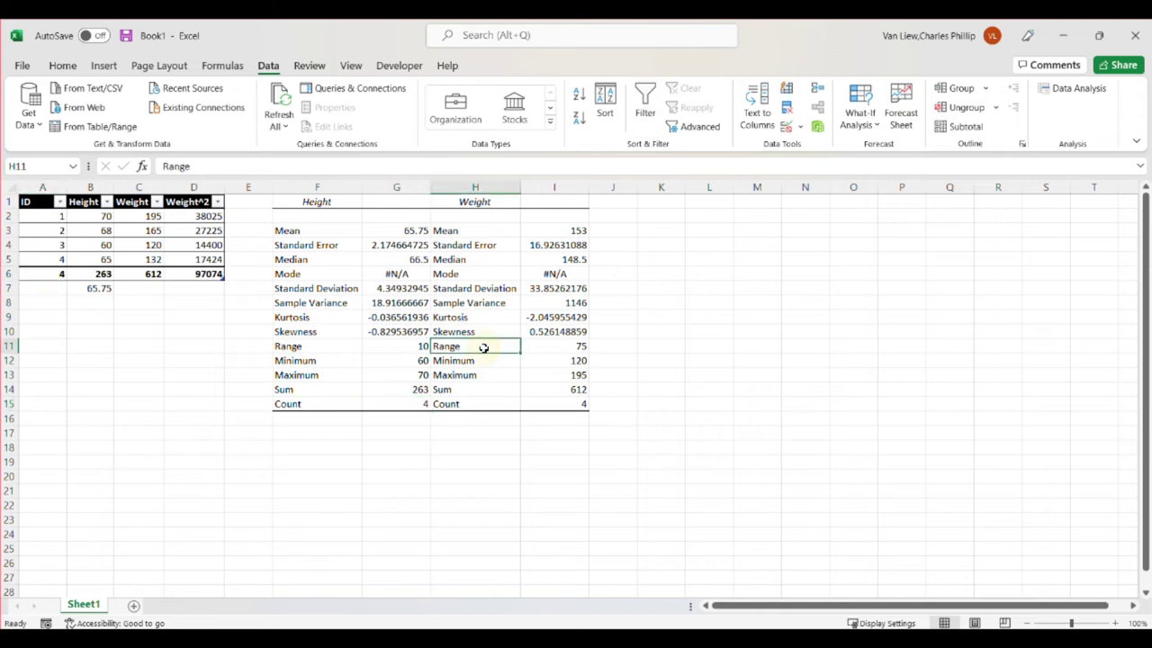
click(629, 232)
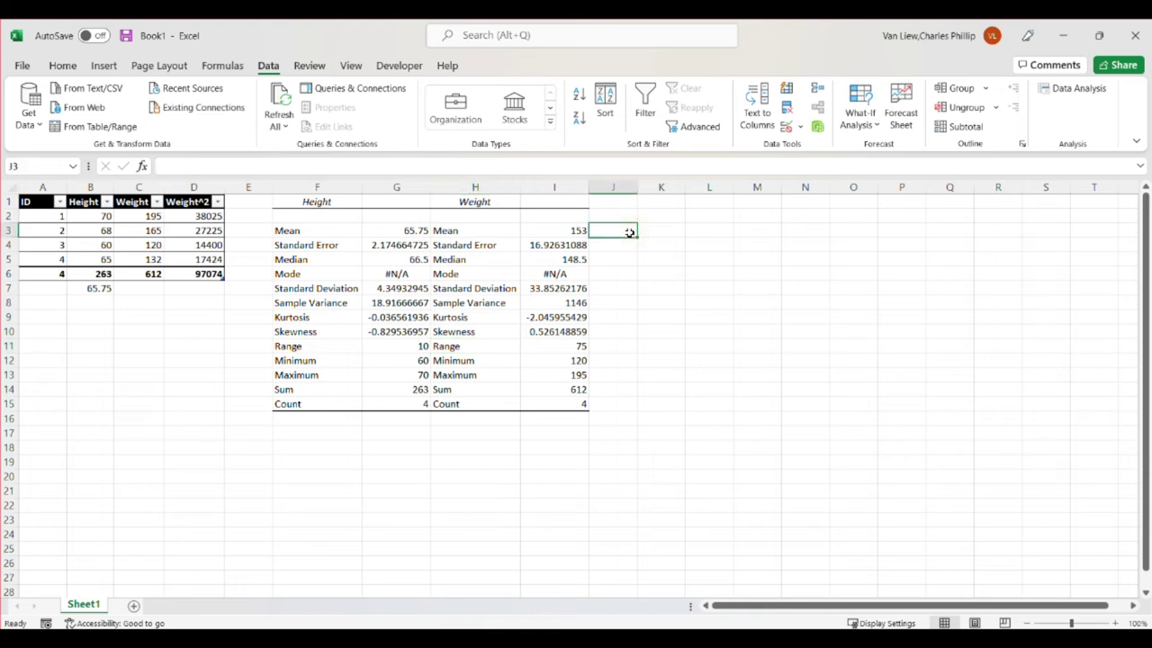
- Enter '=average in J3 so the function name is stored as text
text('=average)
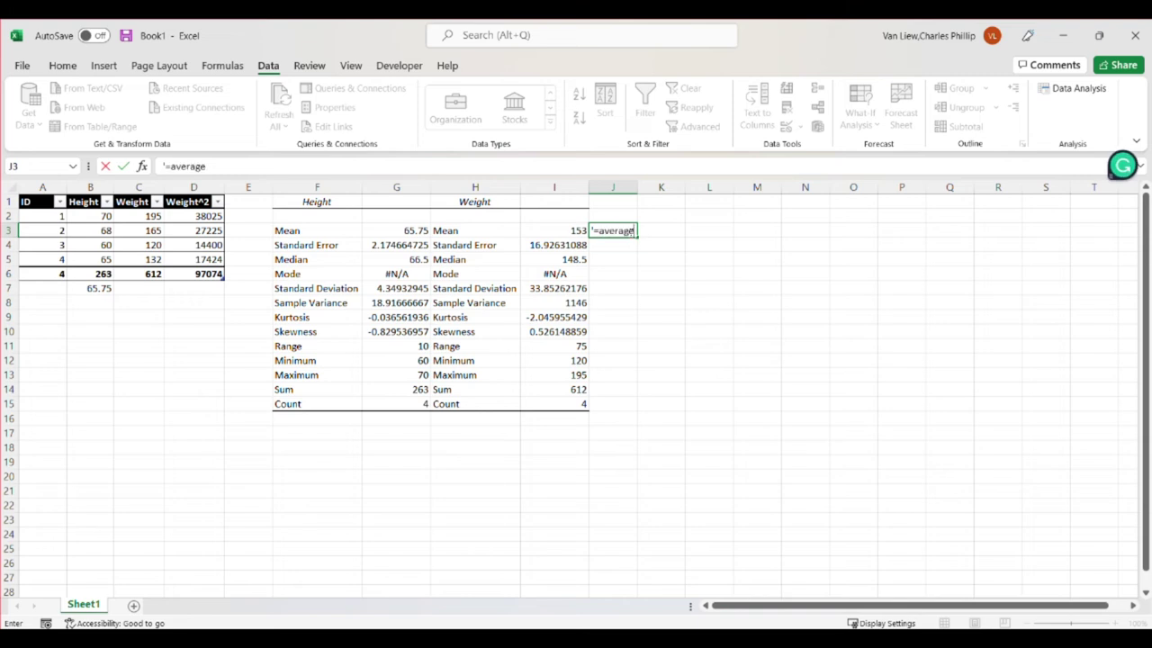
key(Return)
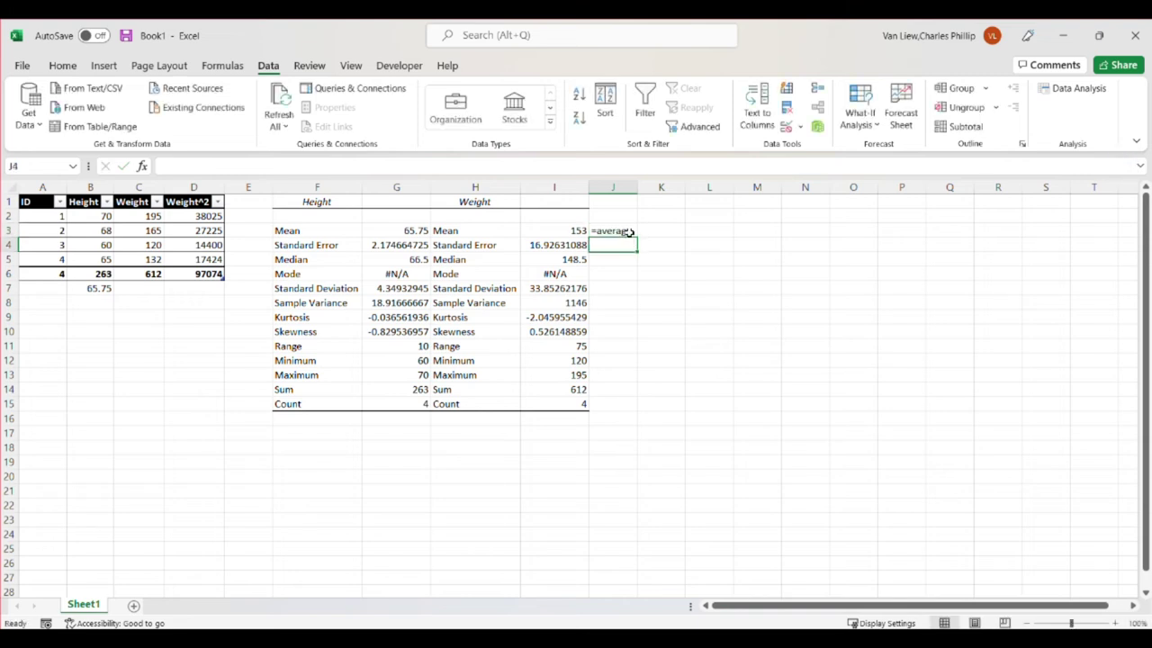
click(630, 232)
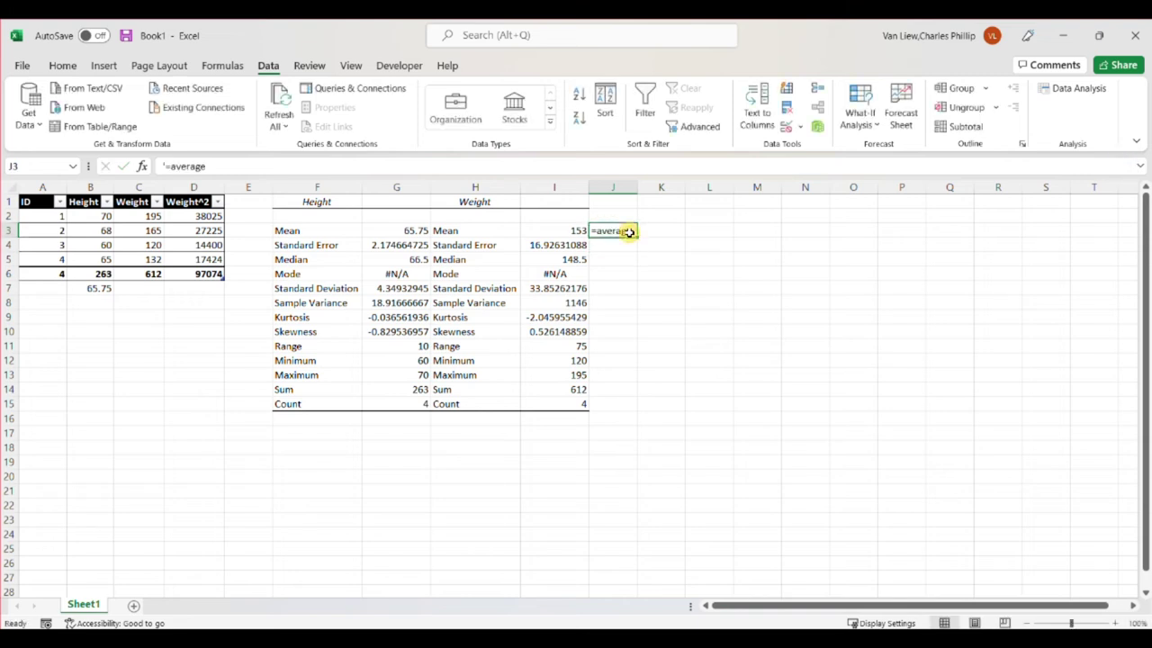
click(164, 165)
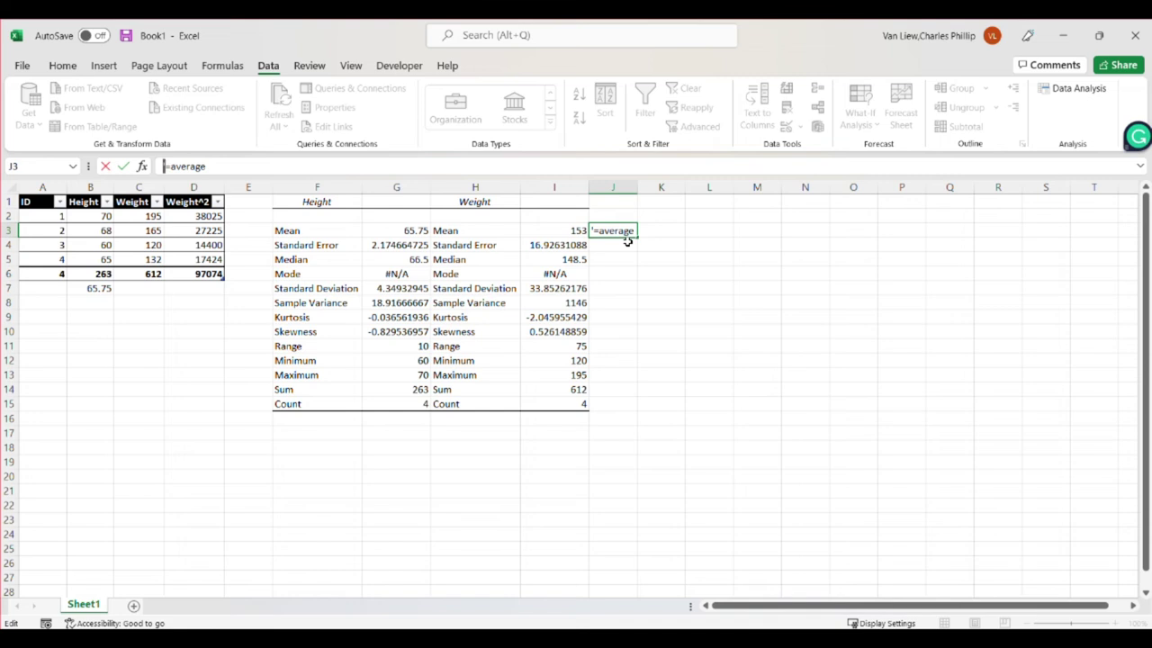
key(Return)
- Label J5 and J6 with the text =median and =mode, leaving J4 empty
text(')
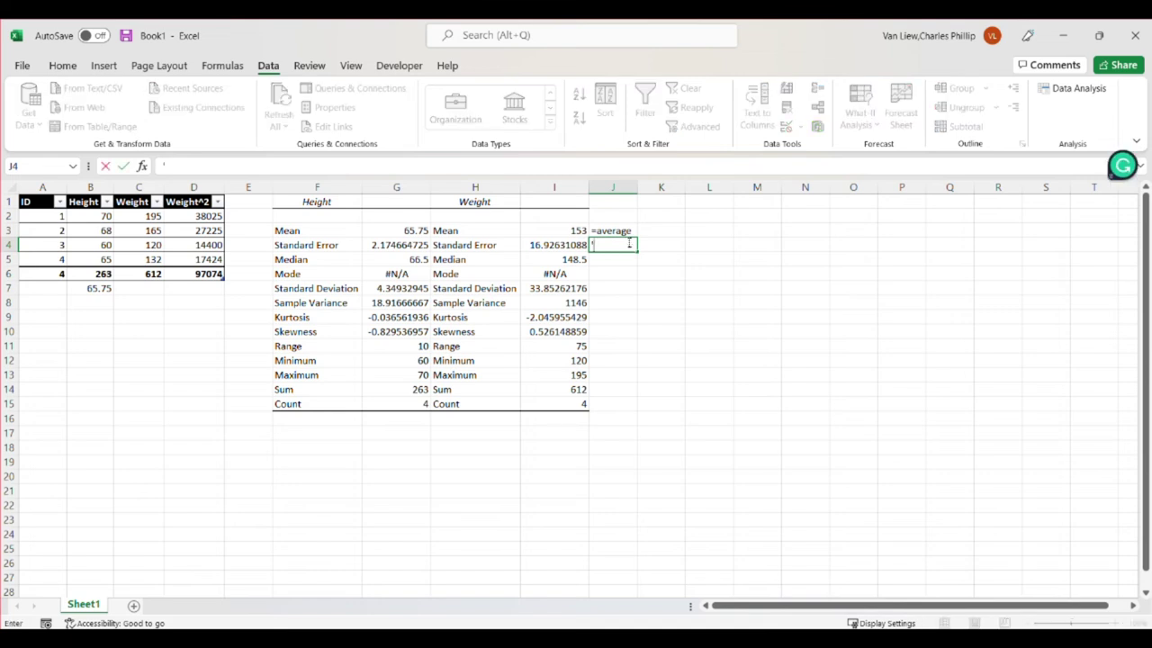
key(BackSpace)
key(Return)
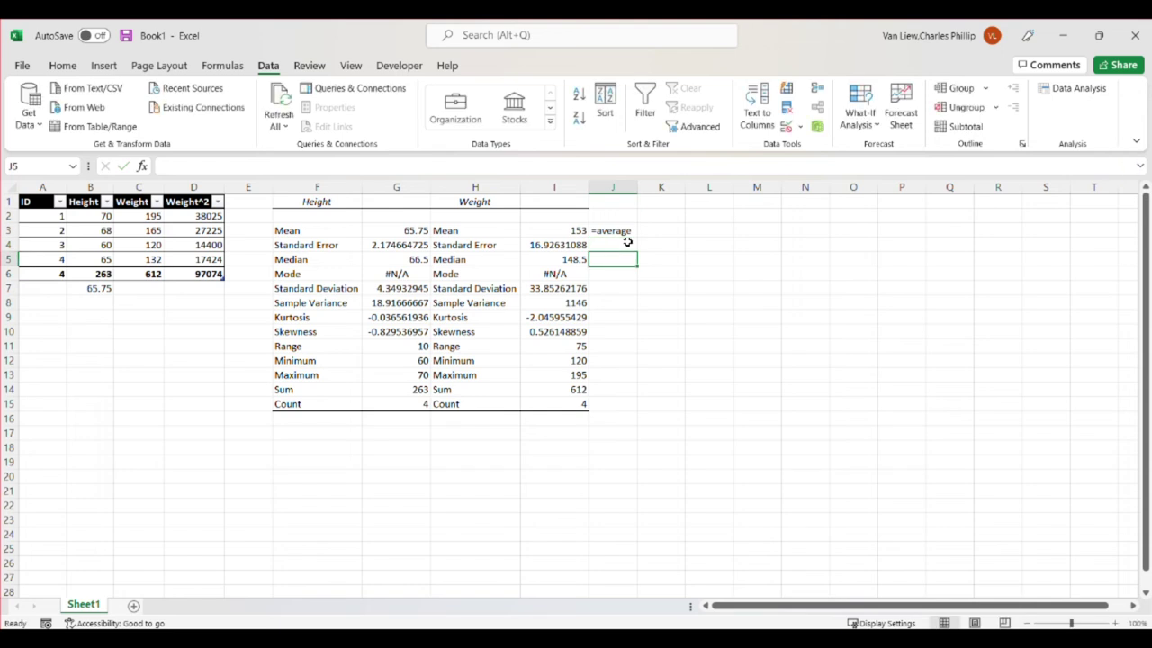
text('=)
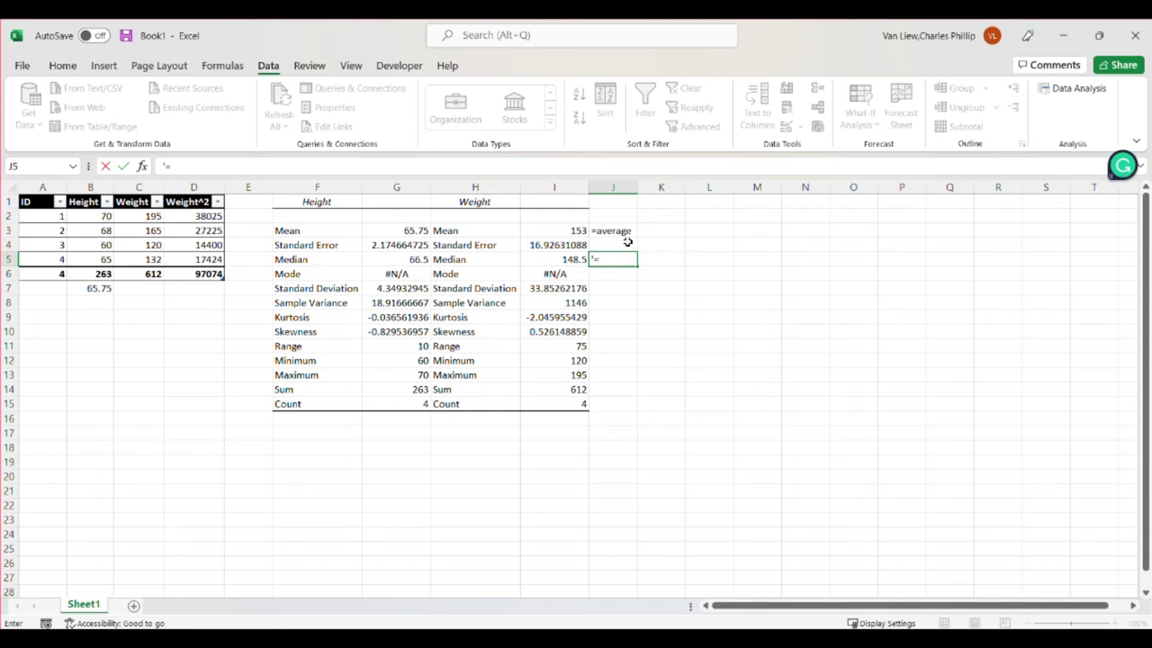
text(median)
key(Return)
text('=mode)
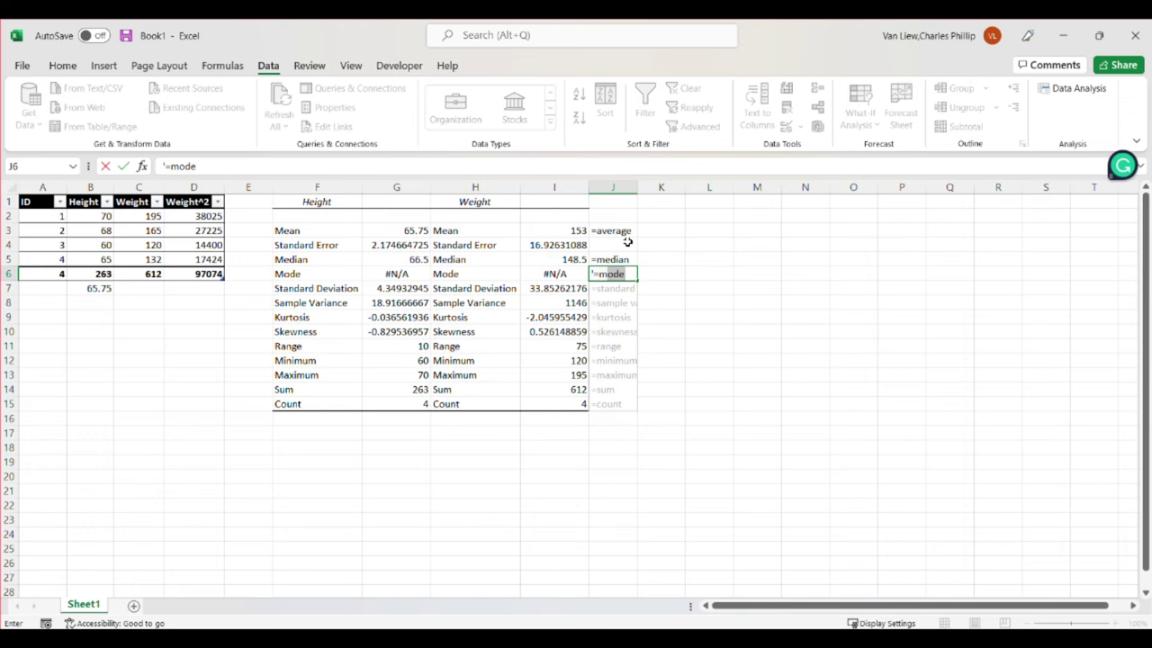
key(Return)
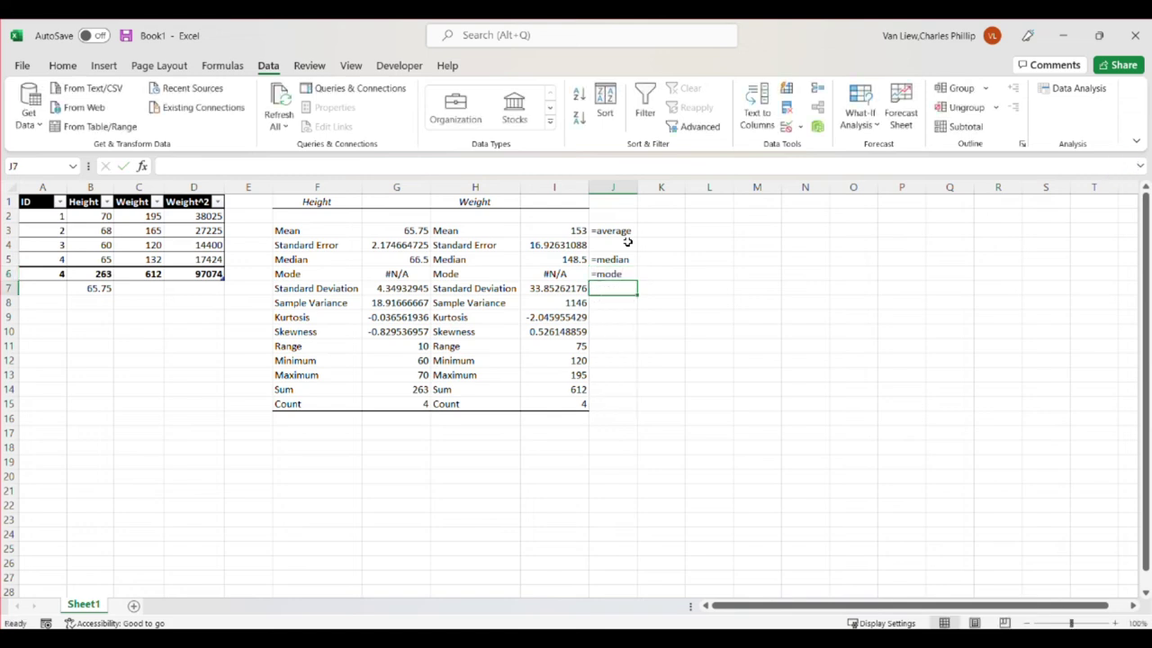
- Add text labels =stdev.s and =stdev.p in J7:K7, =var.s and =var.p in J8:K8
text('=)
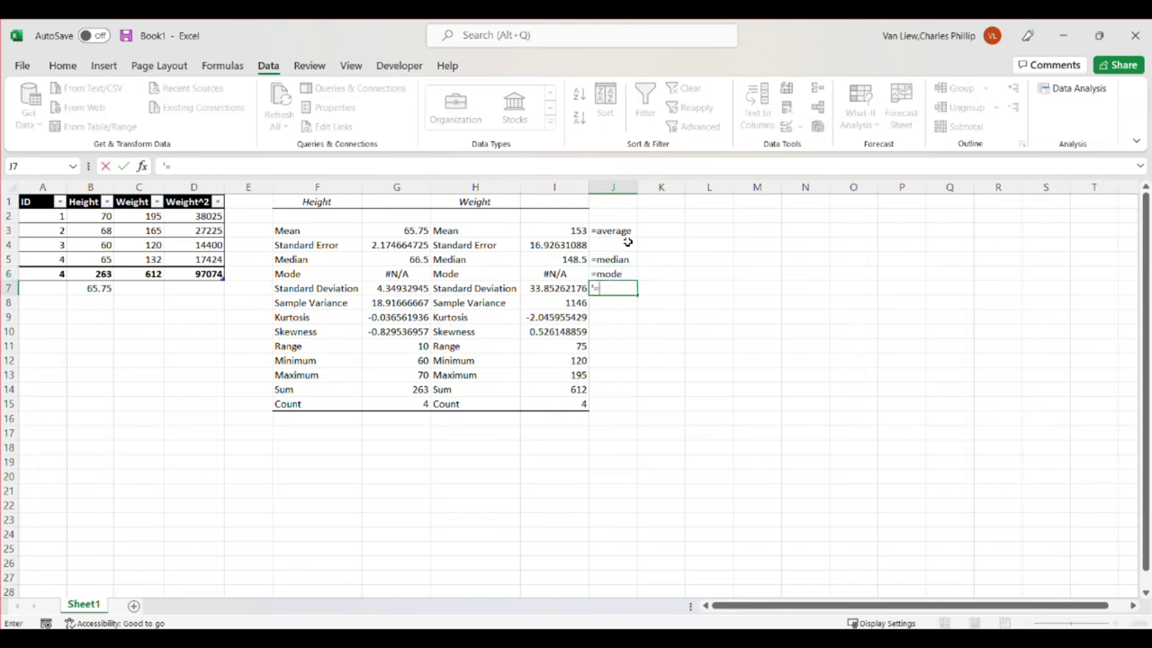
text(stdev)
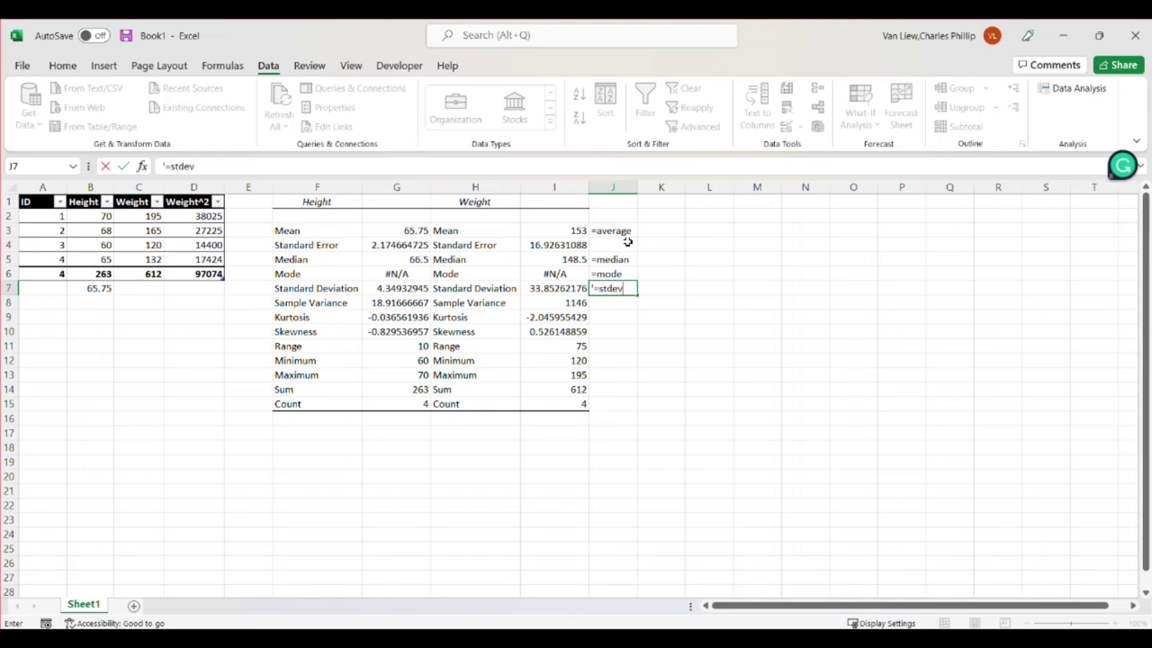
text(.s)
key(Tab)
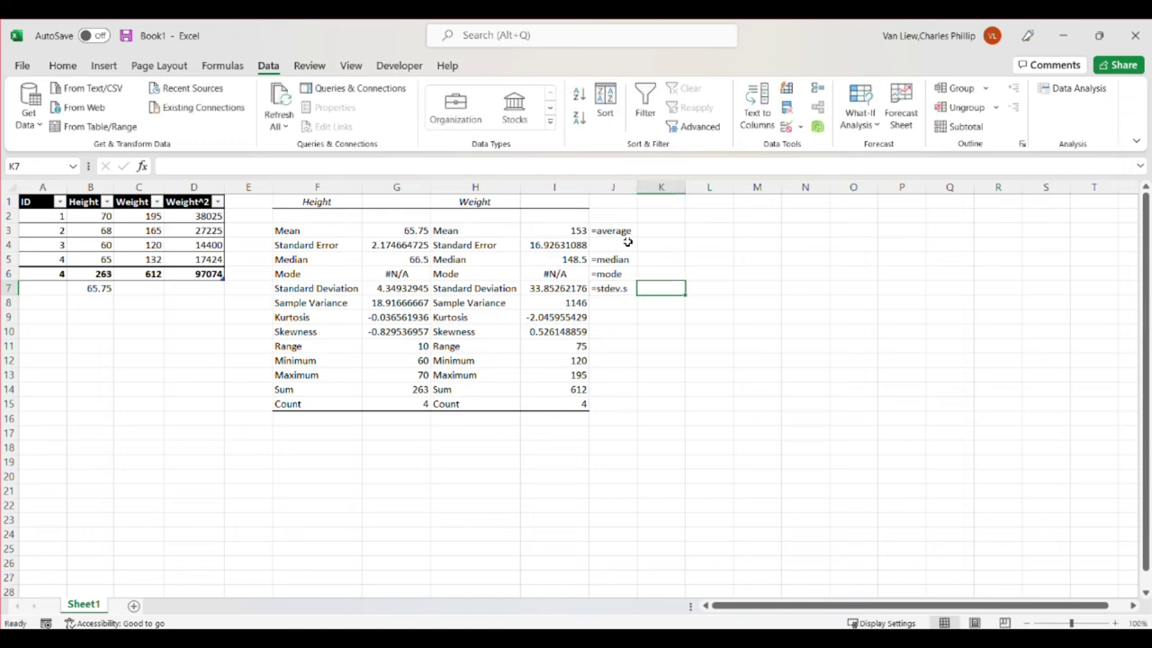
text('=)
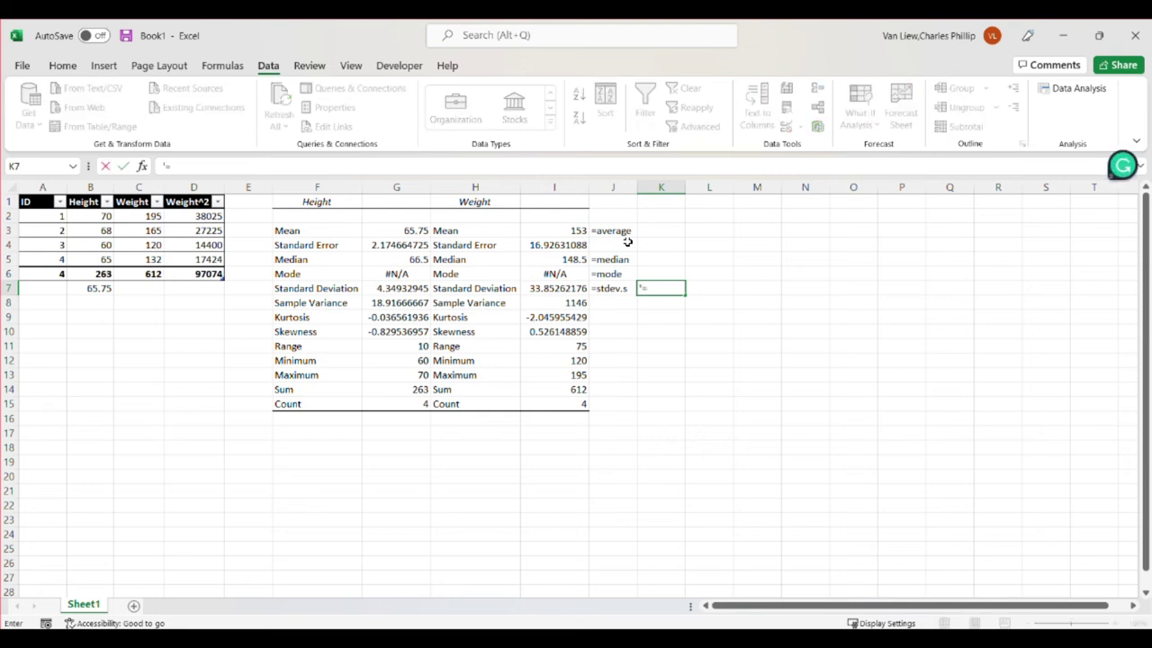
text(stdev.p)
key(Return)
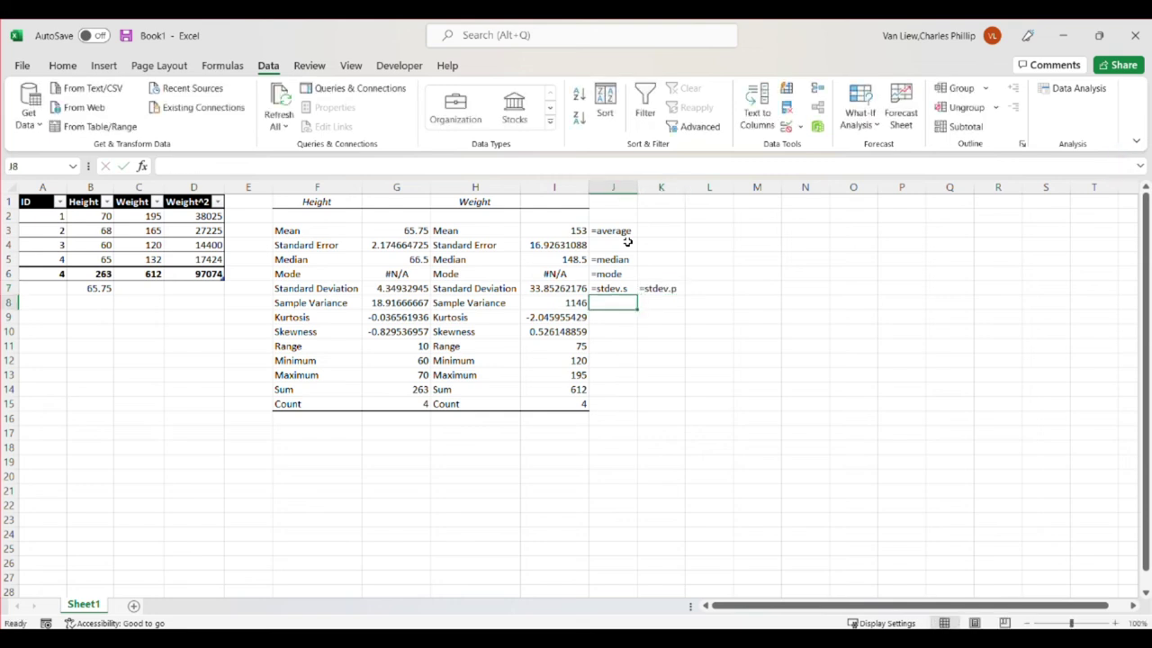
text('=var.s)
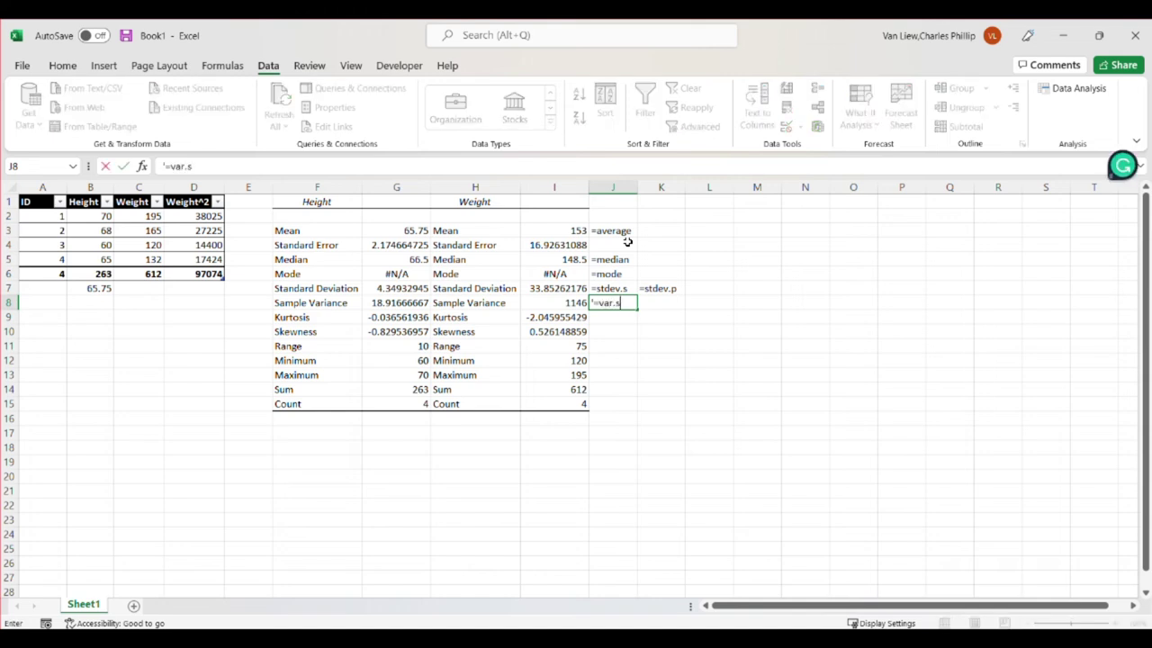
key(Tab)
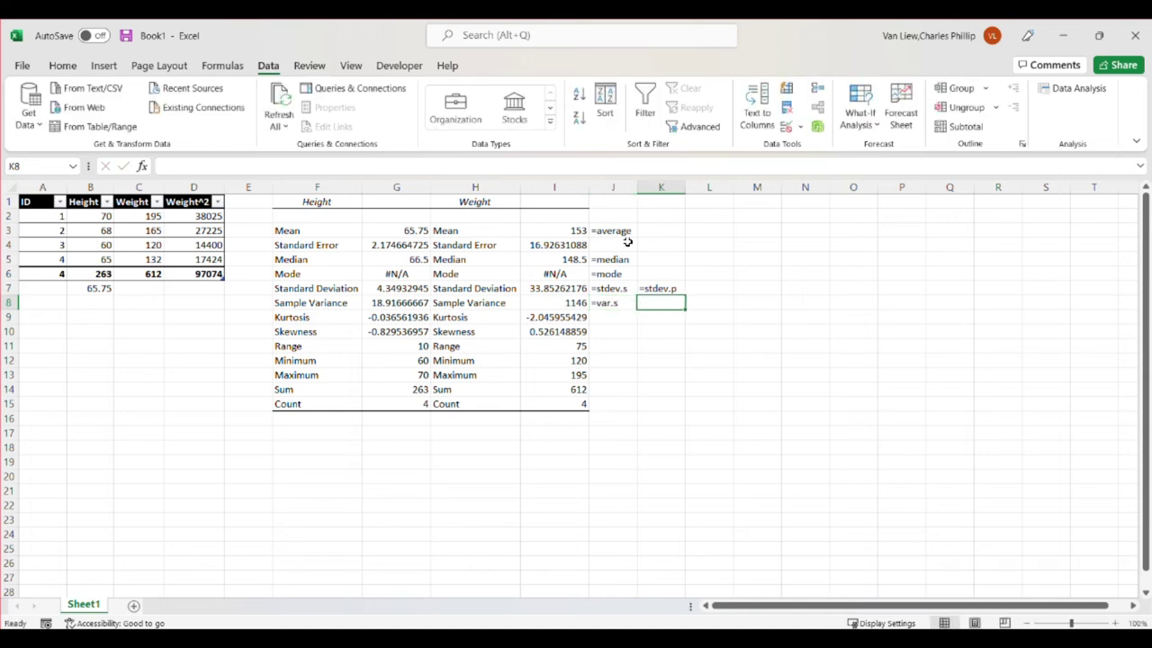
text('=var.p)
key(Return)
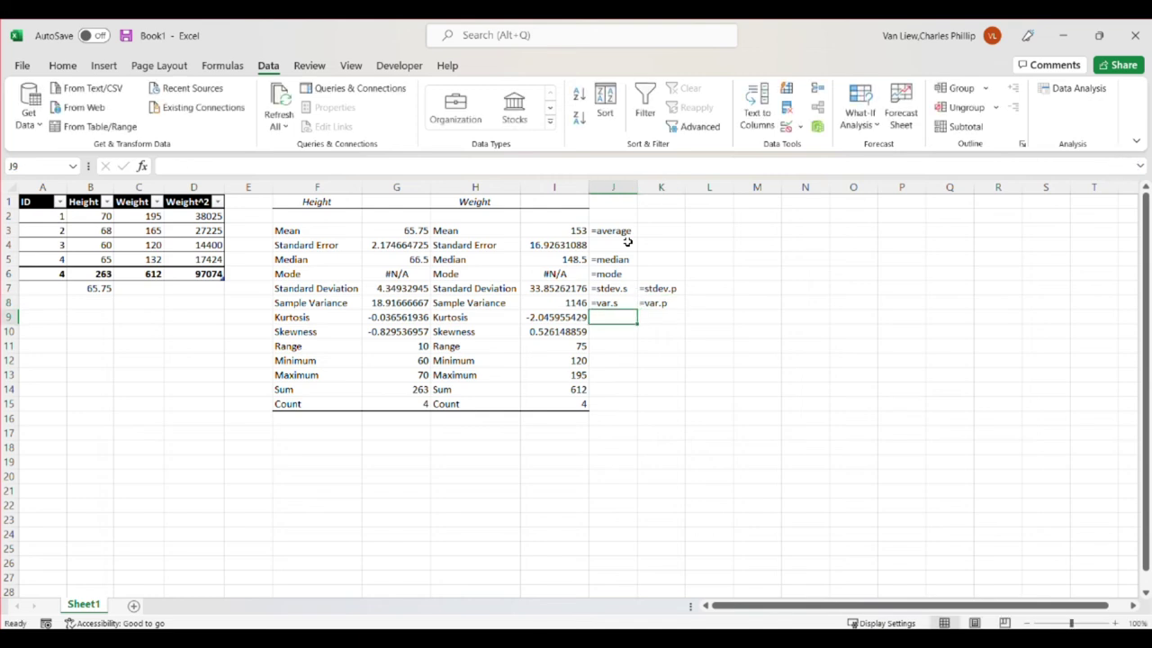
- Label J12:J15 with the text =min, =max, =sum and =counta
key(Down)
key(Down)
key(Down)
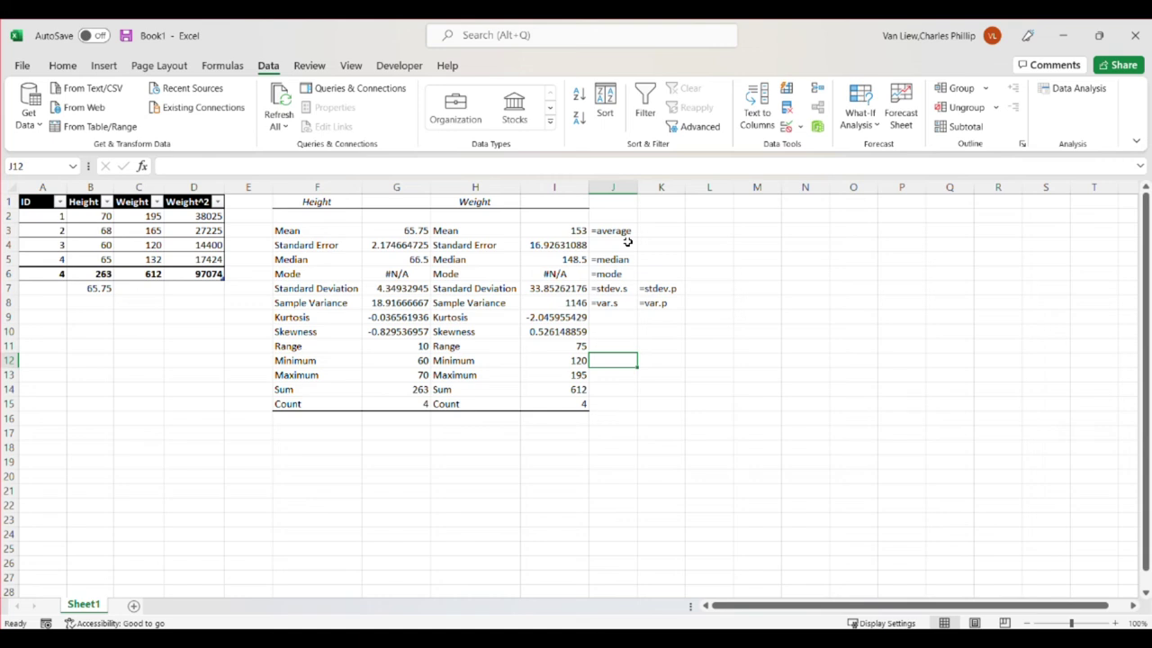
text('=min)
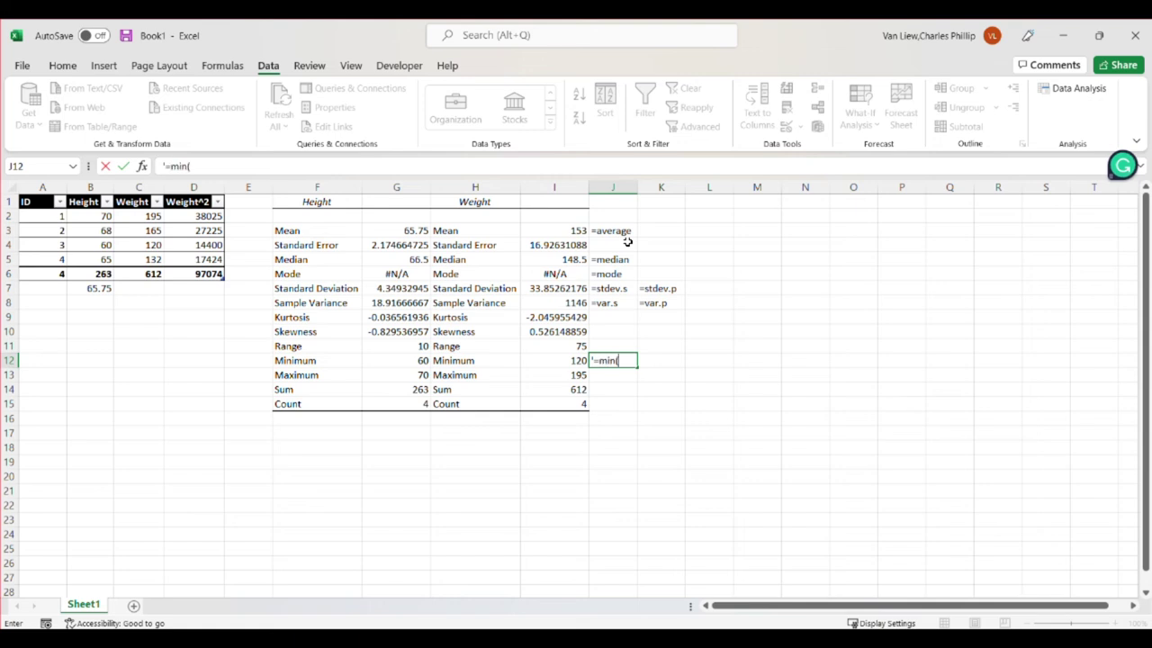
key(Return)
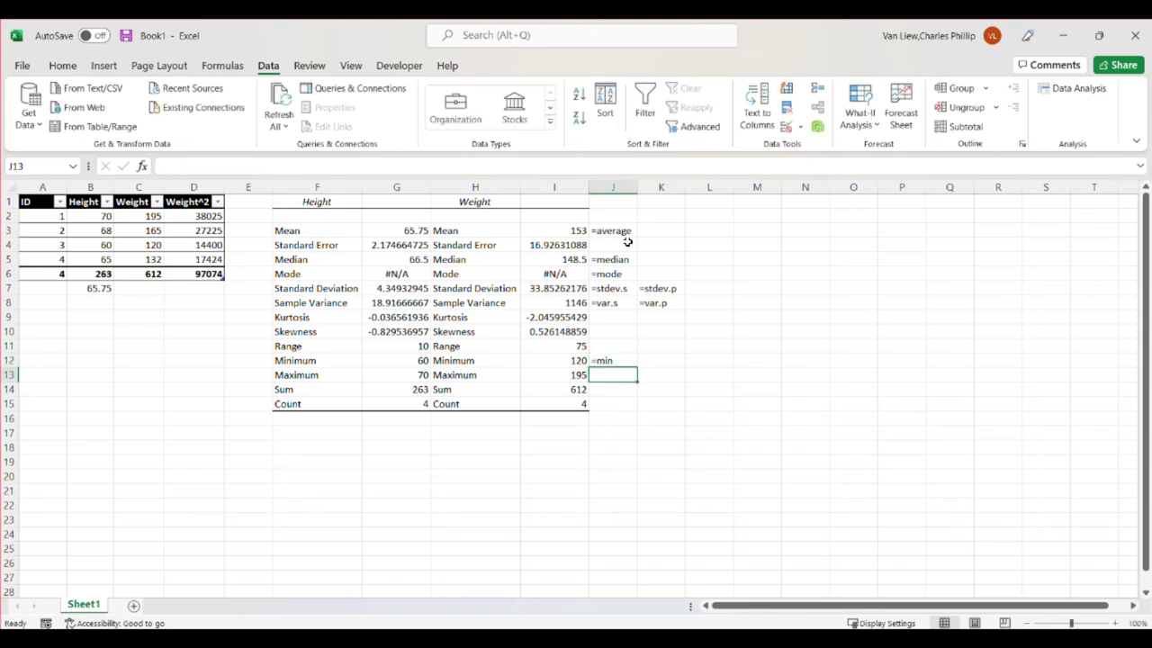
text(')
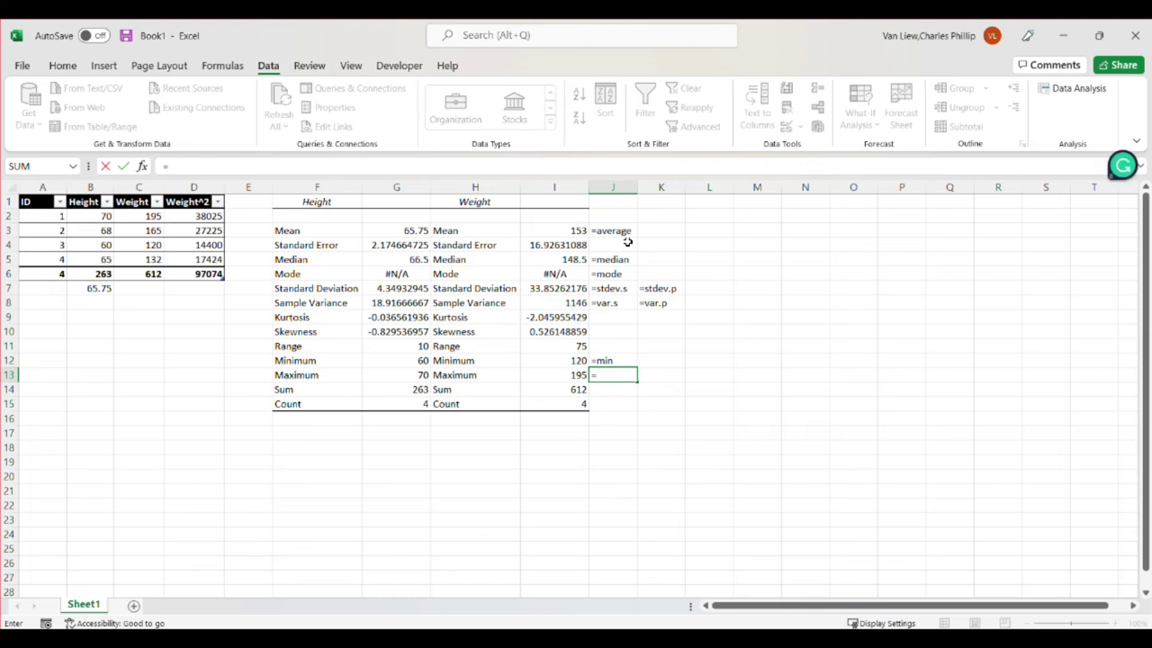
text(=max)
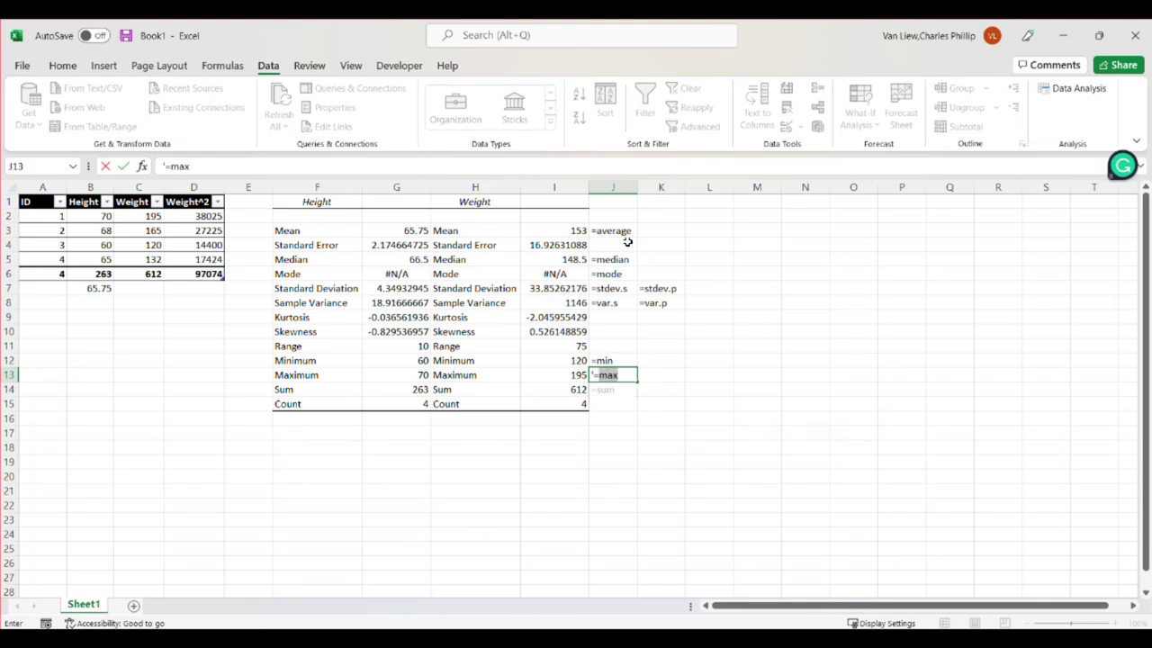
key(Return)
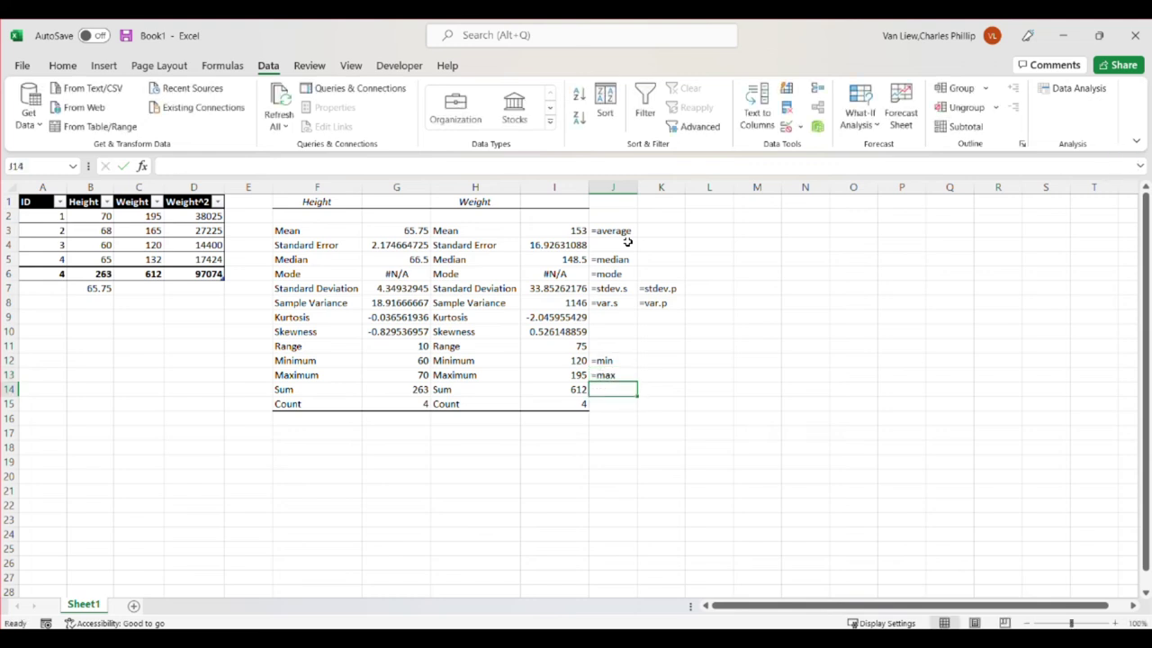
text('=sum)
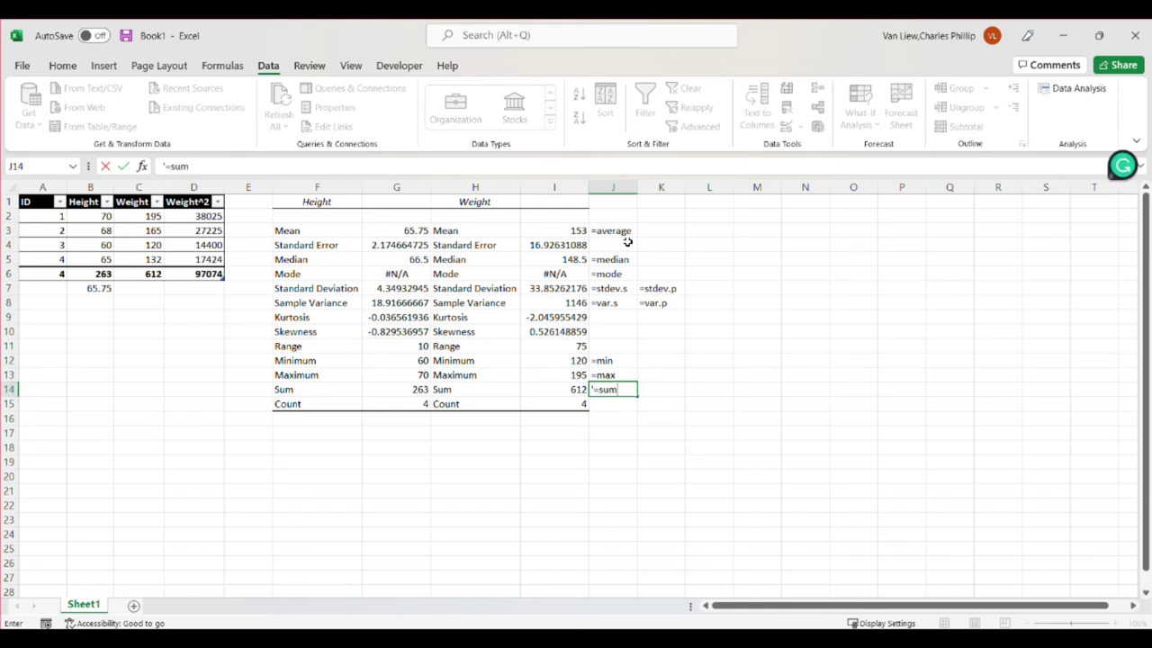
key(Return)
text('=count)
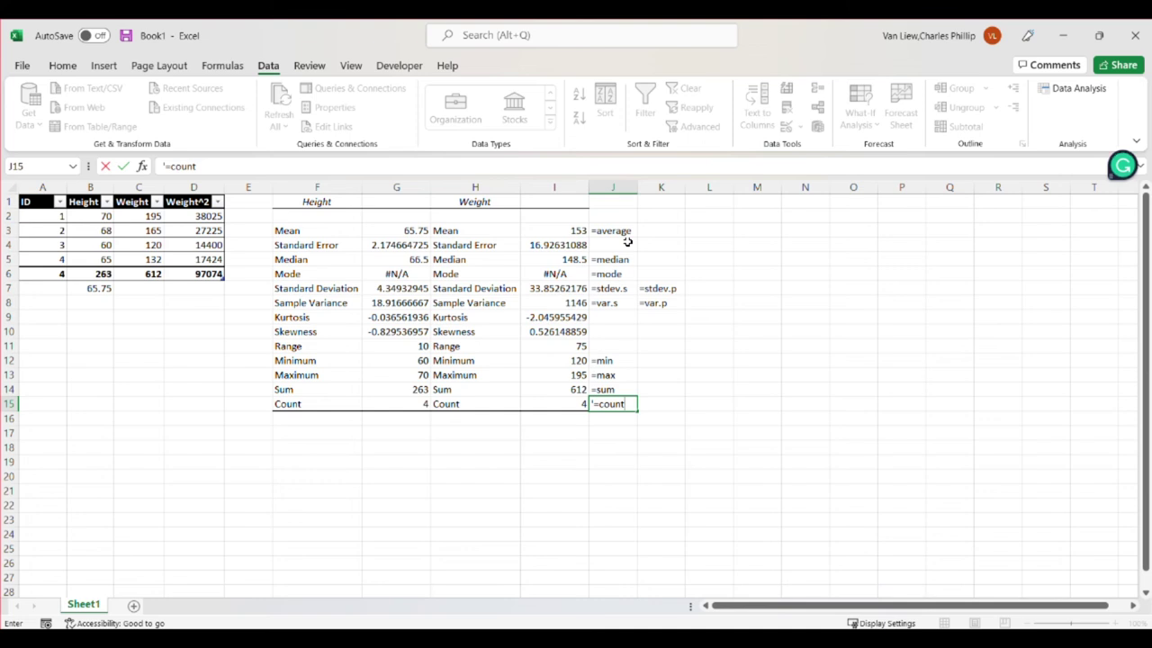
text(a)
key(Return)
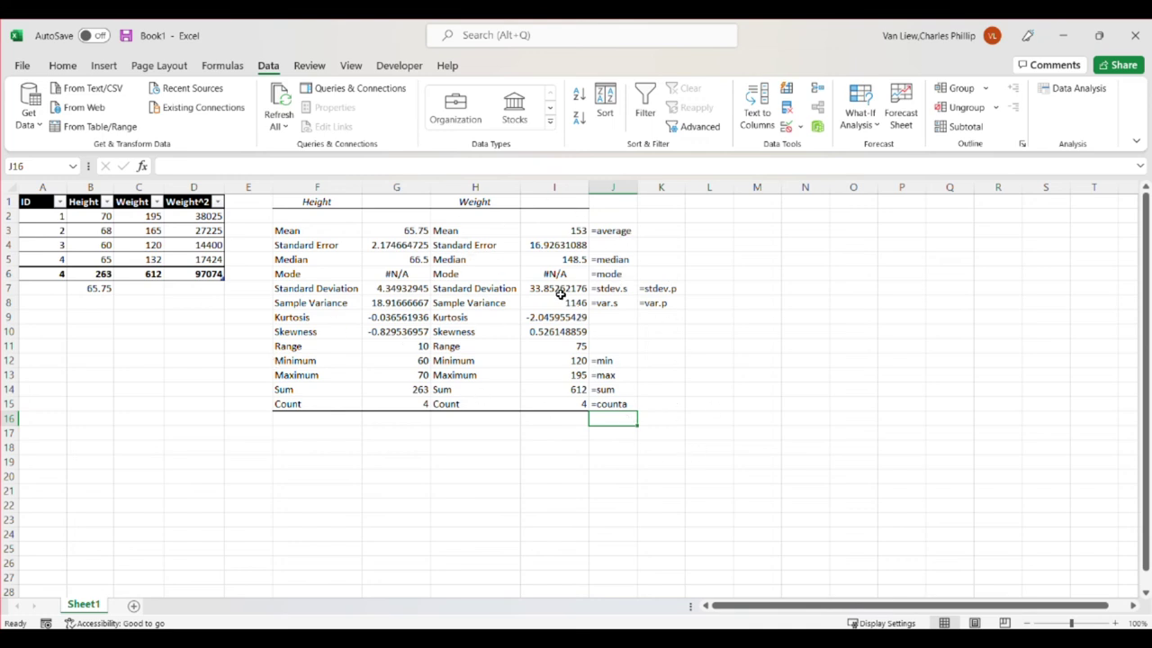
- Enter =SUM(Table1[Height])^2 in B12, giving 69169
click(106, 360)
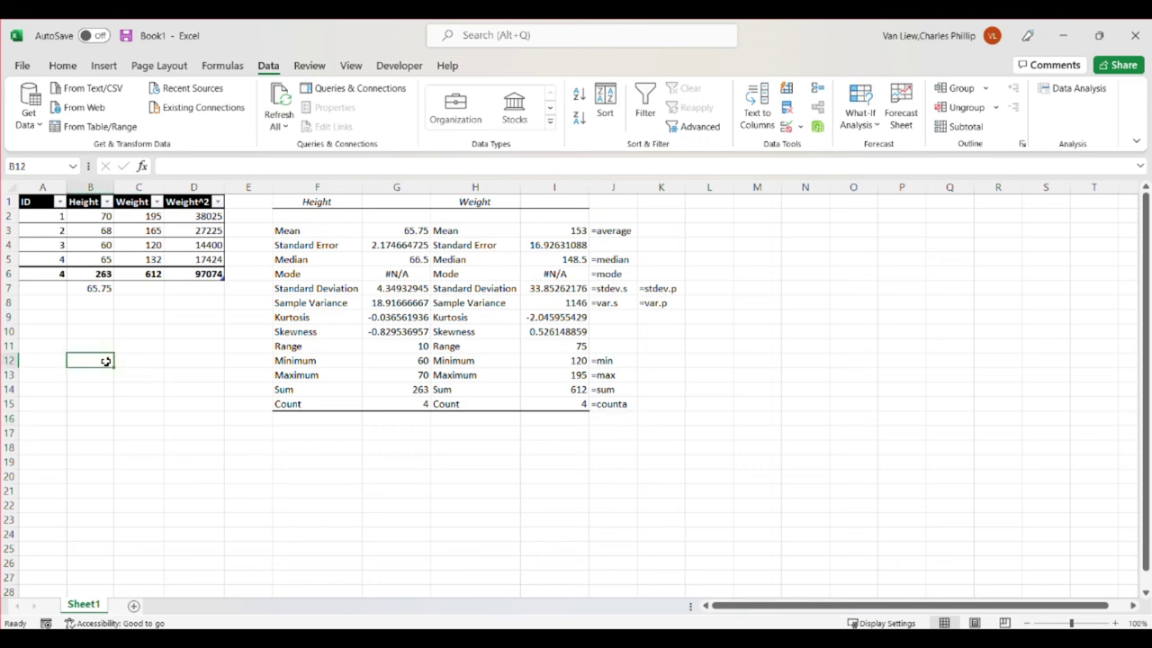
text(=)
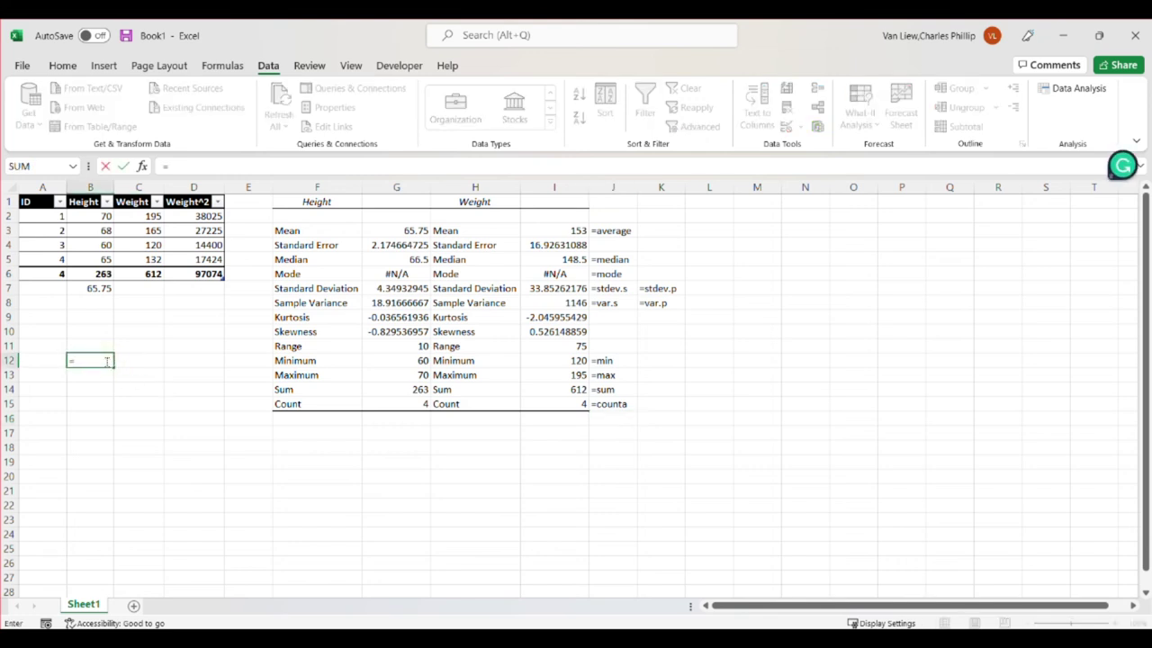
text(()
key(BackSpace)
text(s)
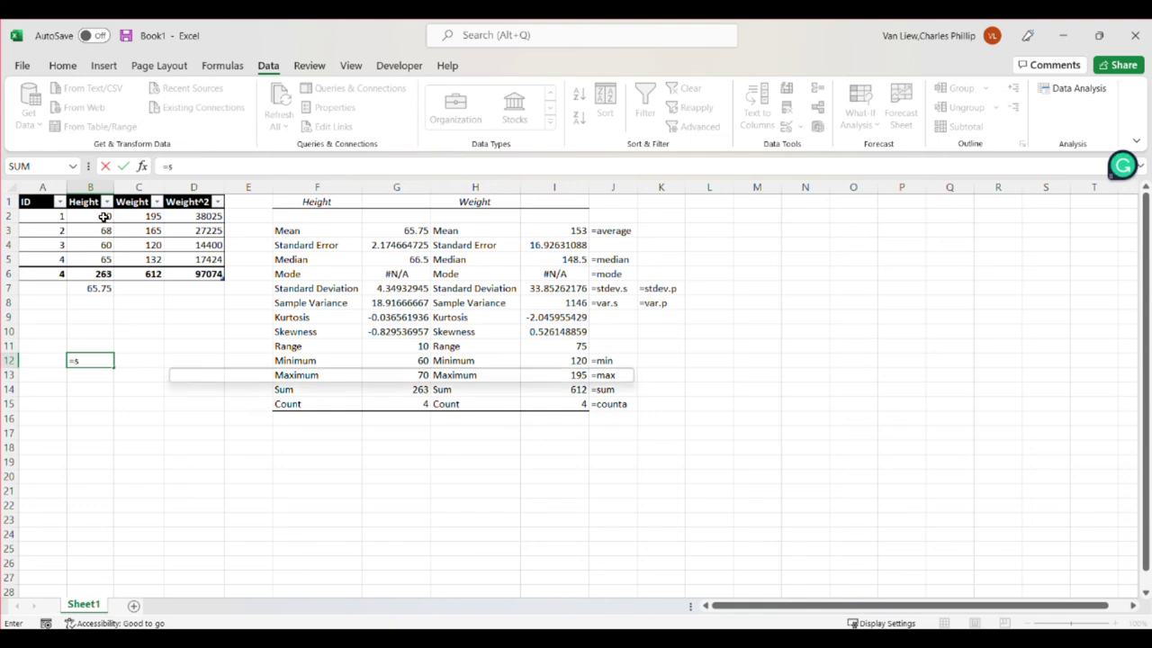
text(um()
drag(104, 217, 106, 258)
text()^2)
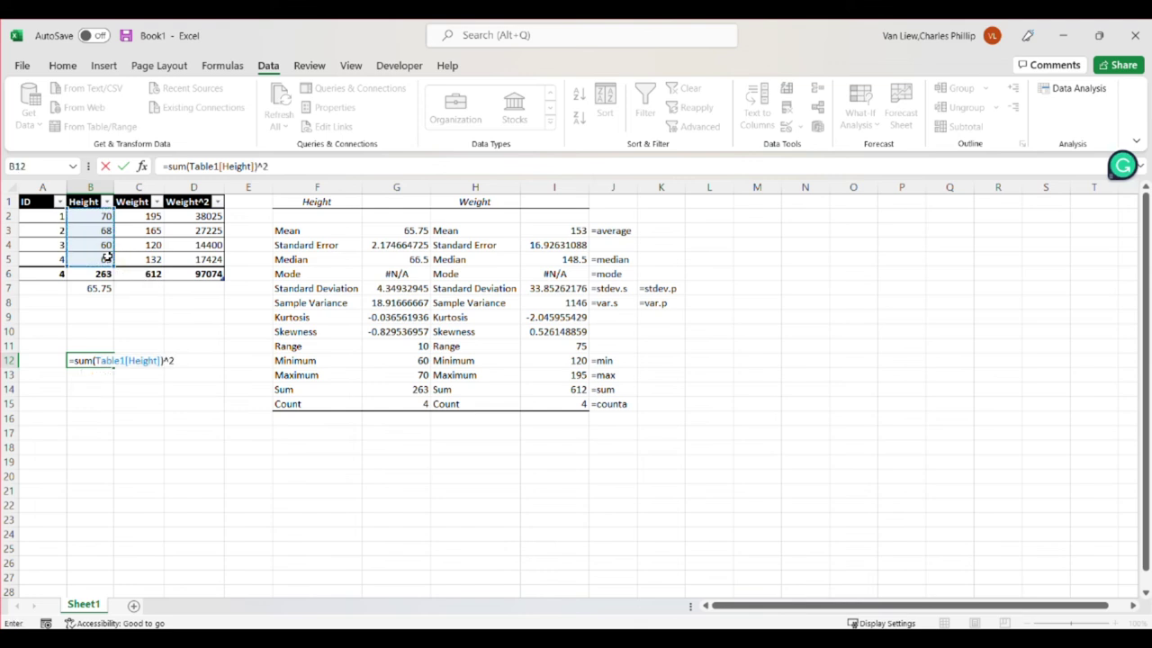
key(Return)
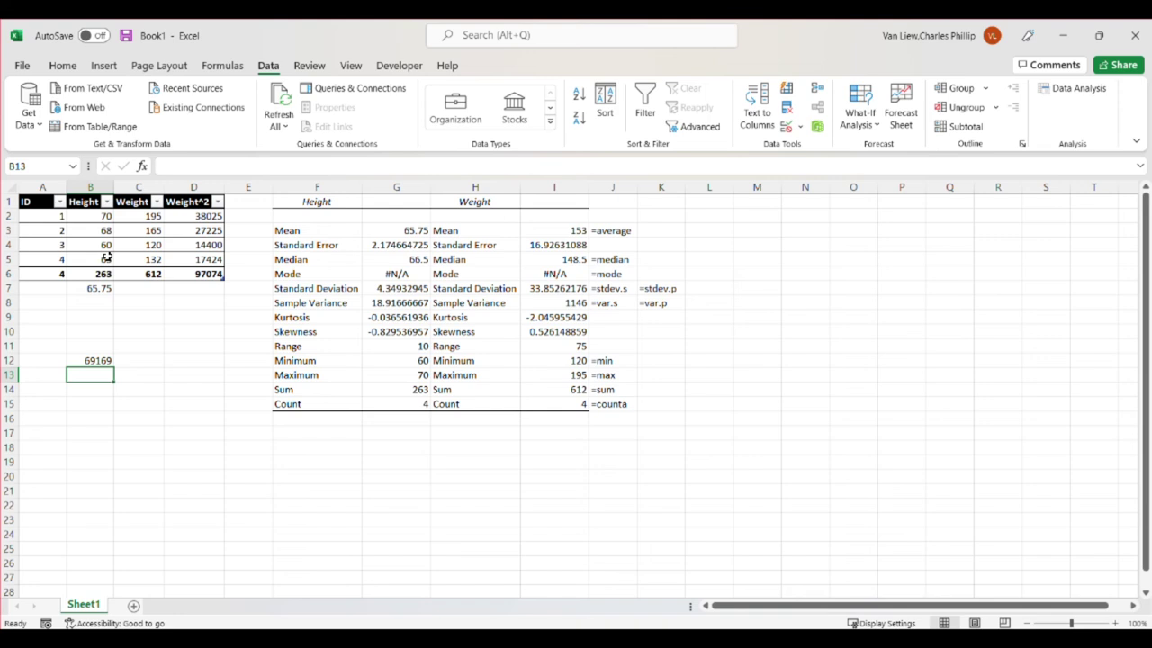
- Enter =B2^2+B3^2+B4^2+B5^2 in B13, giving 17349, and compare it with B12
text(=)
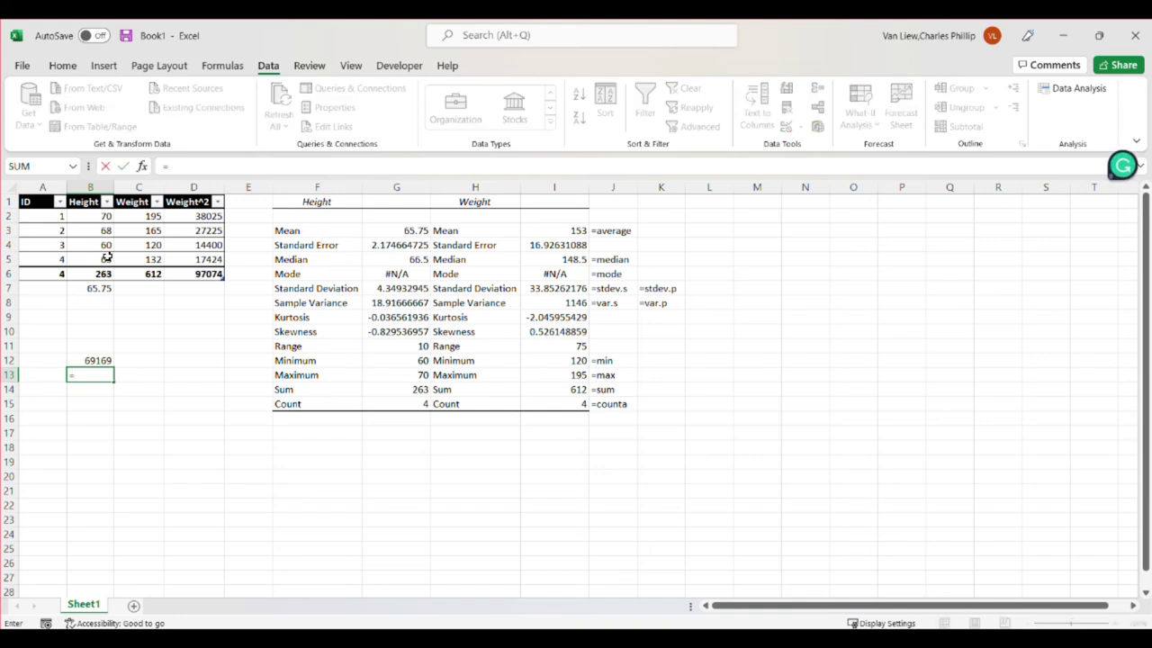
click(107, 216)
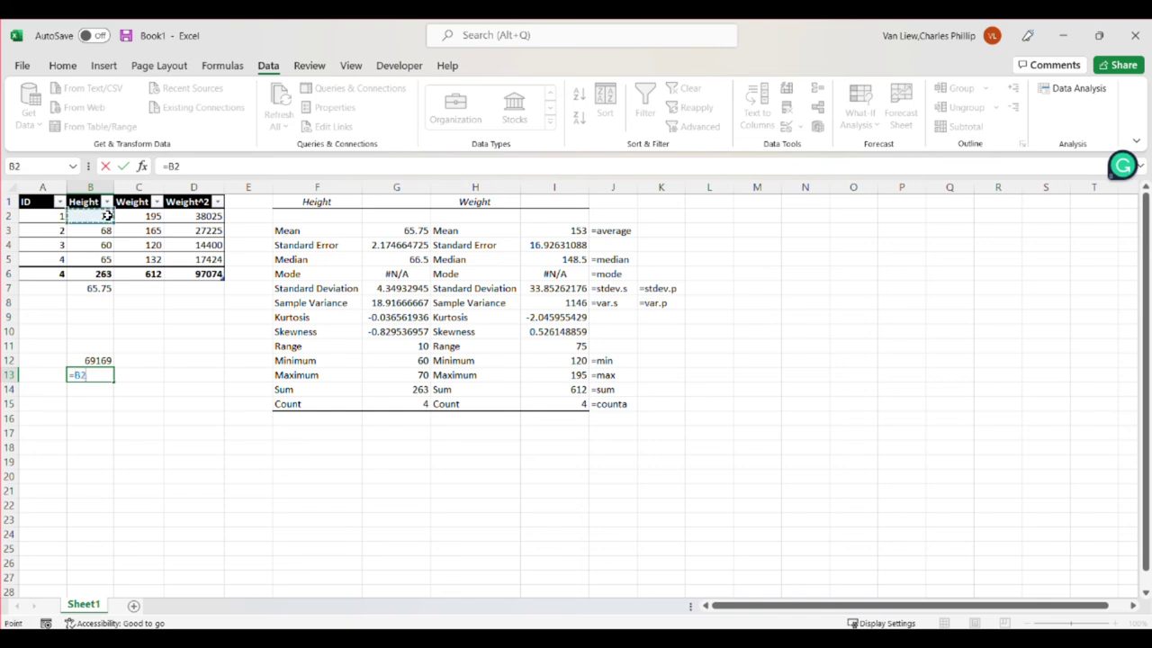
text(^2+)
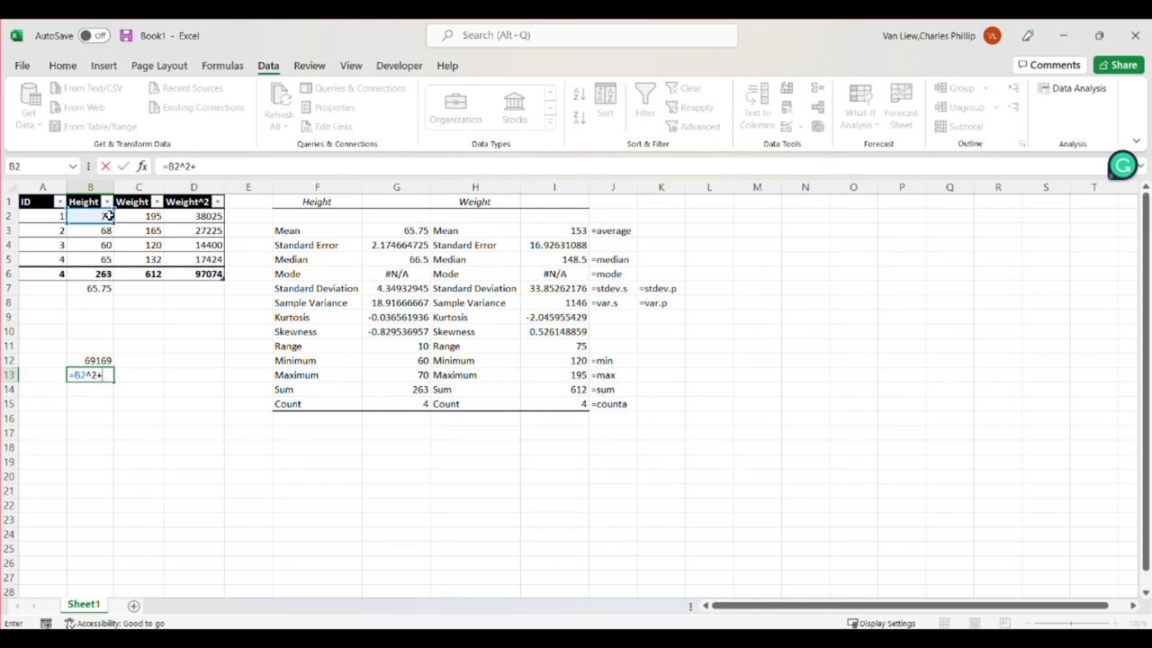
click(105, 231)
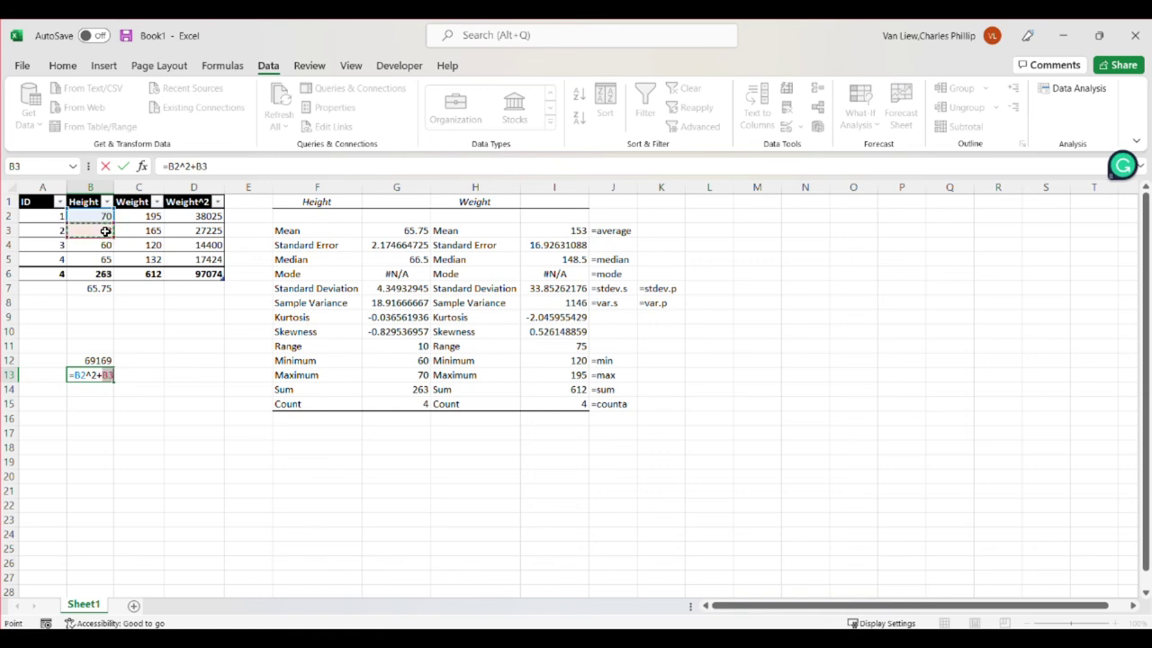
text(^2+)
click(105, 245)
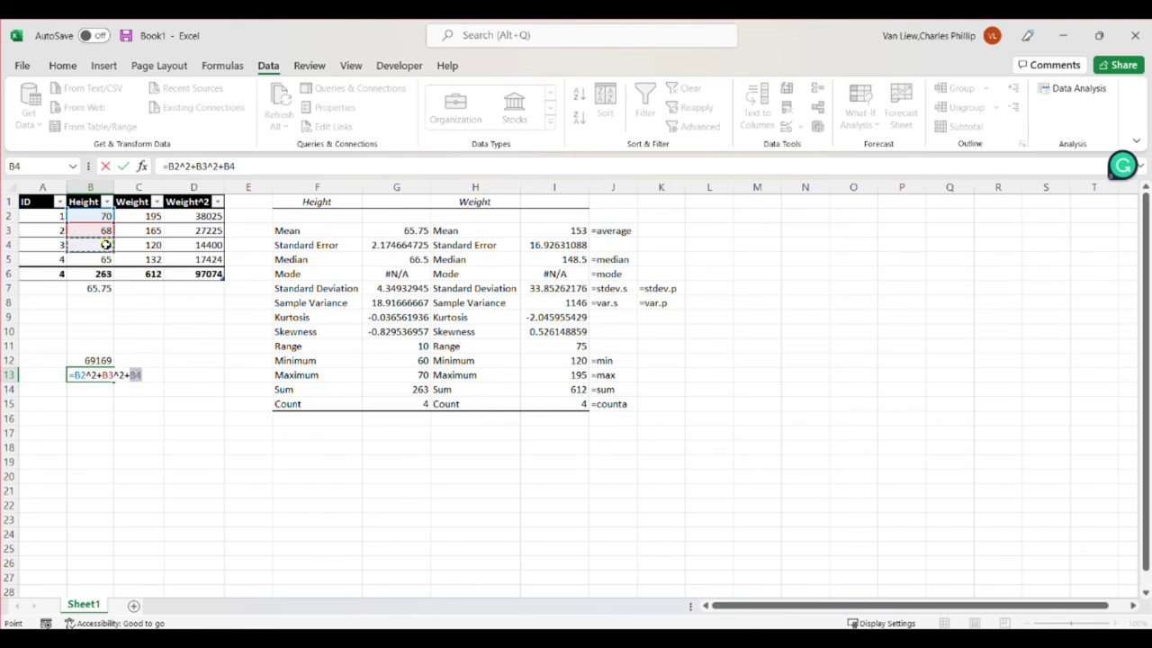
text(^2+)
click(106, 259)
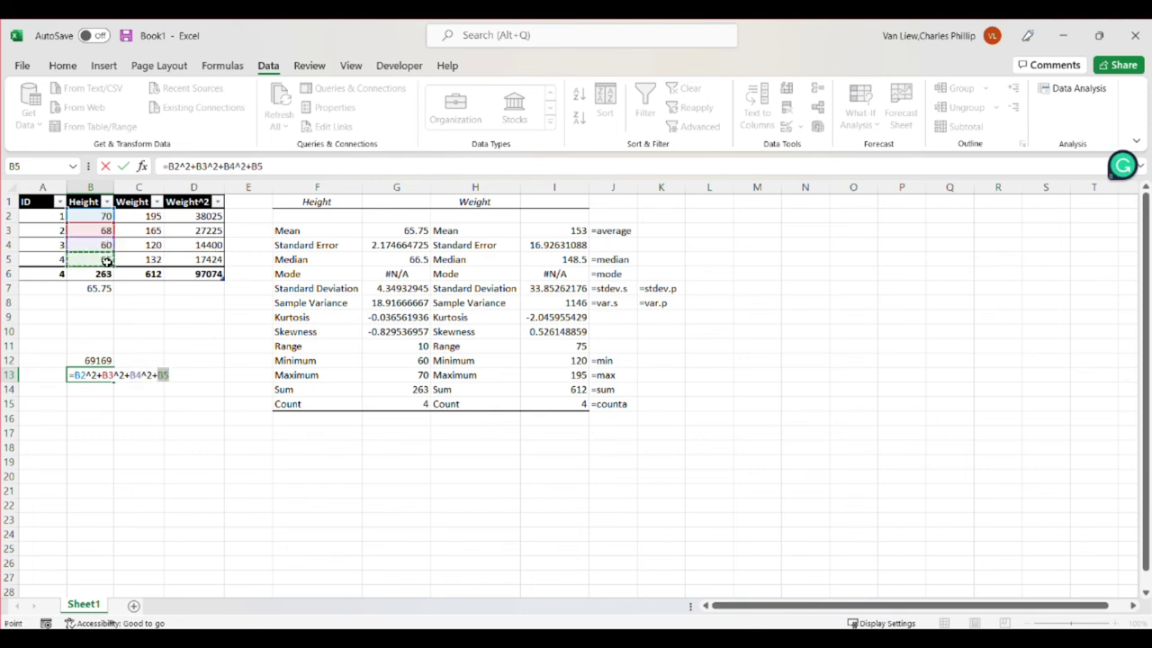
text(^2)
key(Tab)
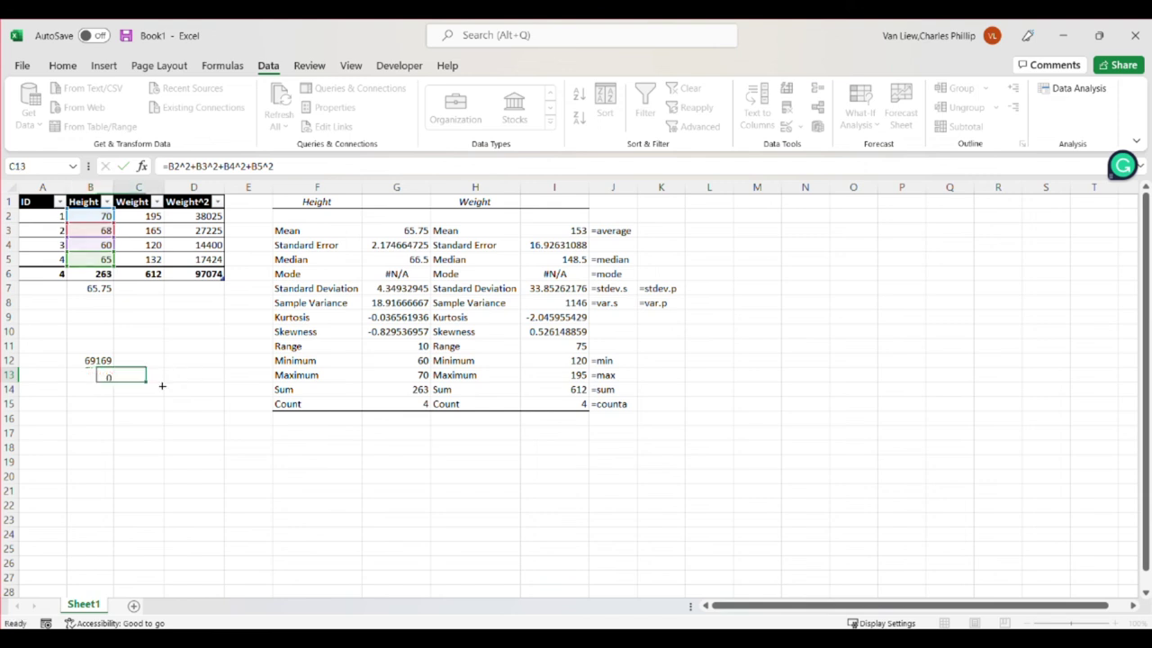
click(89, 374)
click(95, 359)
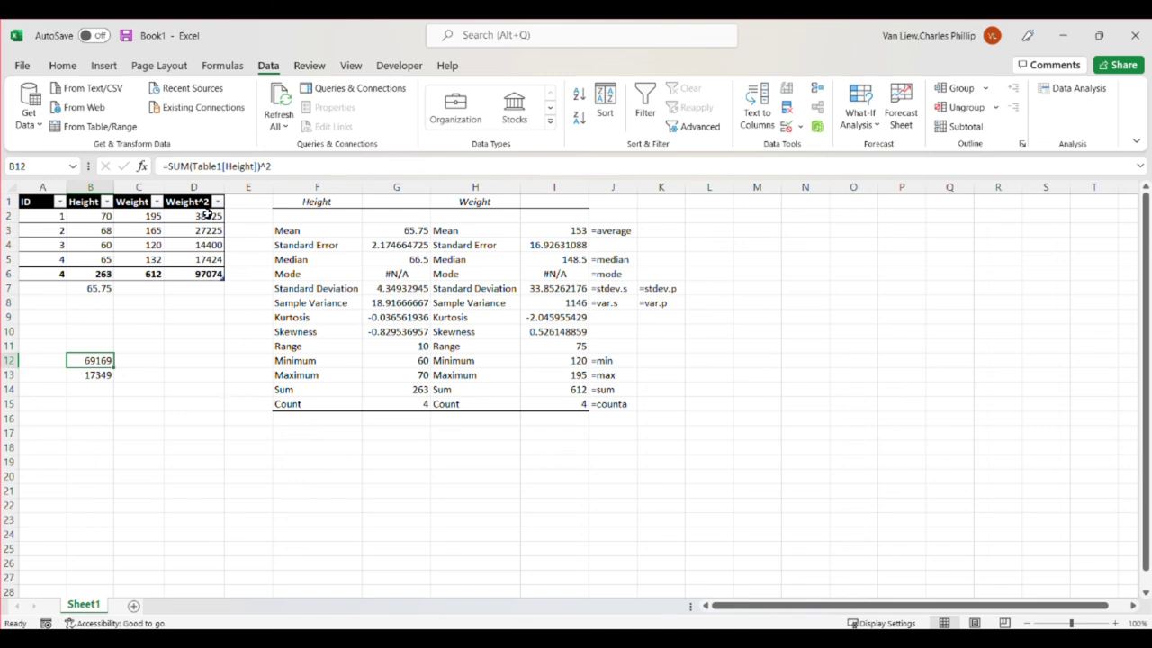
- Enter =C6^2 in C7 to square the Weight total, giving 374544
drag(207, 216, 208, 256)
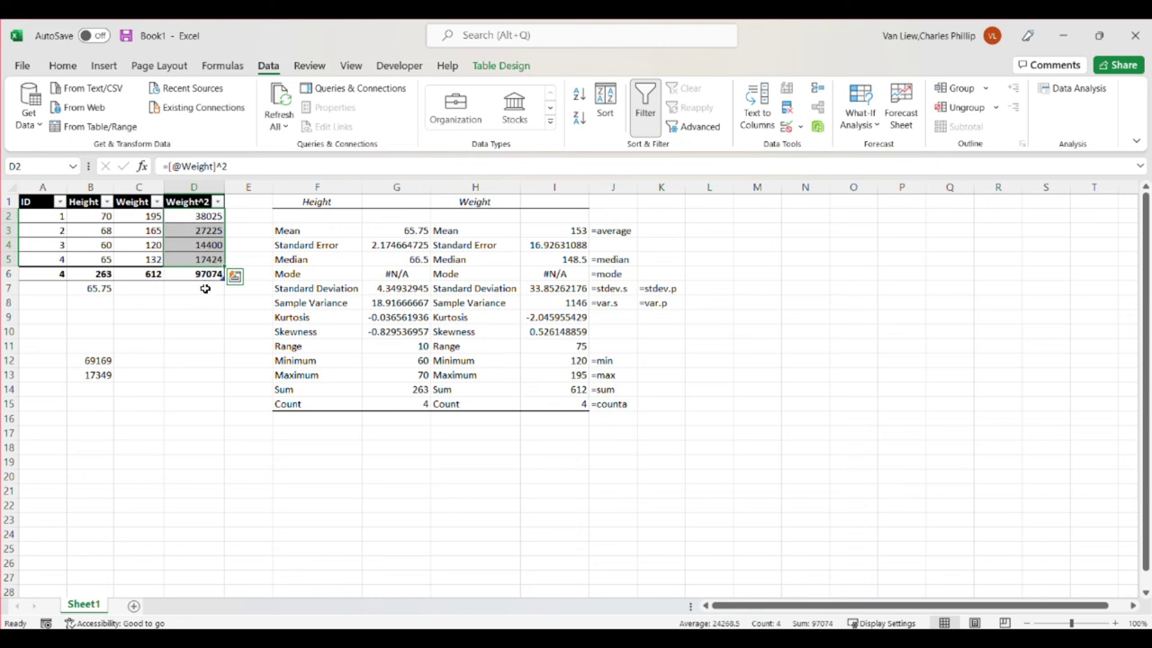
click(148, 286)
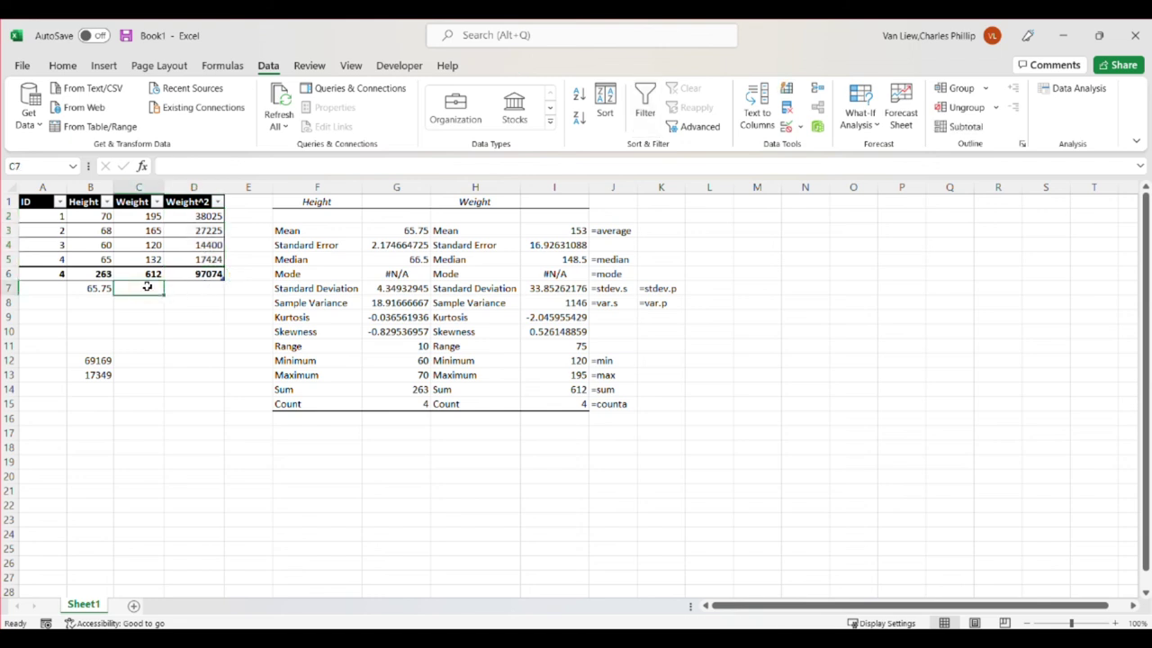
text(=)
click(155, 273)
text(^)
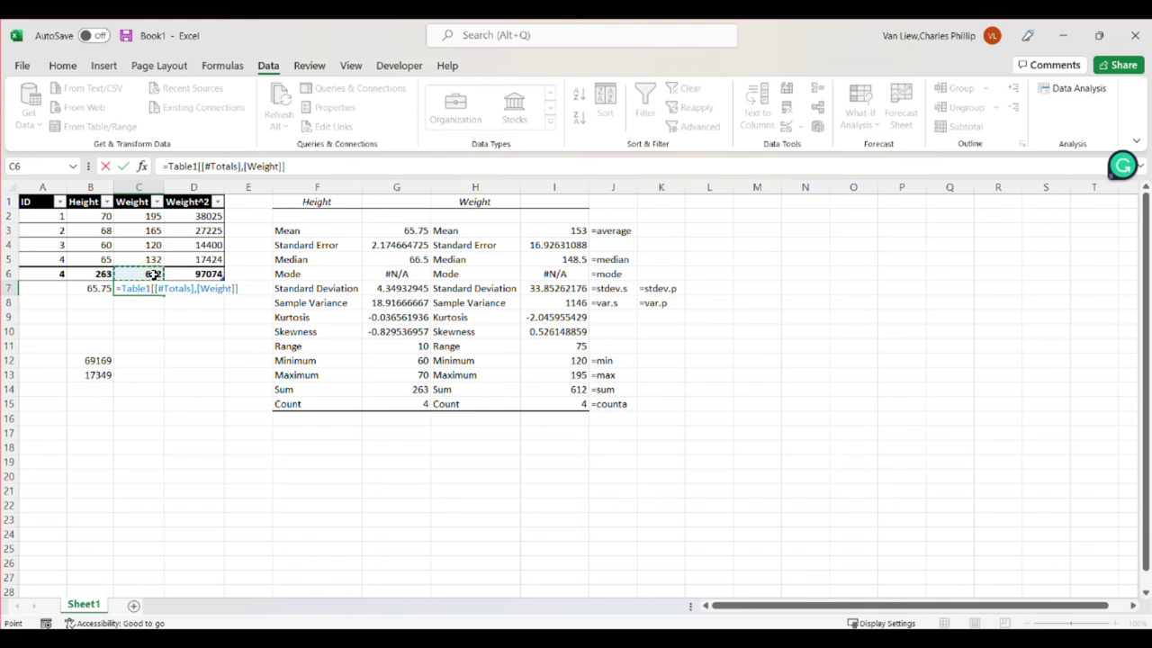
text(2)
key(Return)
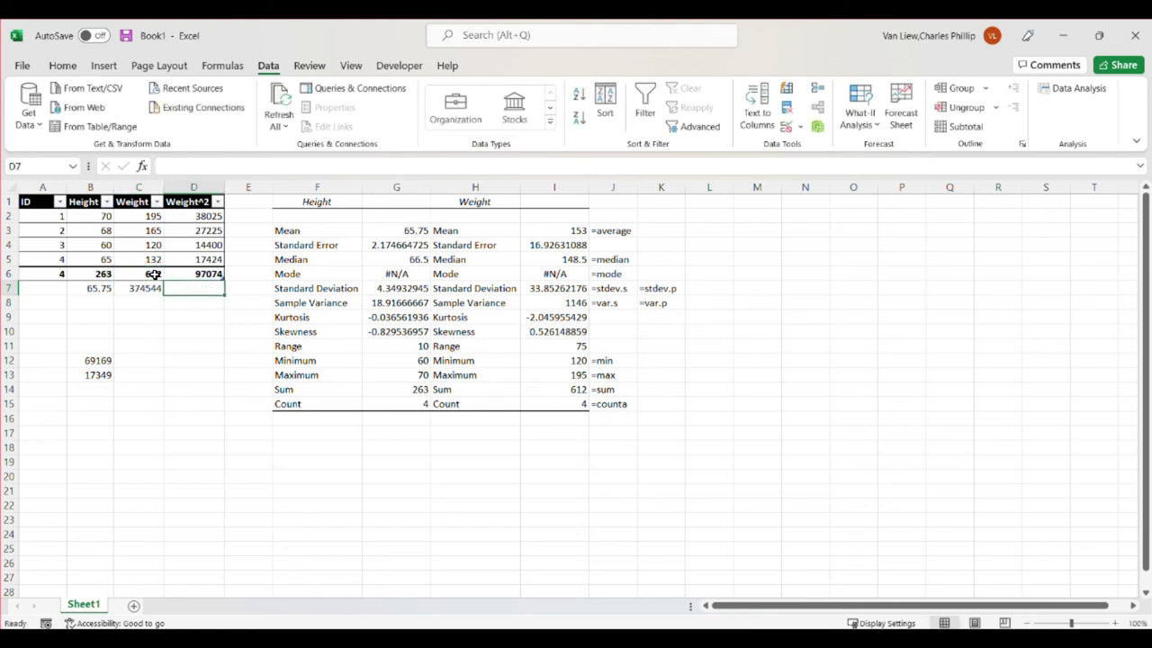
click(153, 288)
ctrl+click(200, 277)
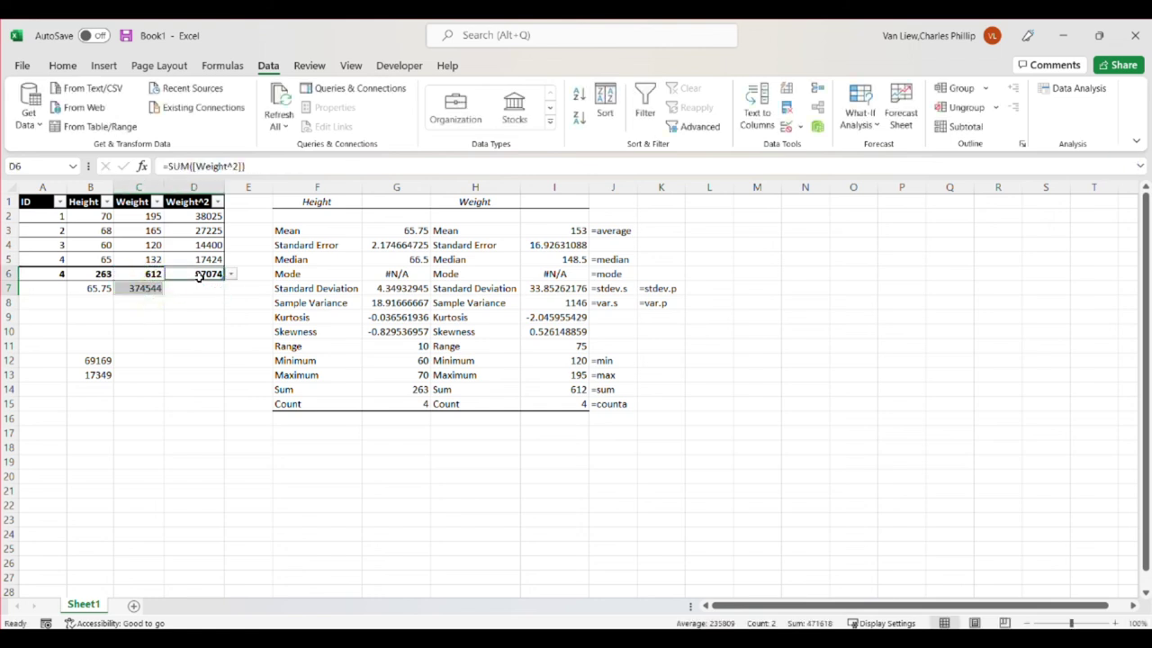
click(207, 371)
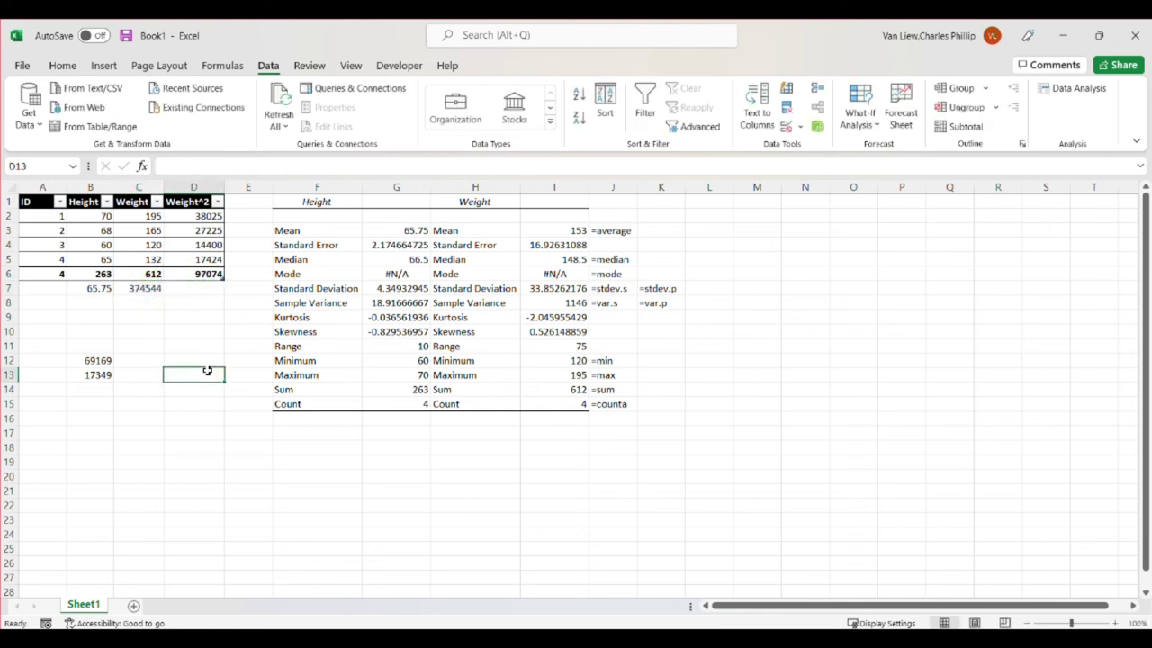
- Start a scratch entry in C16, then delete it and abandon the cell
click(145, 425)
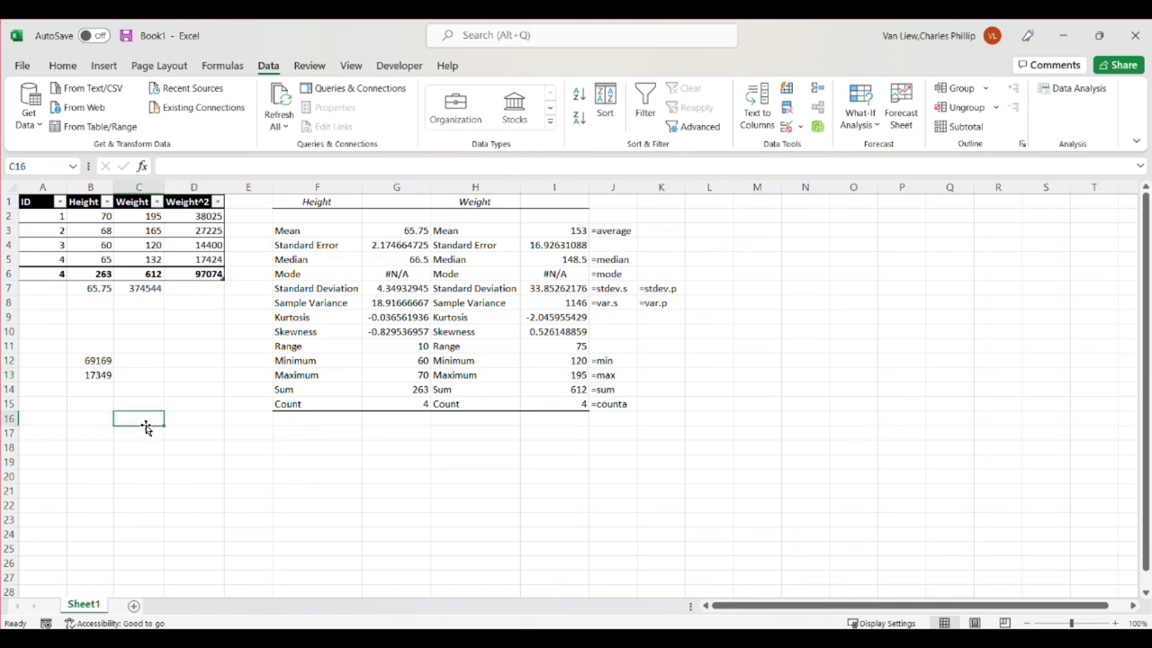
text(^)
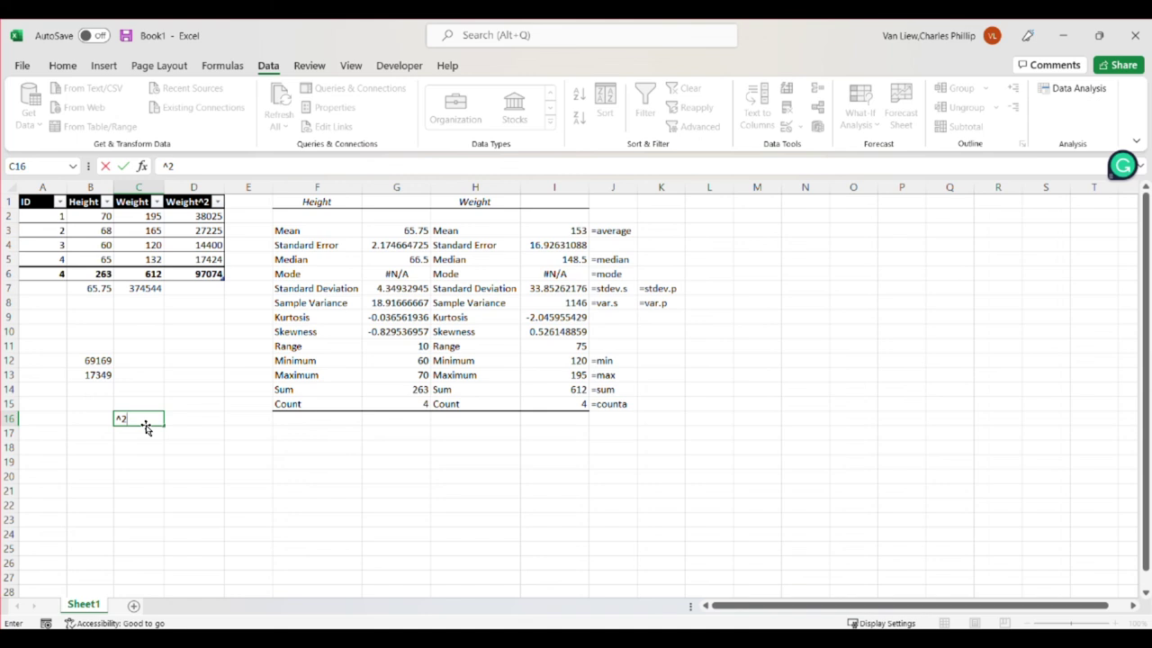
key(BackSpace)
click(147, 433)
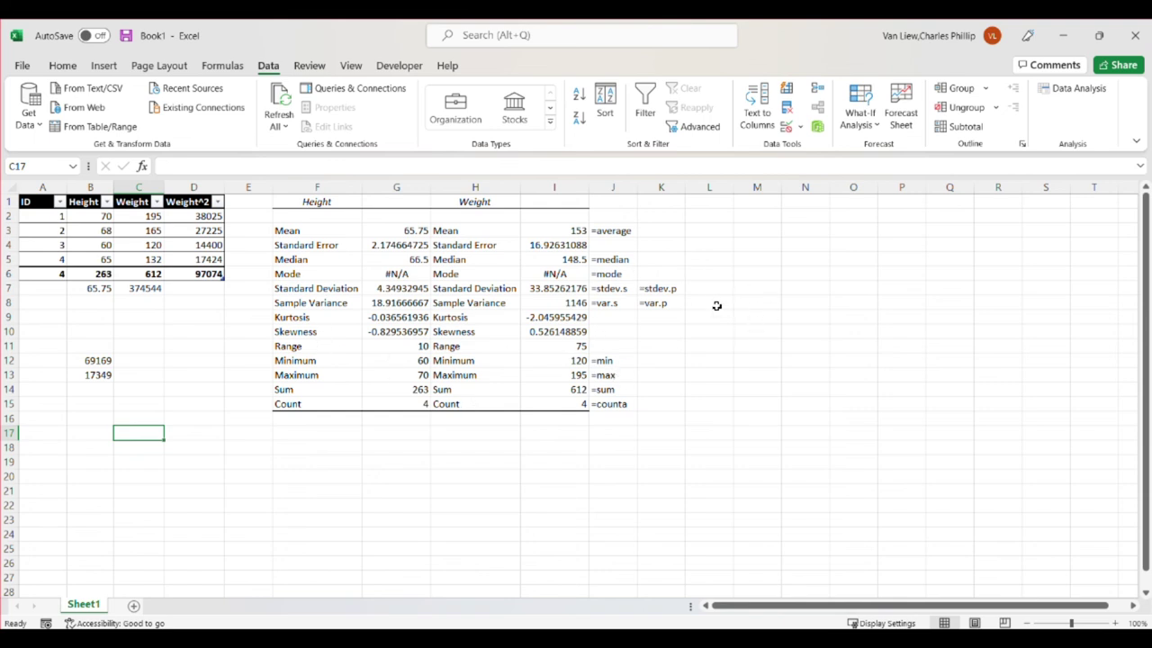
- Sort the table by Weight^2 ascending, then largest to smallest (38025 down to 14400)
click(217, 201)
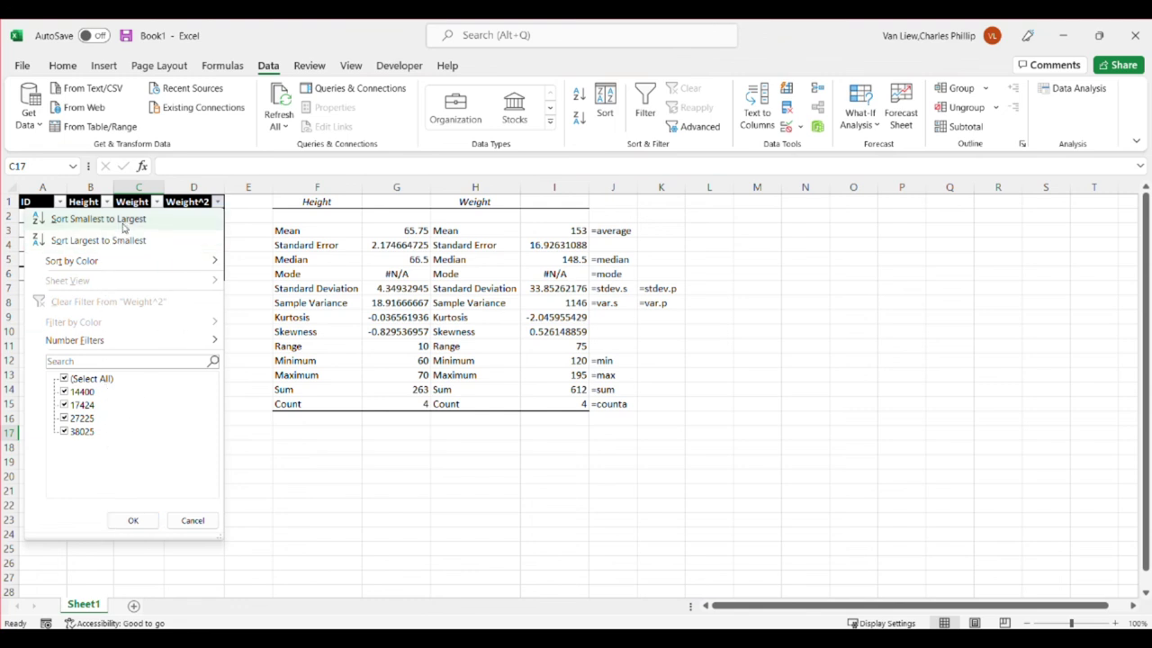
click(124, 227)
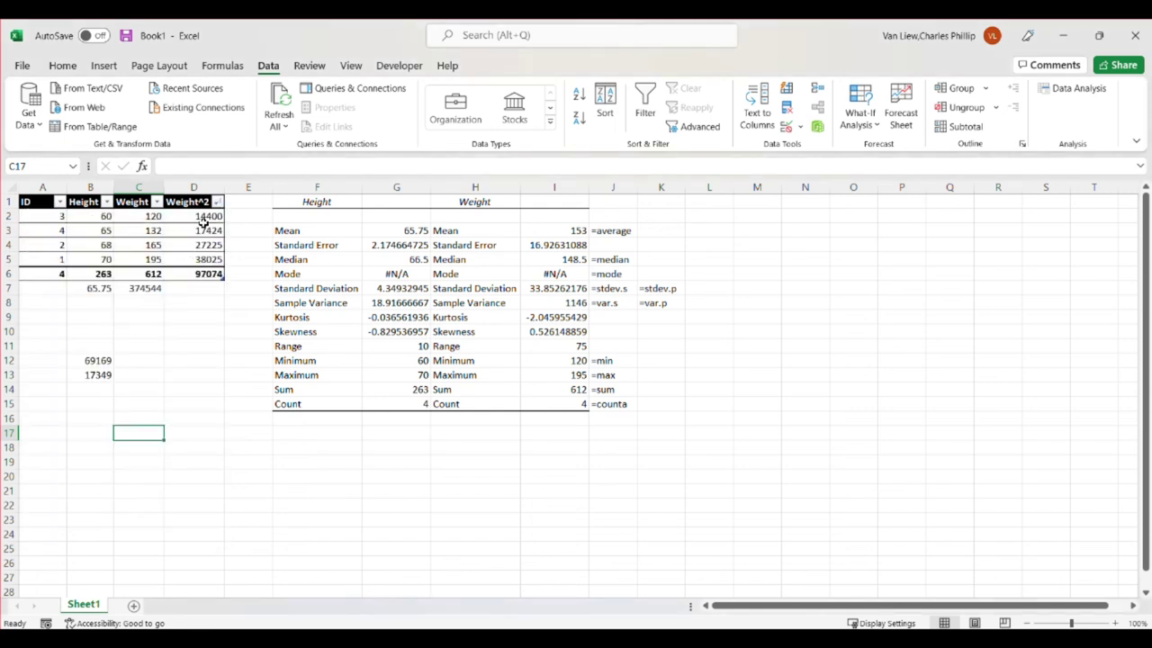
drag(56, 216, 186, 255)
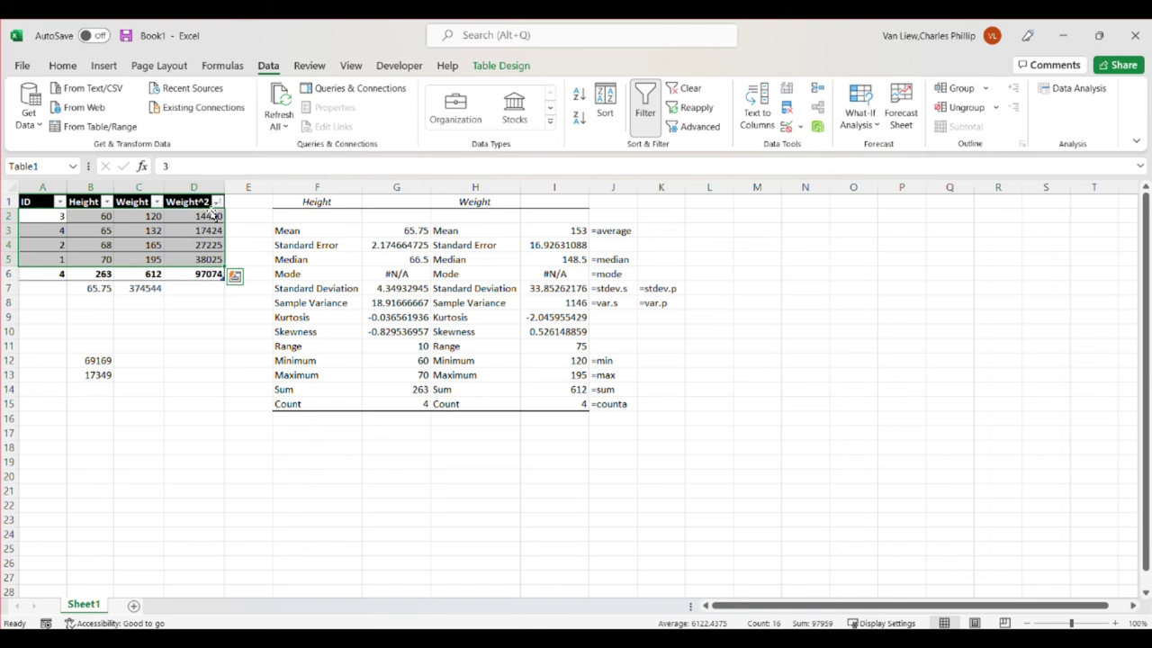
click(216, 202)
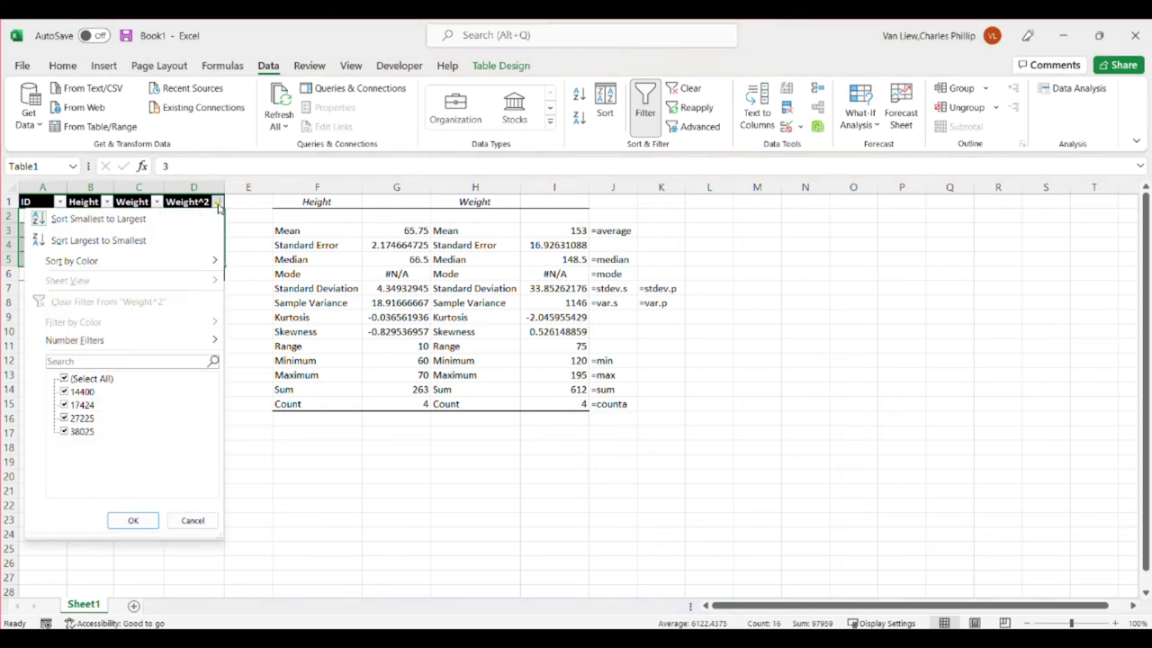
click(173, 240)
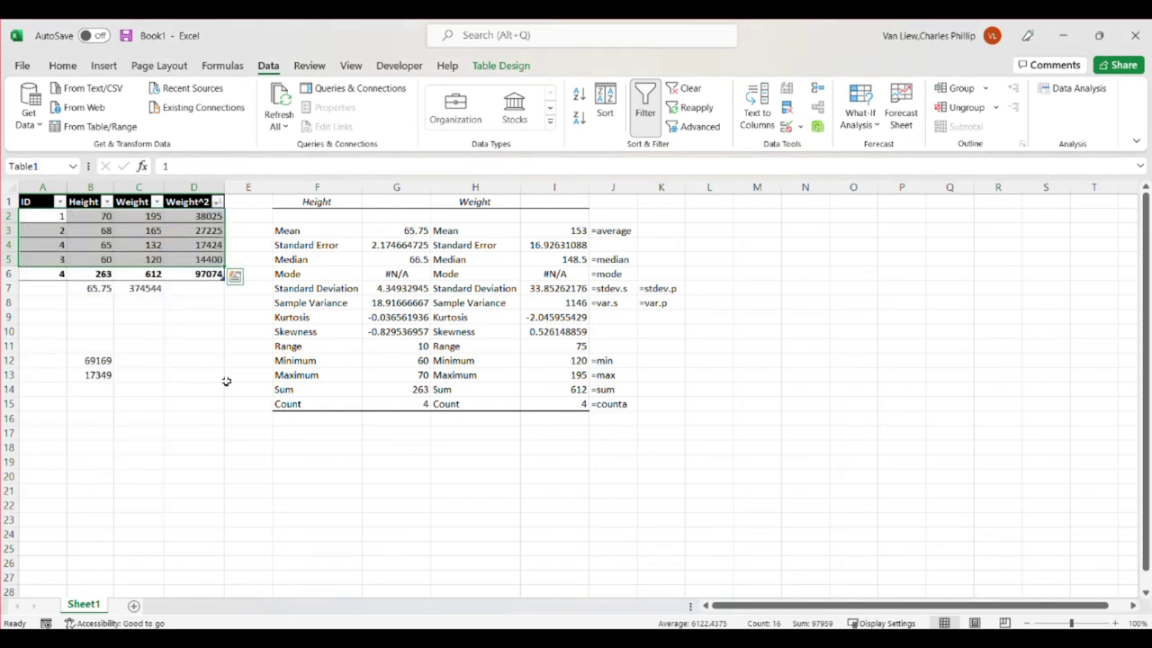